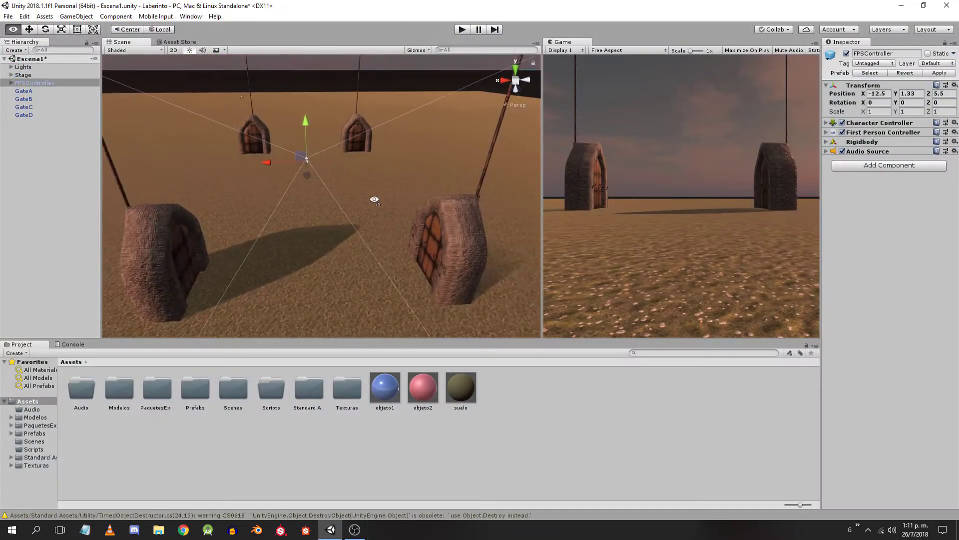
Step: Select the gates GateA through GateD and rotate SpawnPointC around its vertical axis
alt+drag(362, 237, 338, 206)
click(44, 92)
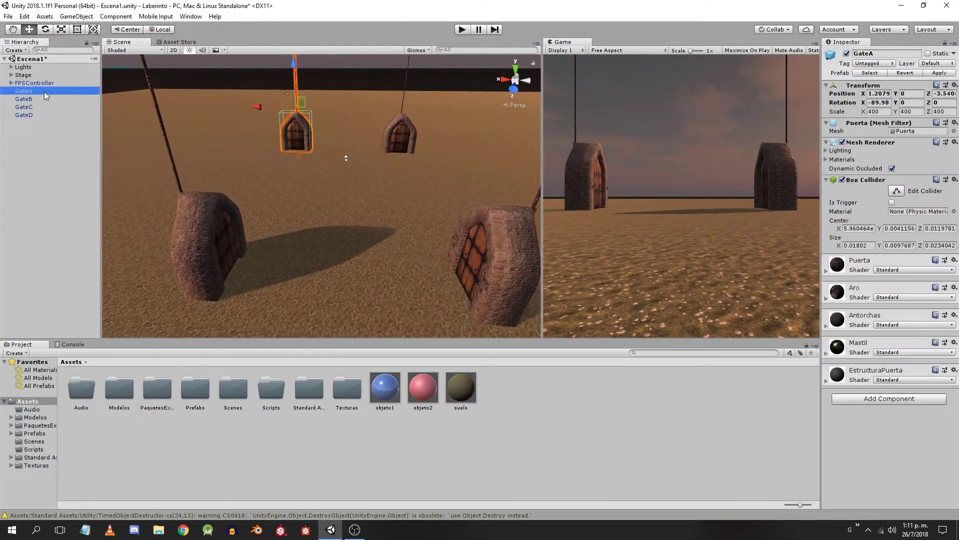
click(35, 98)
click(34, 106)
click(32, 115)
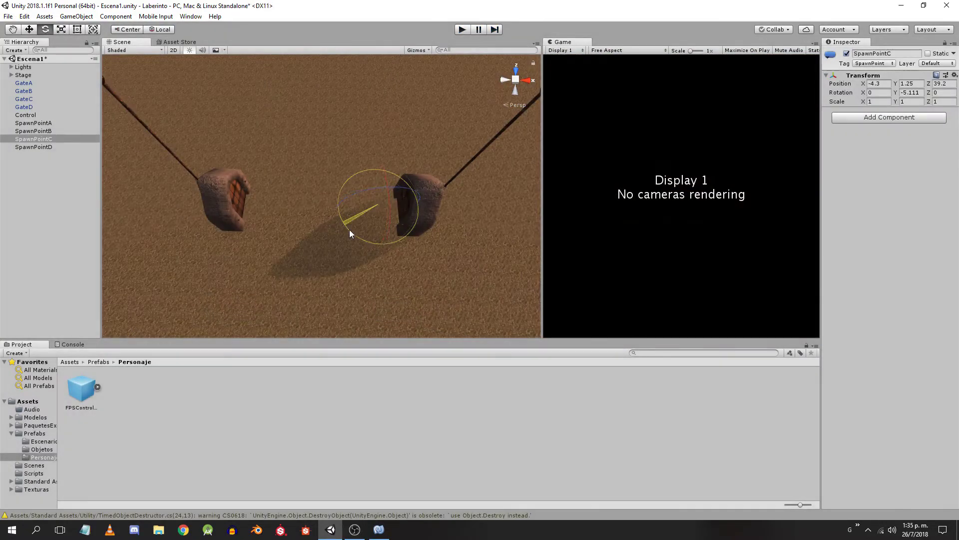
mouse_move(349, 229)
mouse_down()
mouse_move(454, 267)
mouse_move(522, 263)
mouse_up()
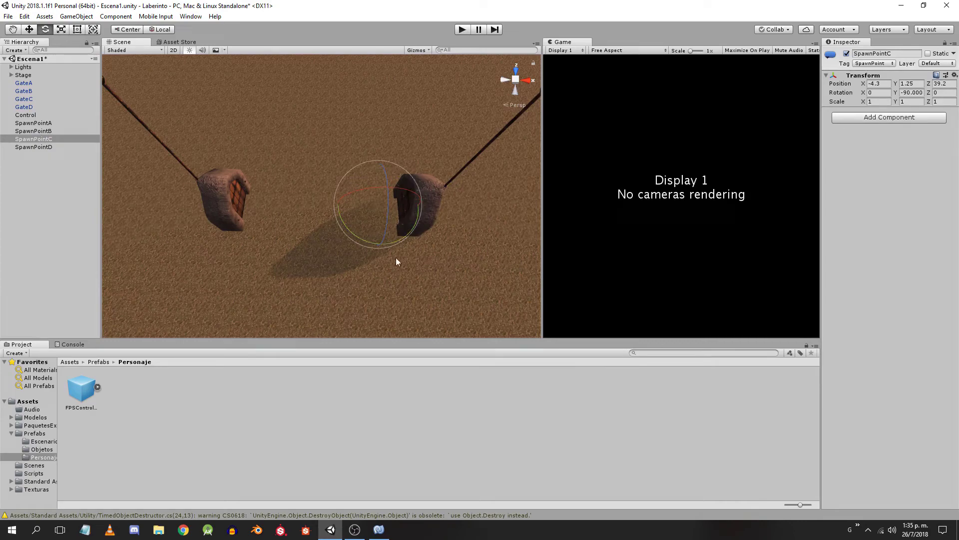
key(w)
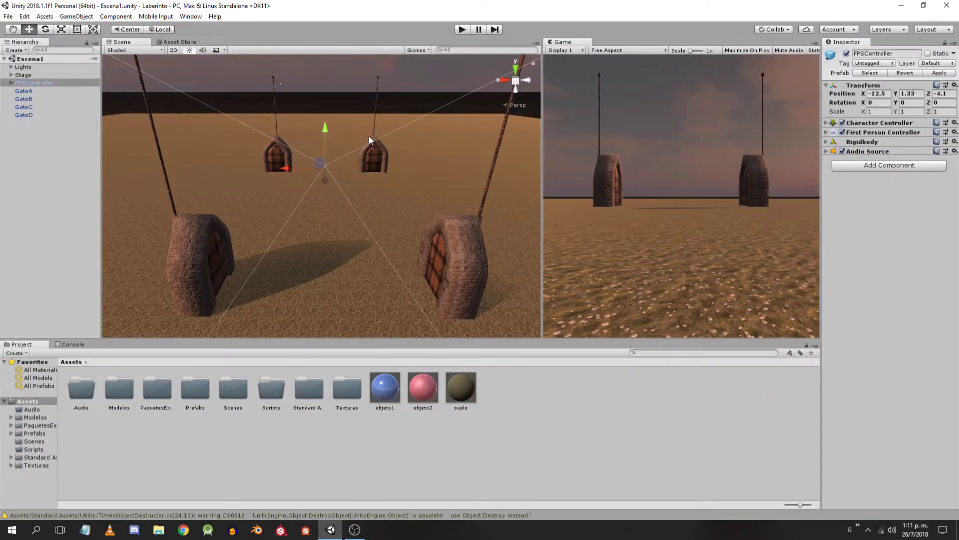
Step: Orbit the view around the gates and reselect GateA through GateD
scroll(357, 142, up, 1)
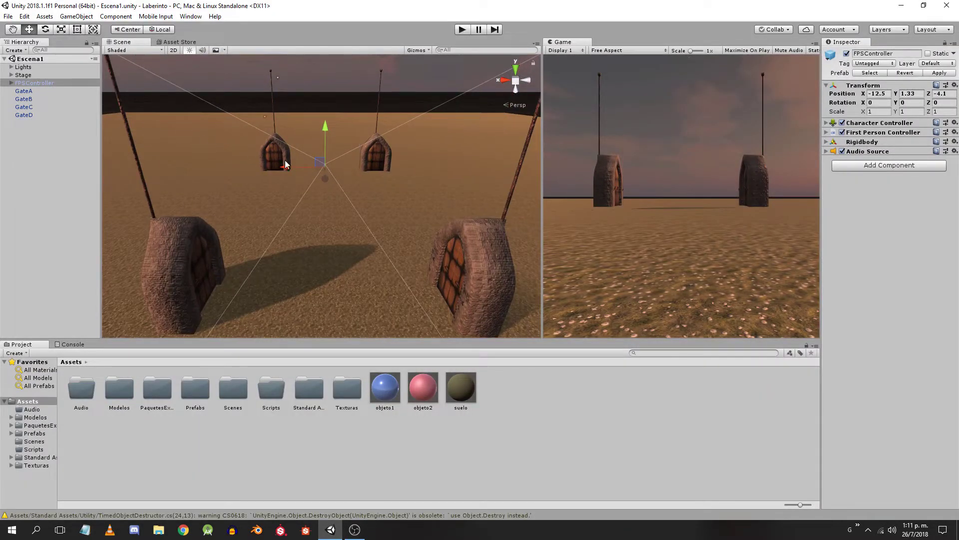
mouse_move(322, 168)
mouse_down()
mouse_move(326, 189)
mouse_move(381, 234)
mouse_move(349, 200)
mouse_up()
click(44, 92)
click(35, 100)
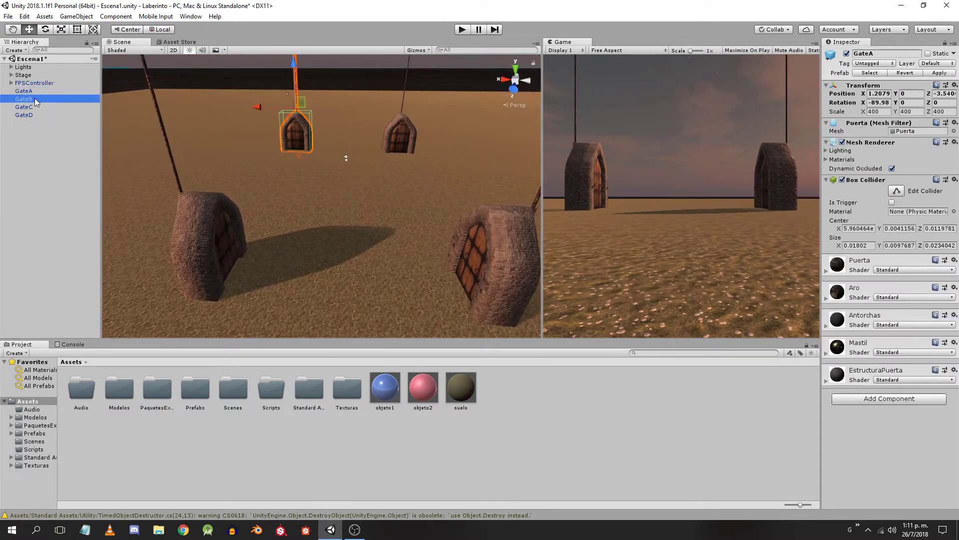
click(34, 107)
click(31, 115)
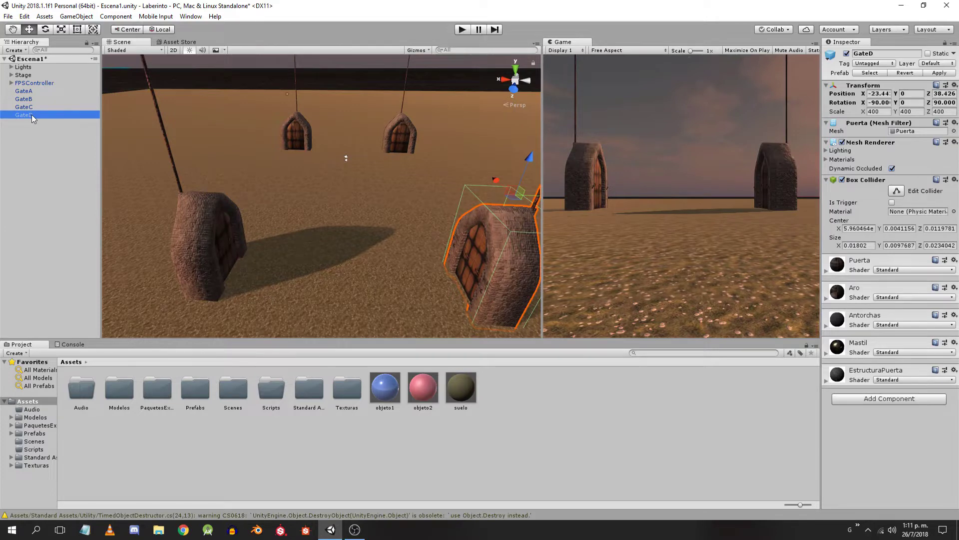
Step: Remove the FPSController and add a new empty GameObject to the scene
key(ctrl+z)
right_click(26, 130)
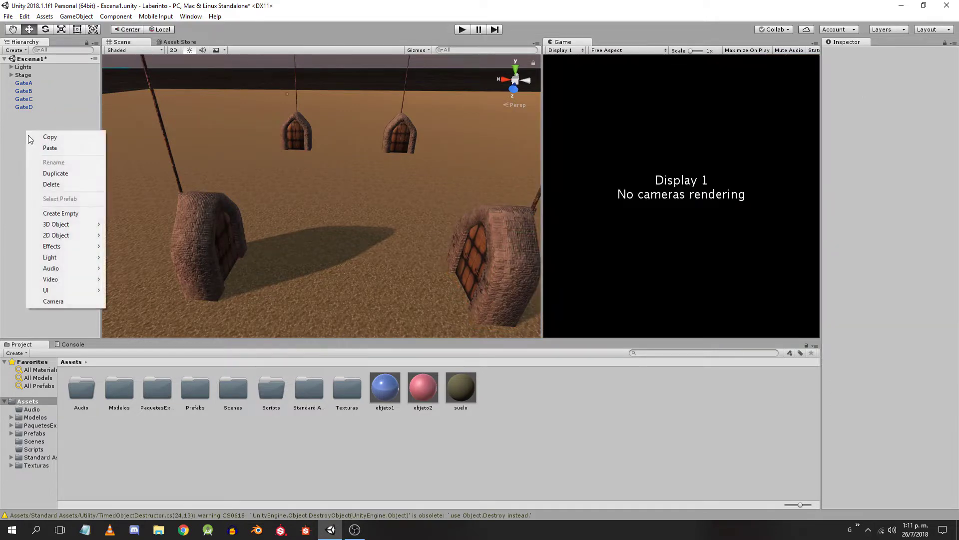
click(60, 215)
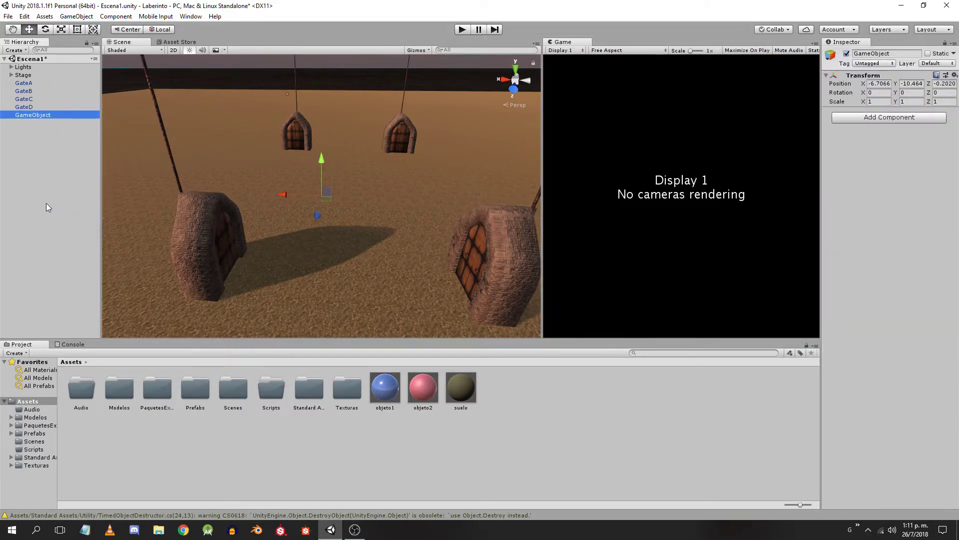
Step: Name the empty object SpawnPoint and raise it to a Y position of 1.25
double_click(32, 116)
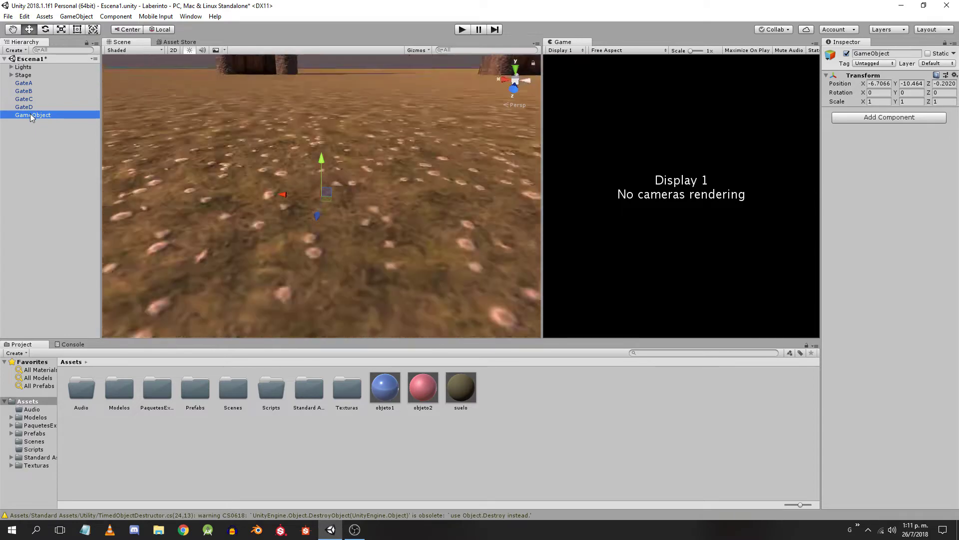
click(31, 114)
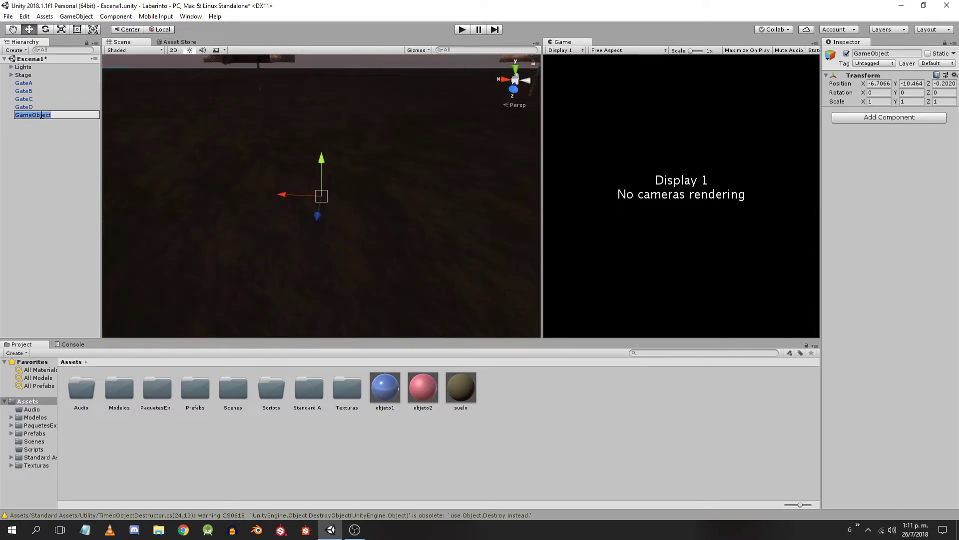
text(SpawnPo)
text(int)
key(Return)
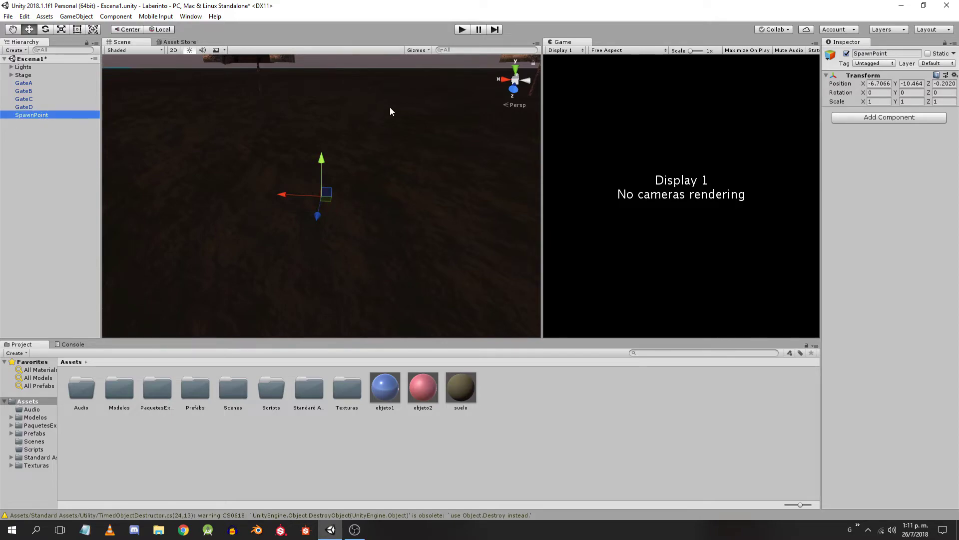
scroll(389, 107, down, 5)
drag(306, 206, 298, 107)
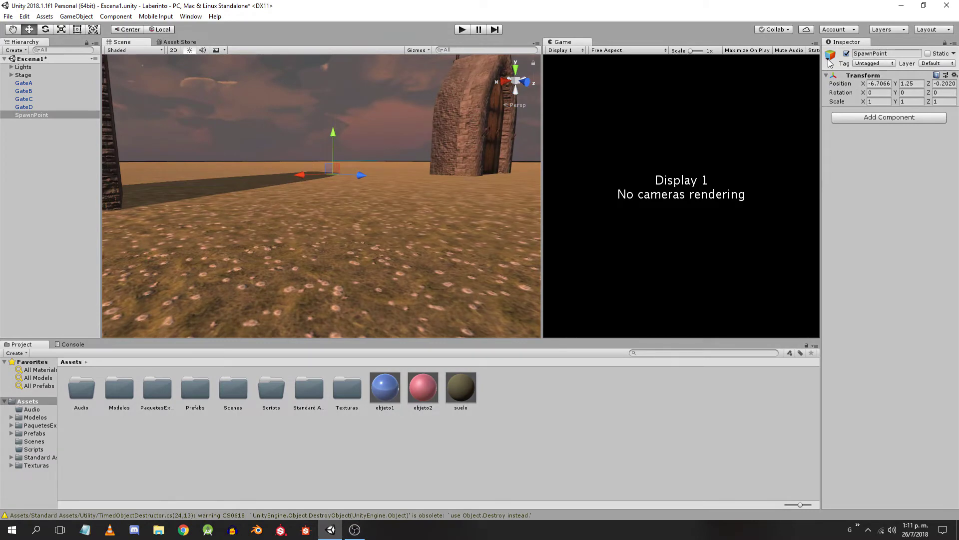
Step: Give SpawnPoint a blue name label from the Inspector icon picker
click(829, 56)
click(851, 78)
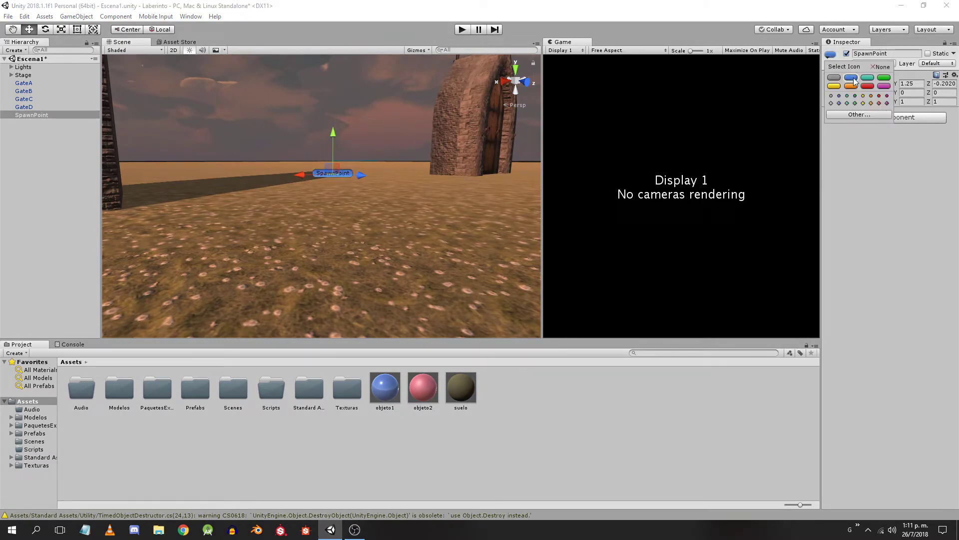
alt+drag(394, 161, 674, 82)
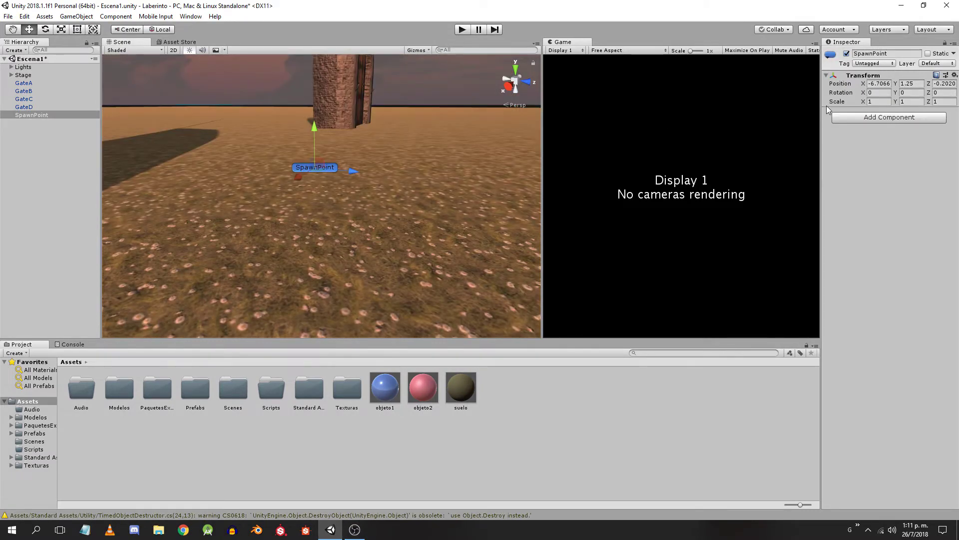
Step: Create a new SpawnPoint tag and assign it to the SpawnPoint object
click(858, 64)
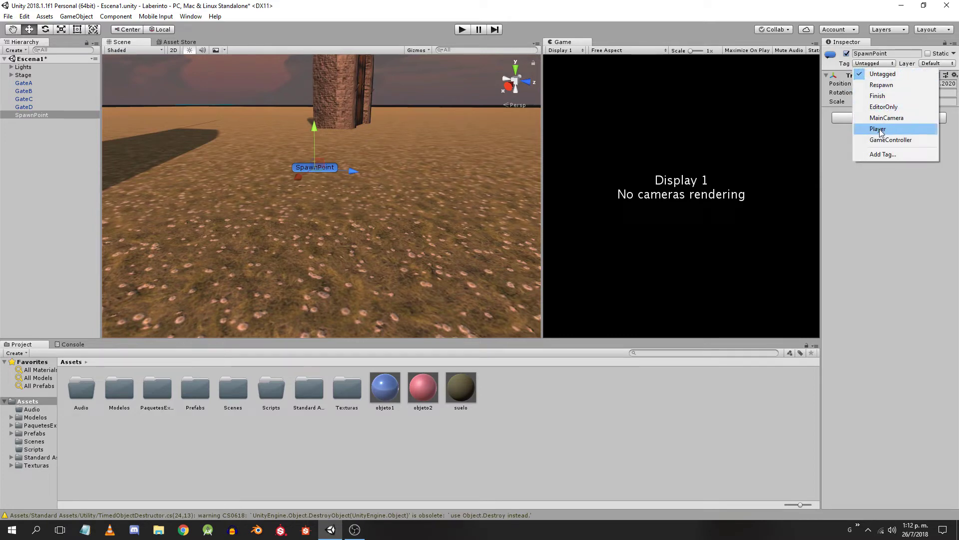
click(882, 156)
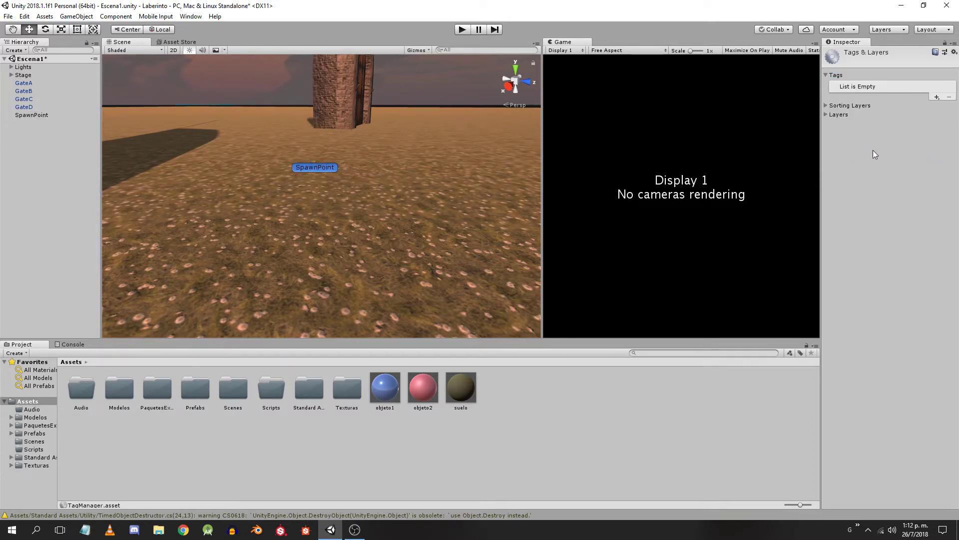
click(937, 97)
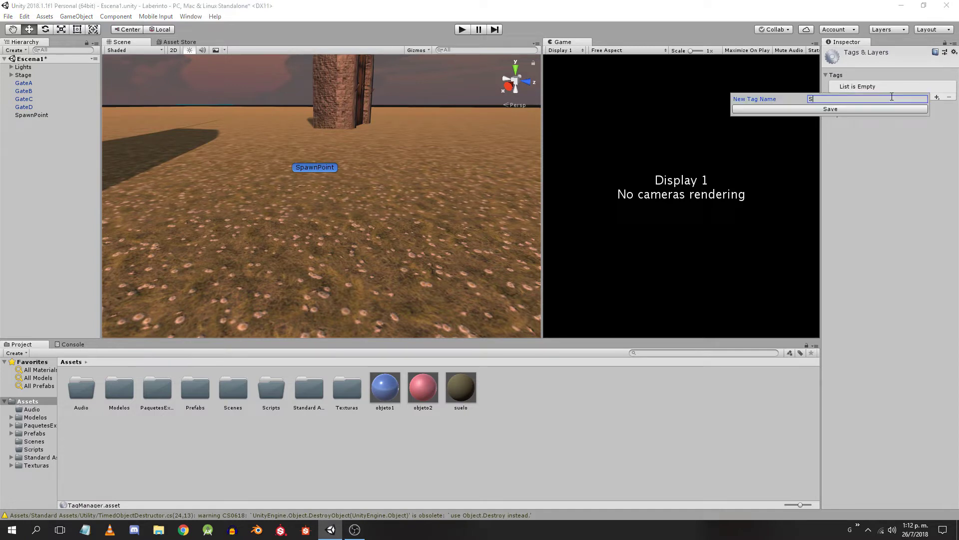
text(SpawnPoint)
key(Return)
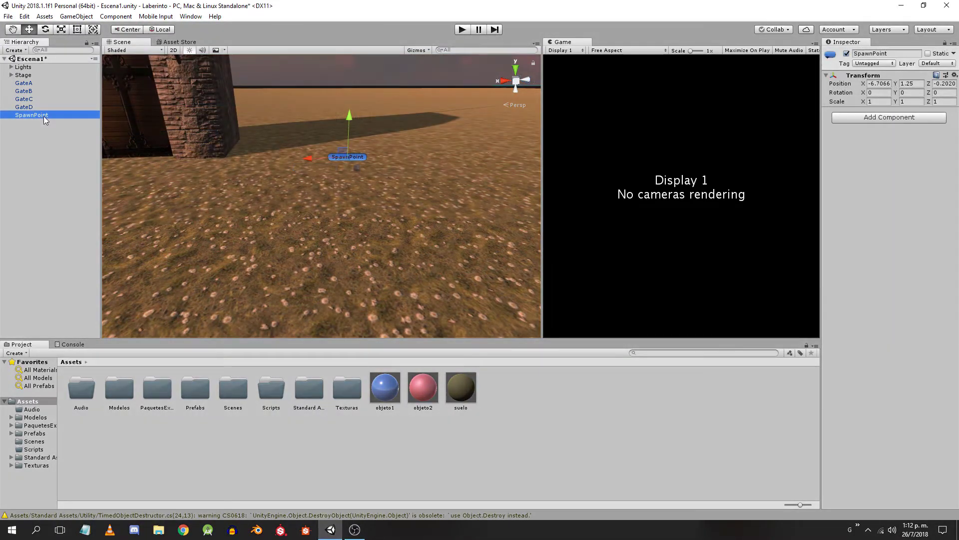
click(863, 64)
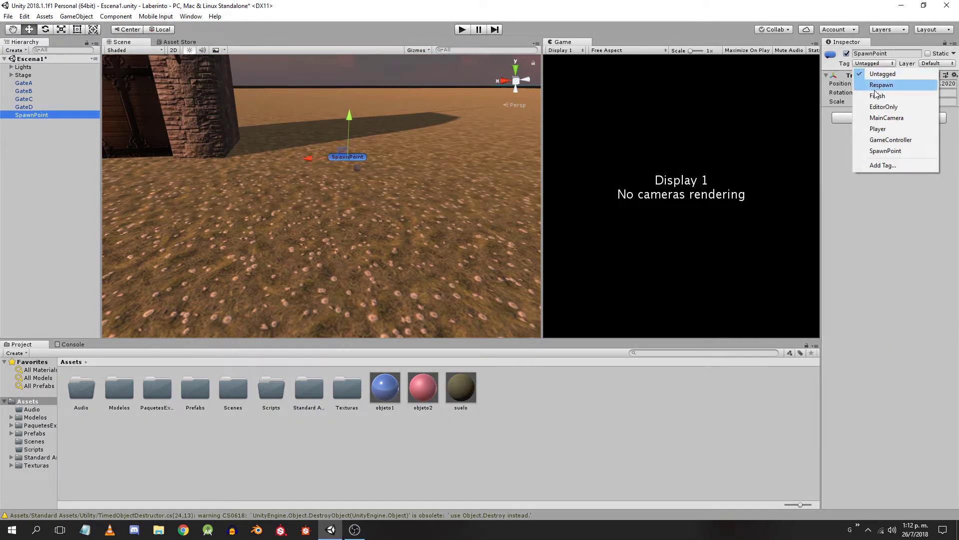
click(881, 149)
right_drag(301, 151, 311, 132)
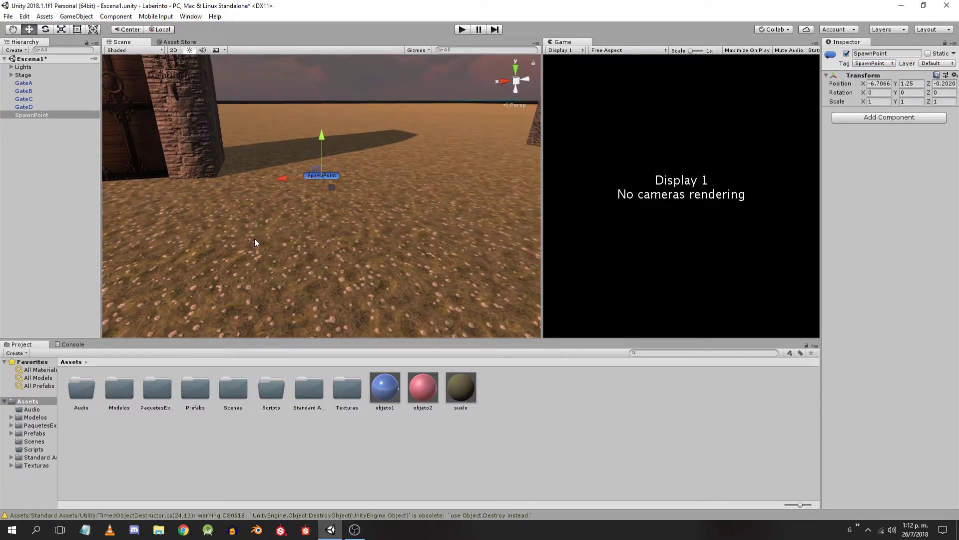
Step: Create a C# script named GameControl in the Scripts folder
double_click(261, 389)
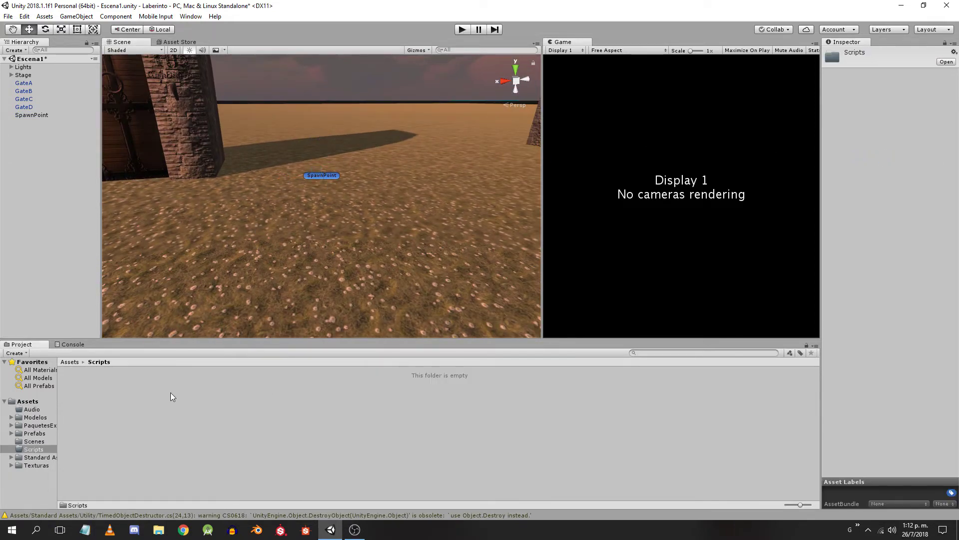
right_click(86, 386)
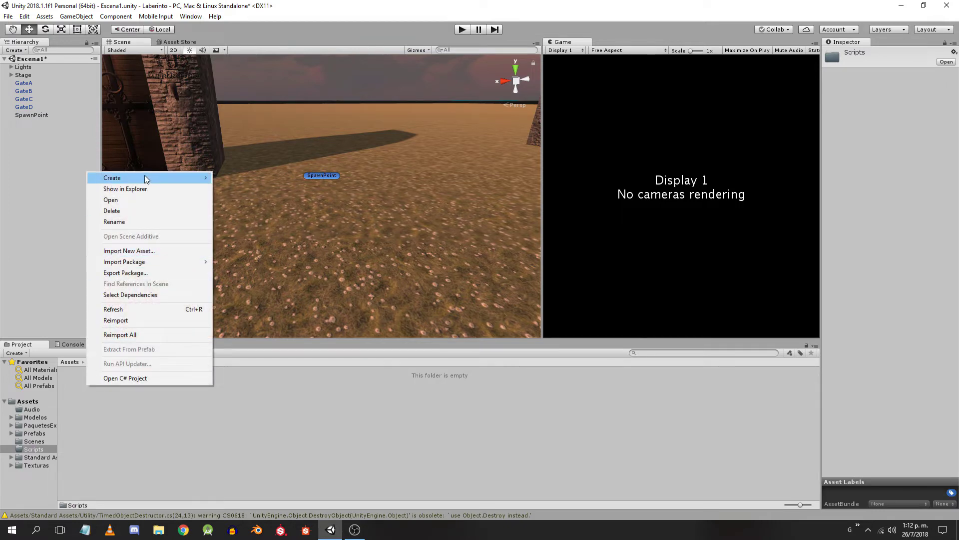
mouse_move(145, 179)
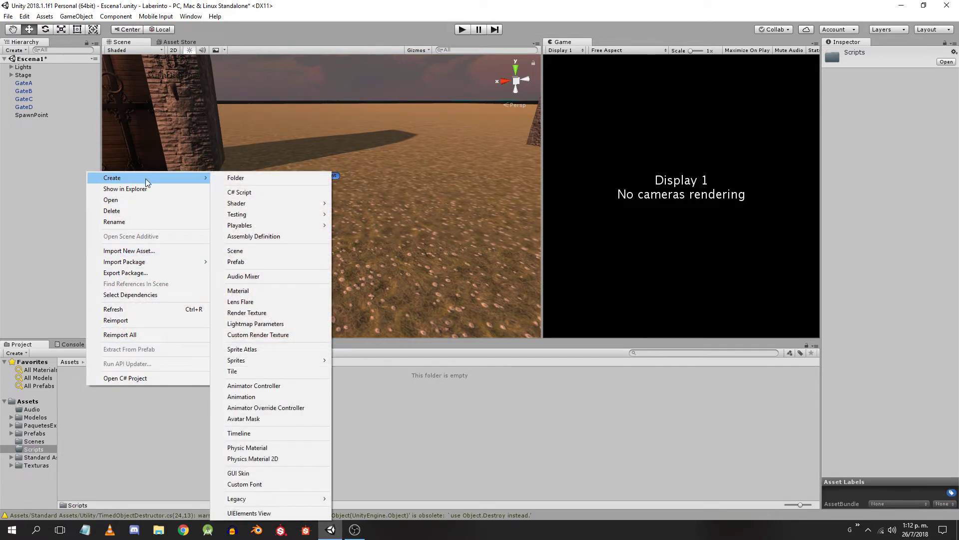
click(239, 192)
text(Game)
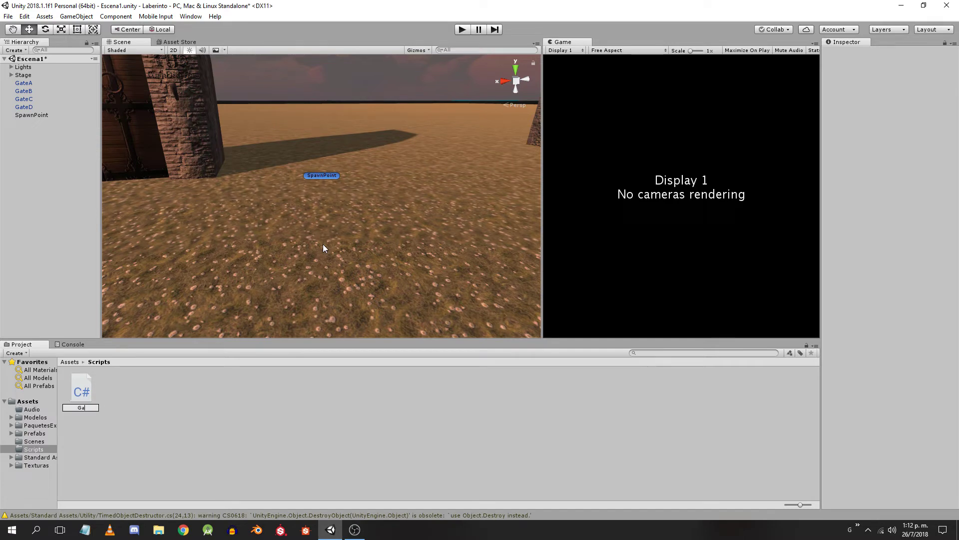
text(Contr...)
key(Return)
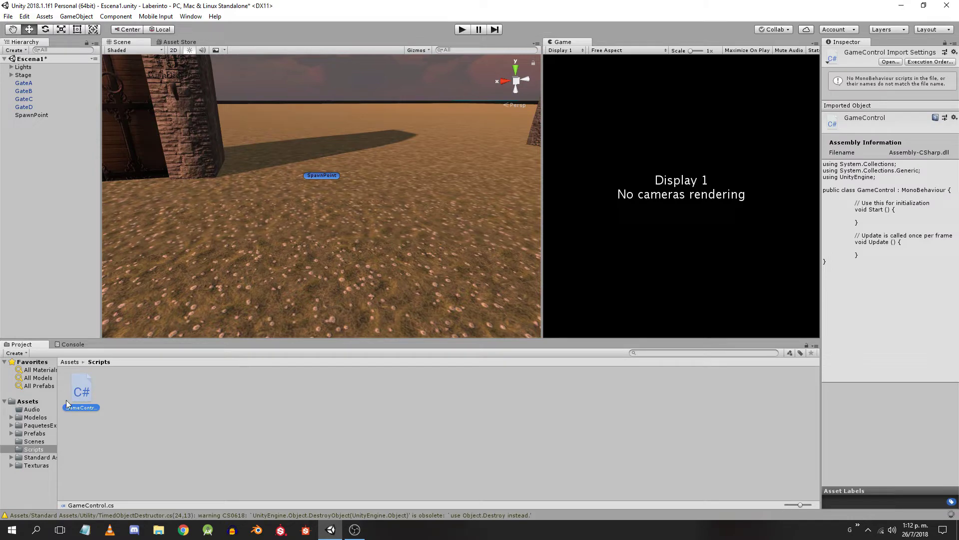
Step: Keep MonoDevelop as the external script editor in Preferences > External Tools
click(25, 18)
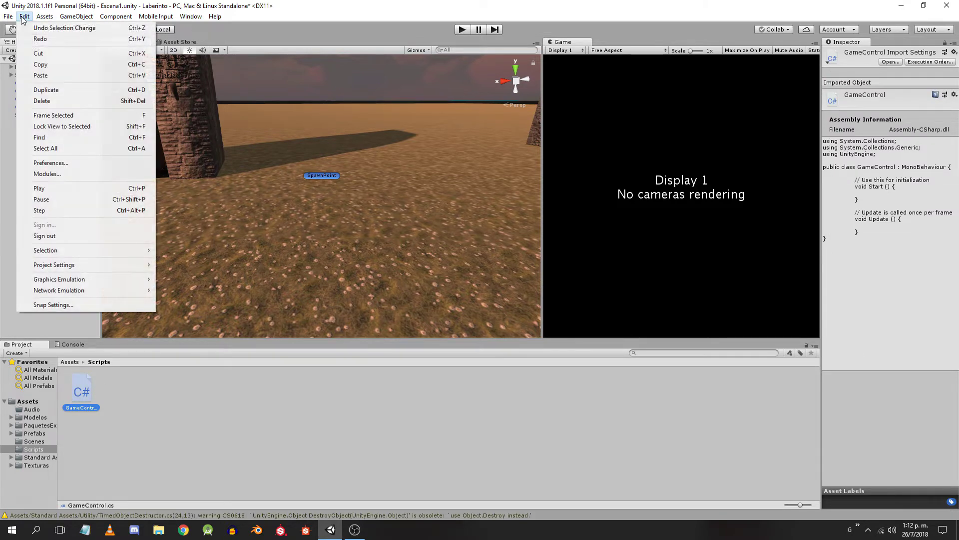
click(50, 162)
click(88, 95)
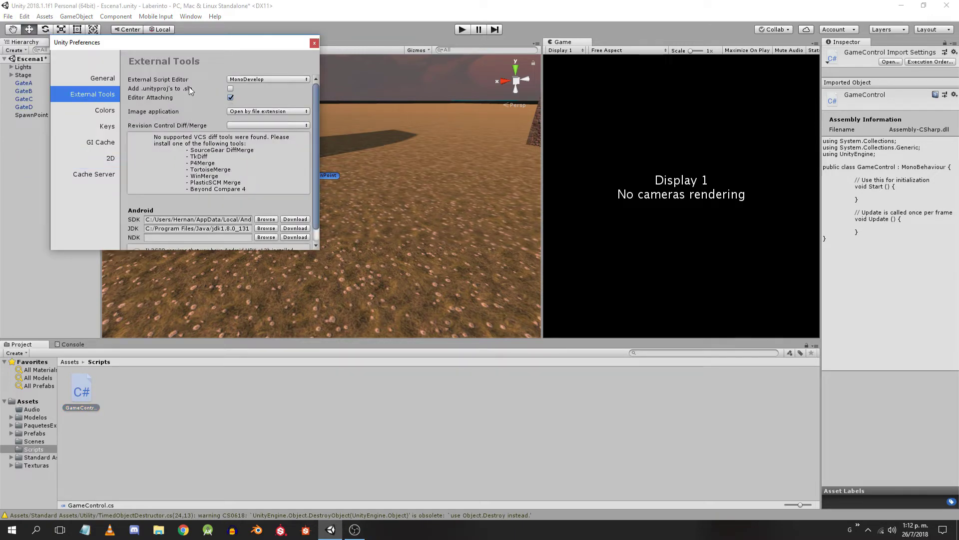
click(273, 80)
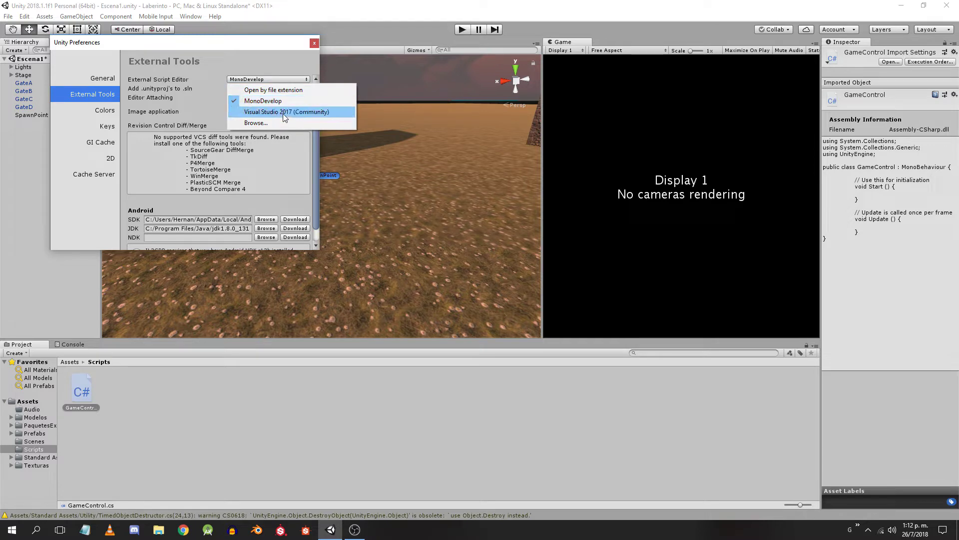
click(261, 100)
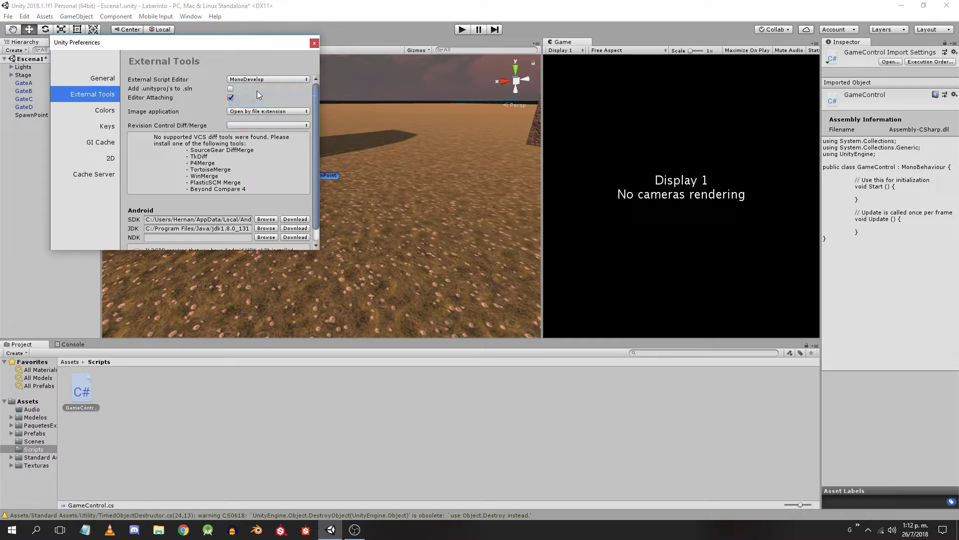
click(314, 44)
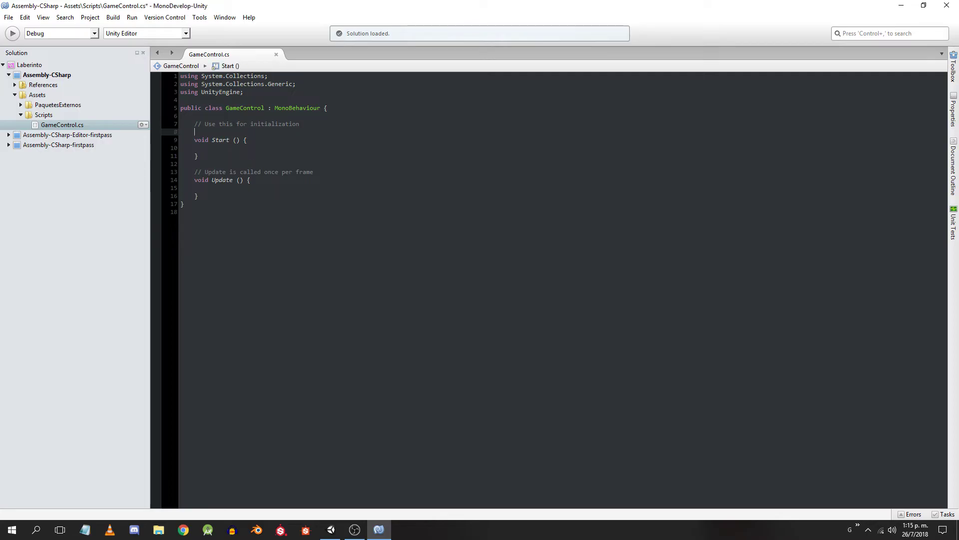
Step: Add '[SerializeField] private string tag;' to GameControl and return to Unity
key(Return)
key(Return)
key(Up)
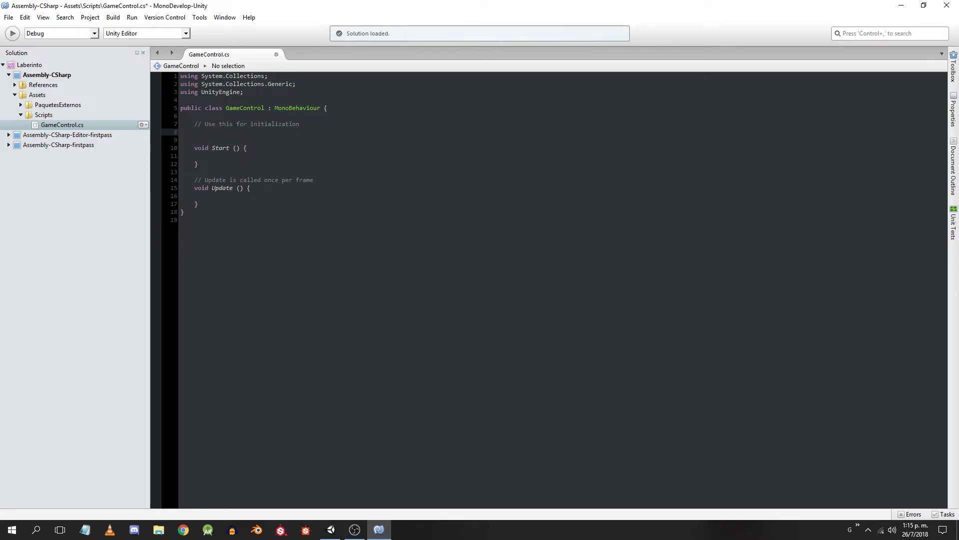
text([SerializeField])
key(Return)
text(pri)
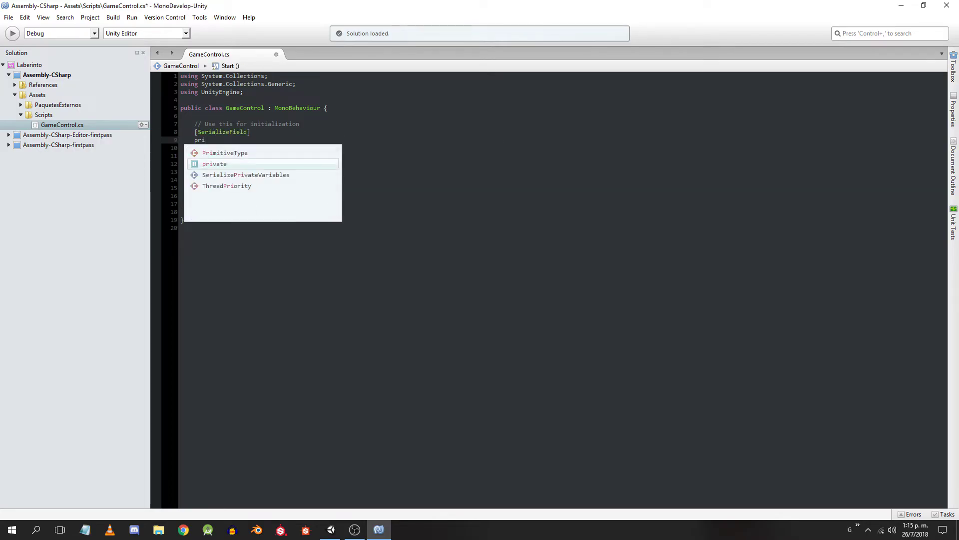
text(vate string tag)
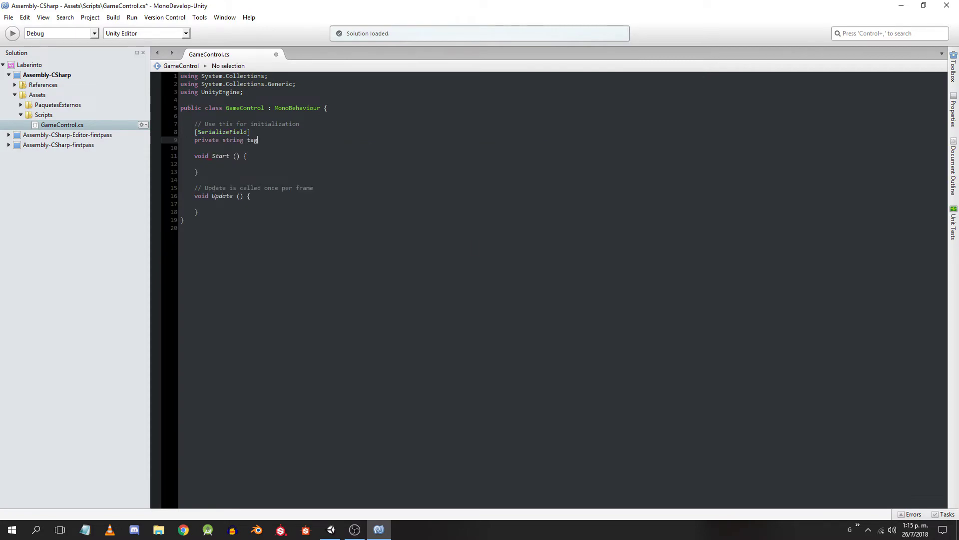
text(;)
click(331, 529)
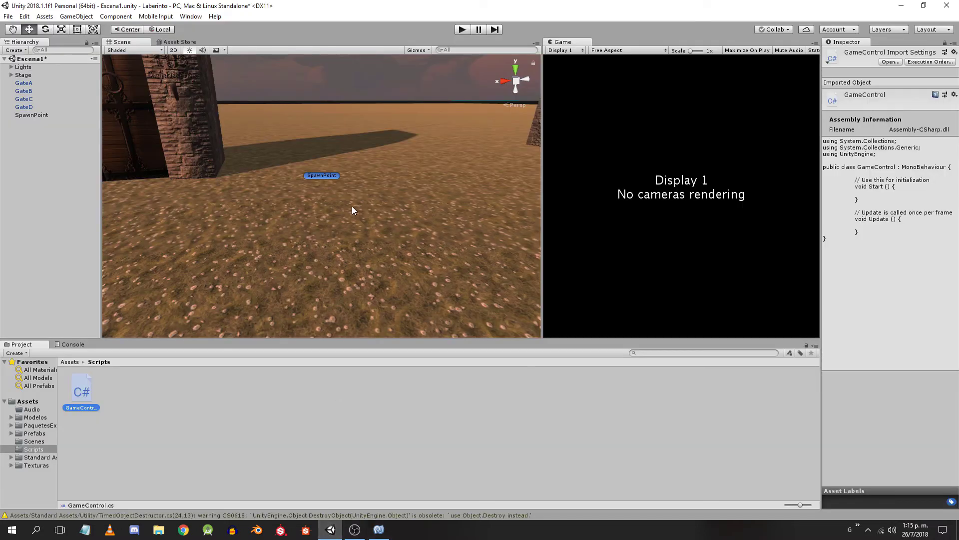
Step: Create an empty scene object named Control
click(42, 147)
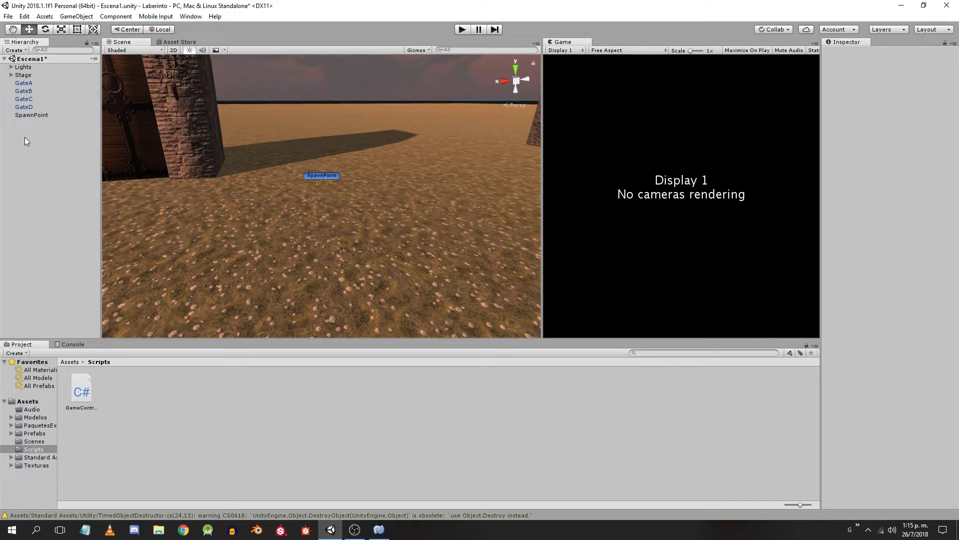
right_click(25, 142)
click(60, 225)
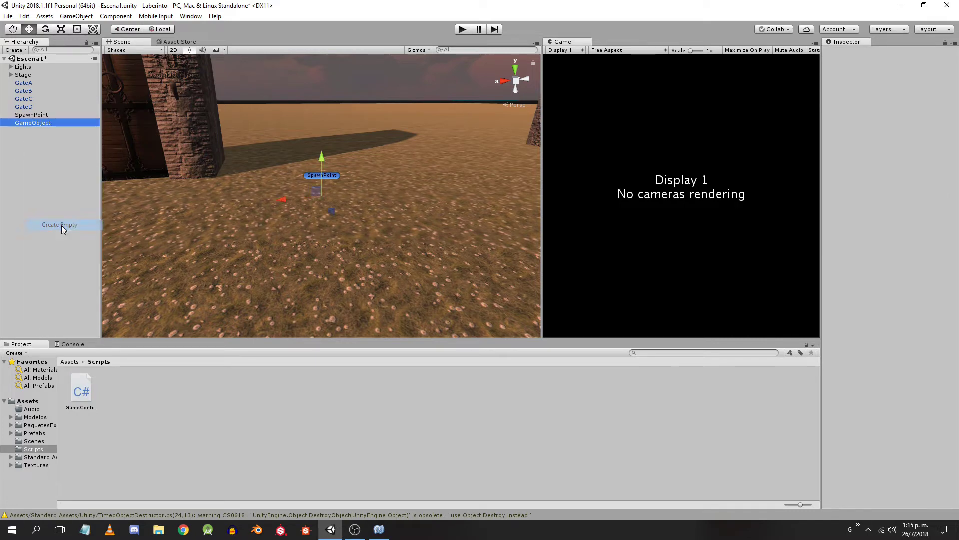
click(34, 123)
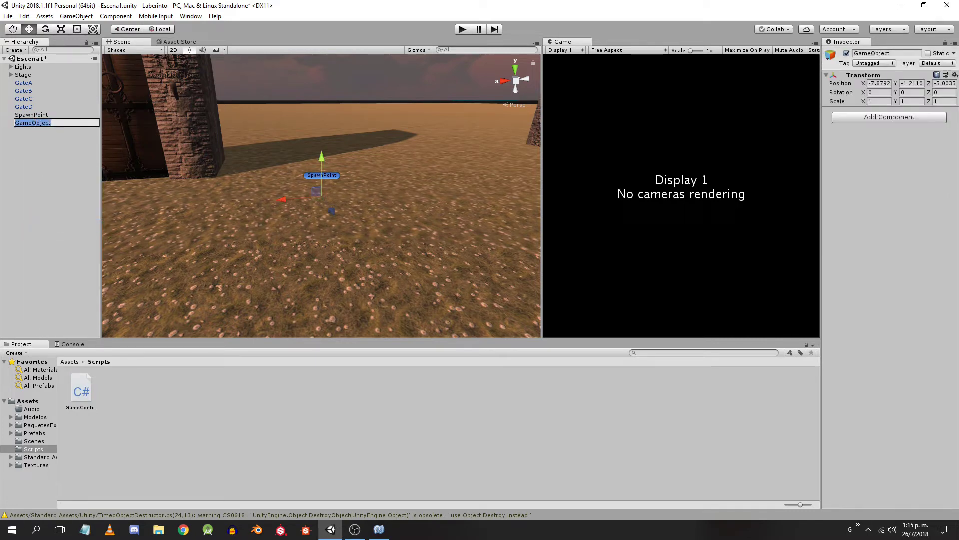
text(Contro)
key(Return)
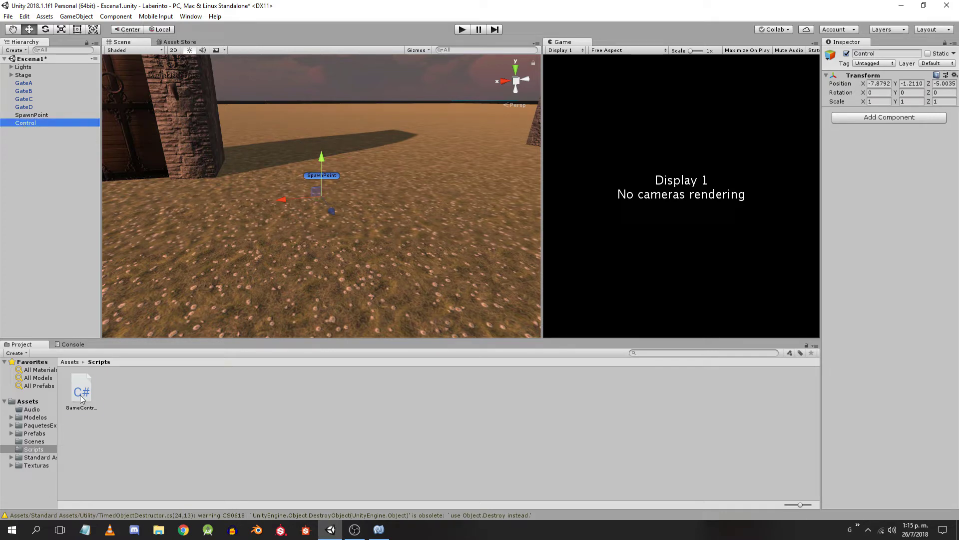
Step: Attach the GameControl script to Control via Add Component > Scripts > Game Control
drag(82, 398, 814, 114)
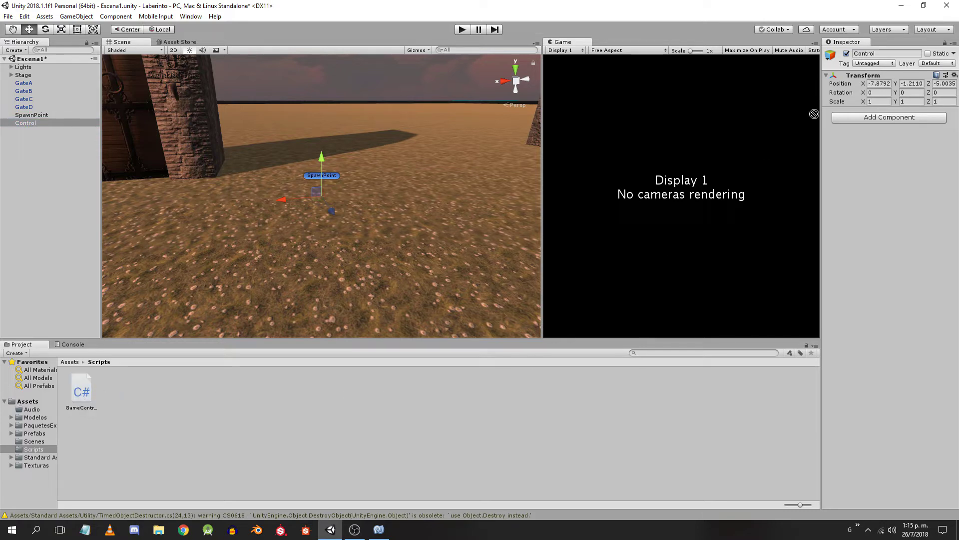
drag(814, 113, 838, 112)
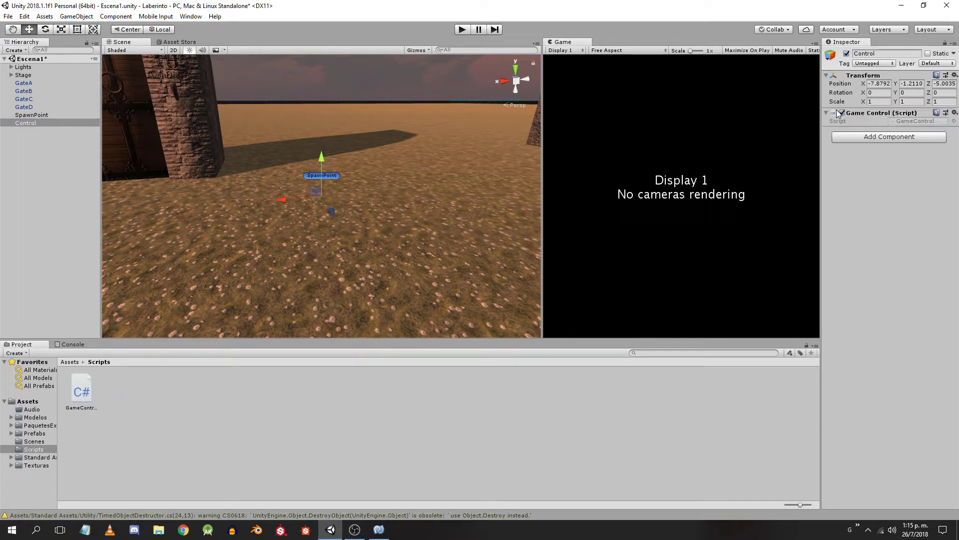
click(955, 113)
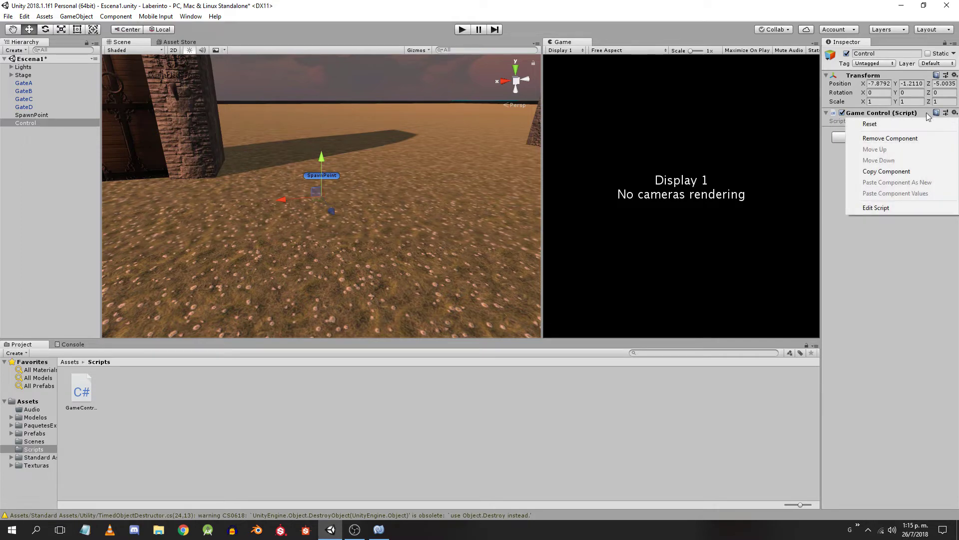
click(900, 138)
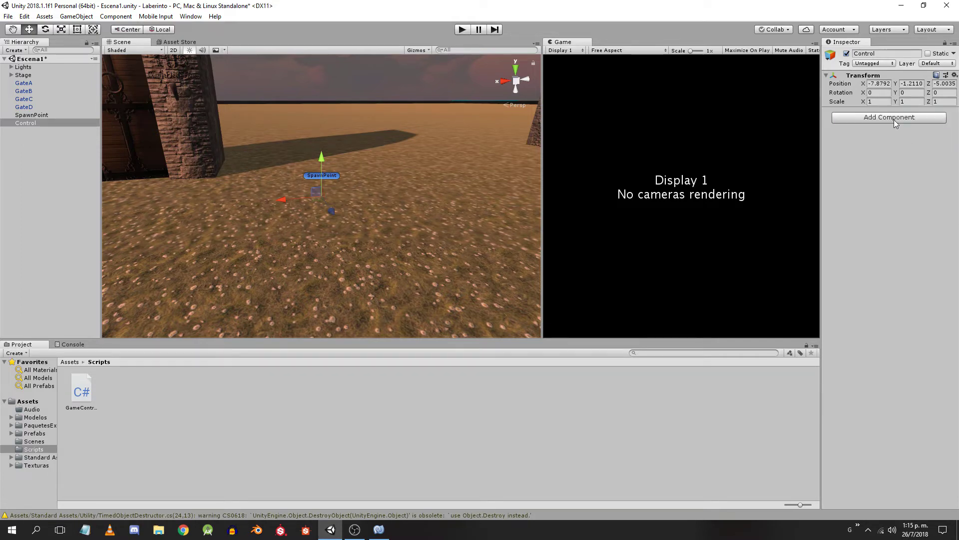
click(895, 119)
key(BackSpace)
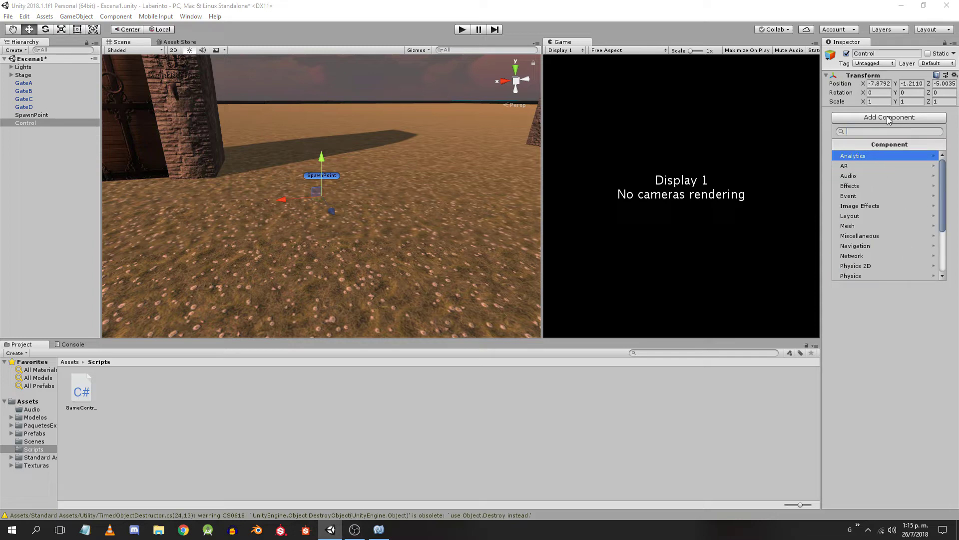
scroll(946, 186, down, 2)
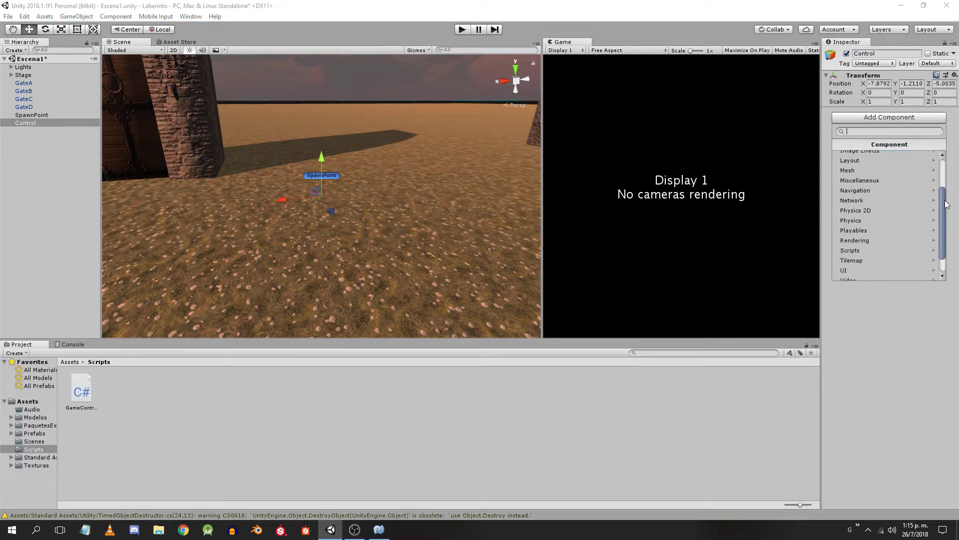
click(856, 249)
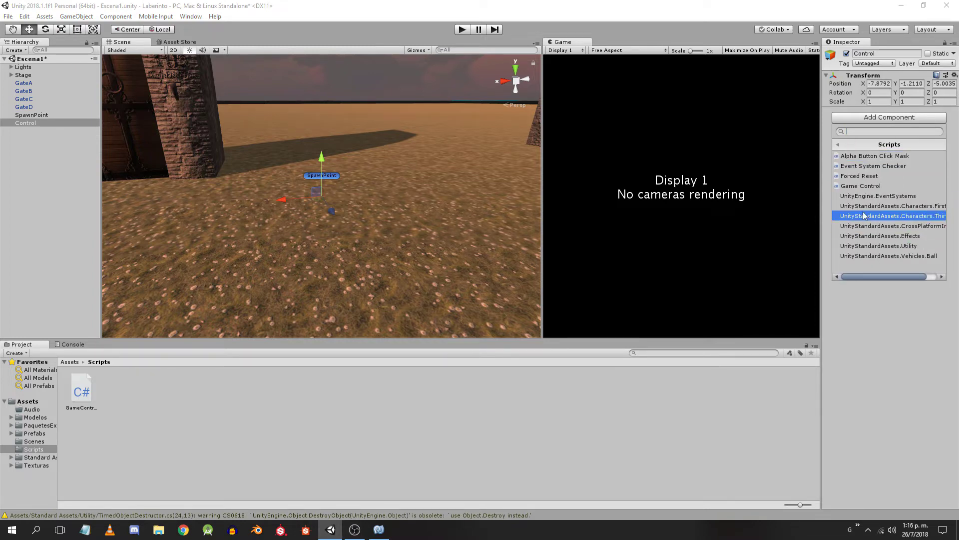
click(866, 185)
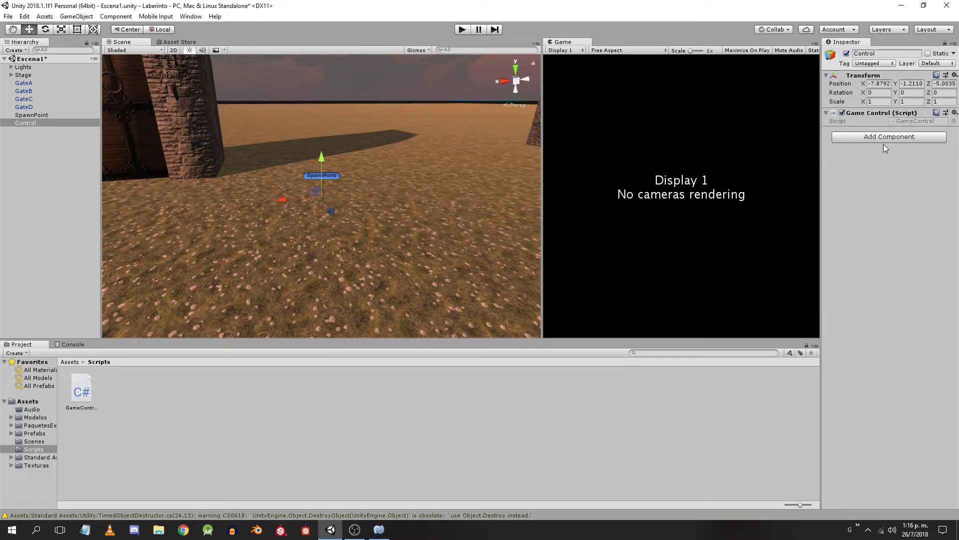
Step: Save GameControl in MonoDevelop and set Control's Tag field to SpawnPoint
double_click(869, 123)
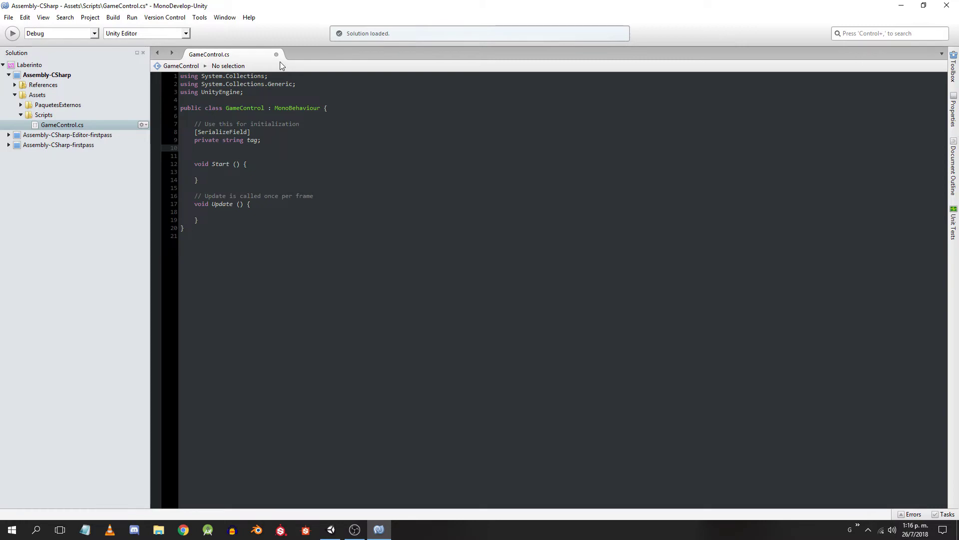
key(ctrl+s)
click(331, 530)
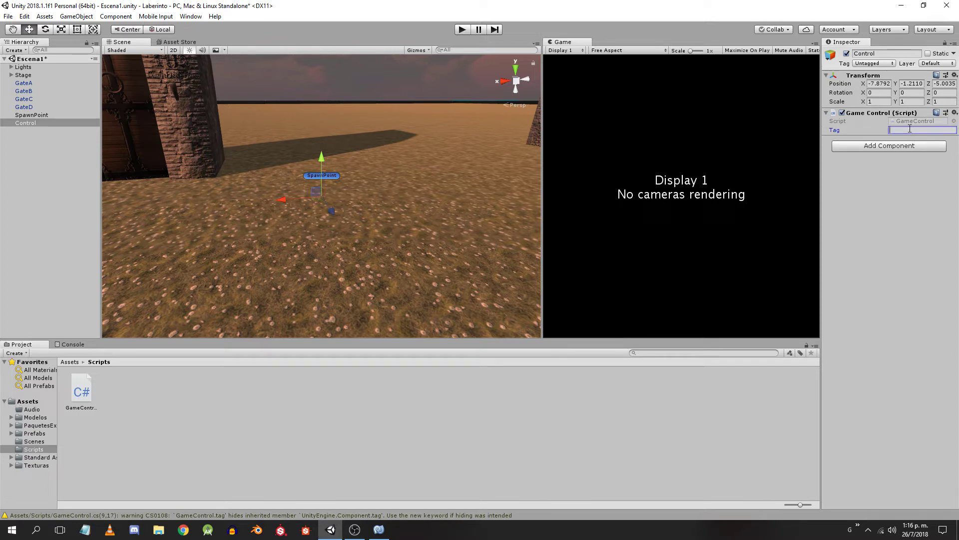
click(32, 115)
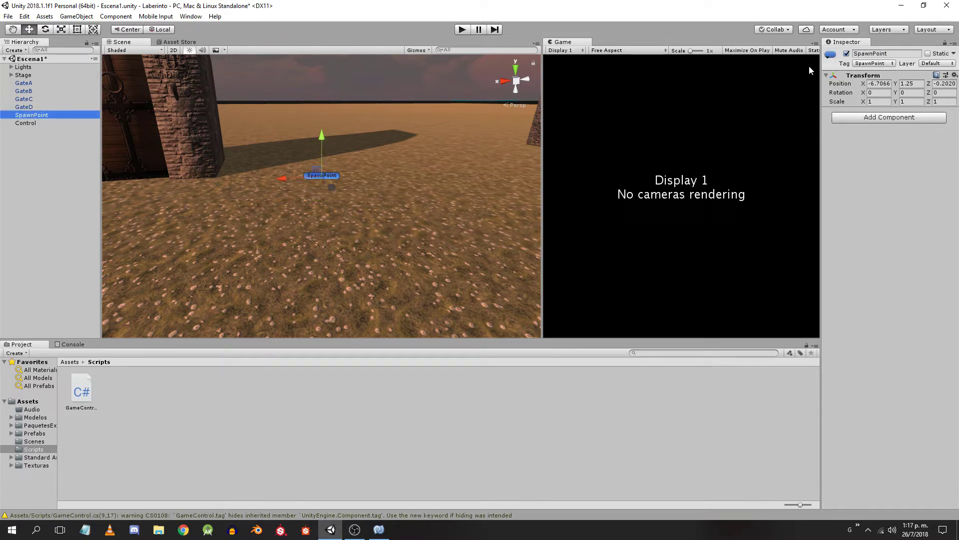
click(39, 123)
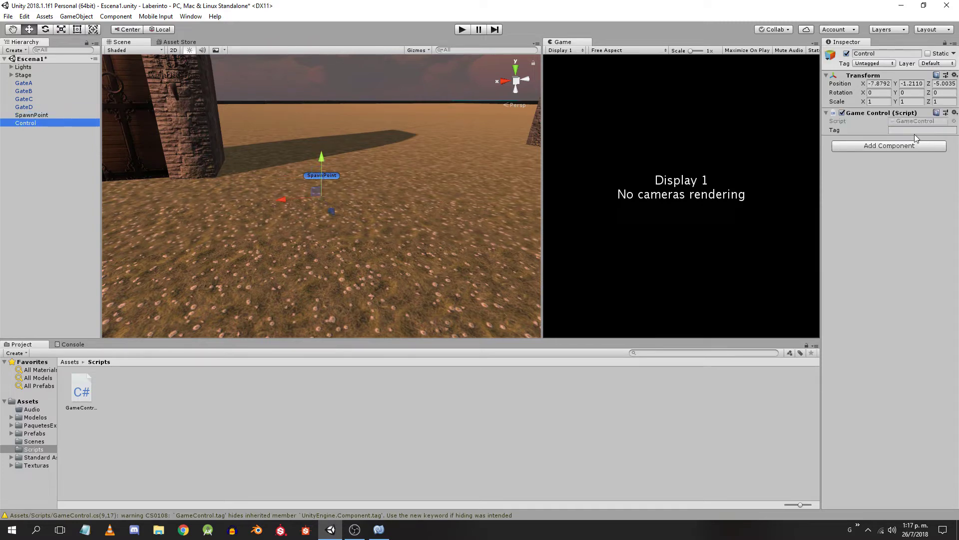
click(913, 130)
text(SpawnPoin)
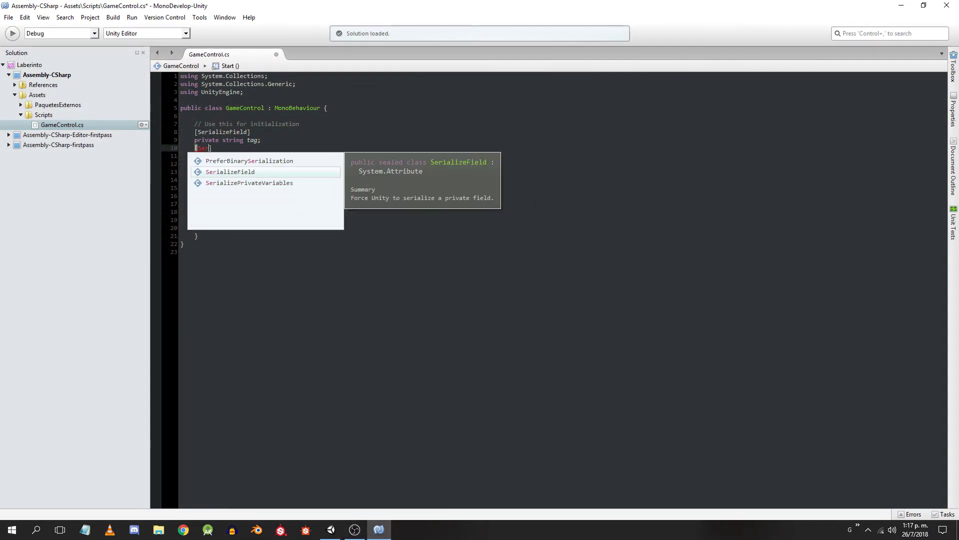
Step: Add a serialized private GameObject playerPrefab field to GameControl and save
key(Return)
key(End)
key(Return)
text(private Ga)
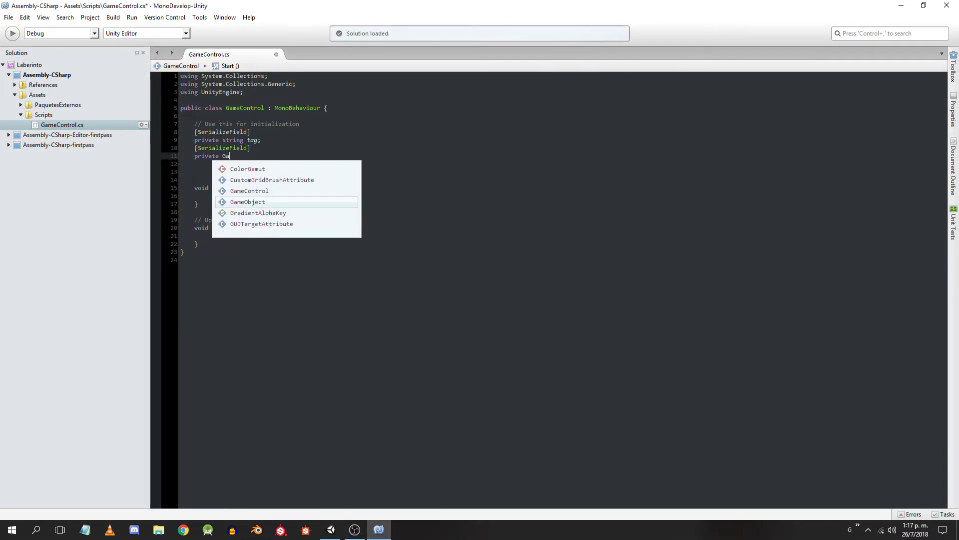
key(Return)
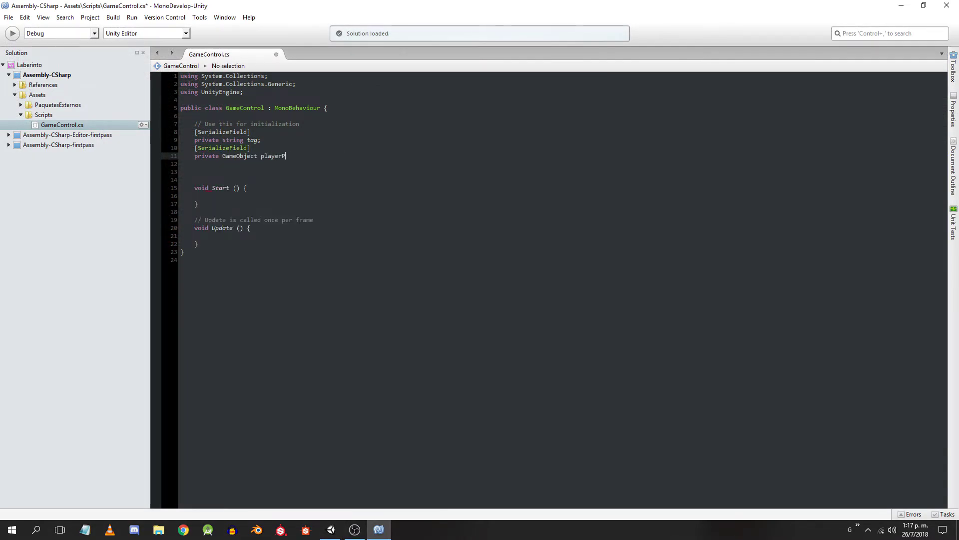
text(refab;)
key(ctrl+s)
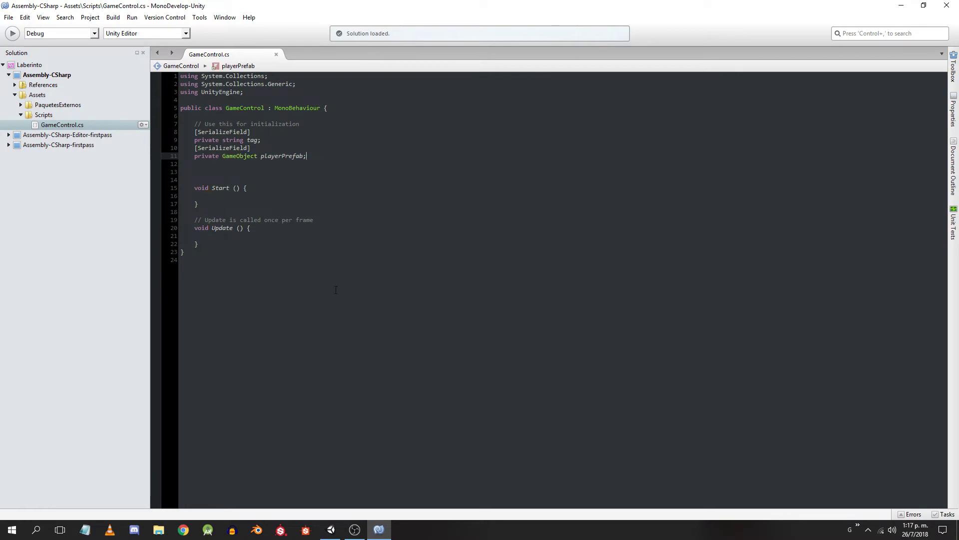
click(331, 531)
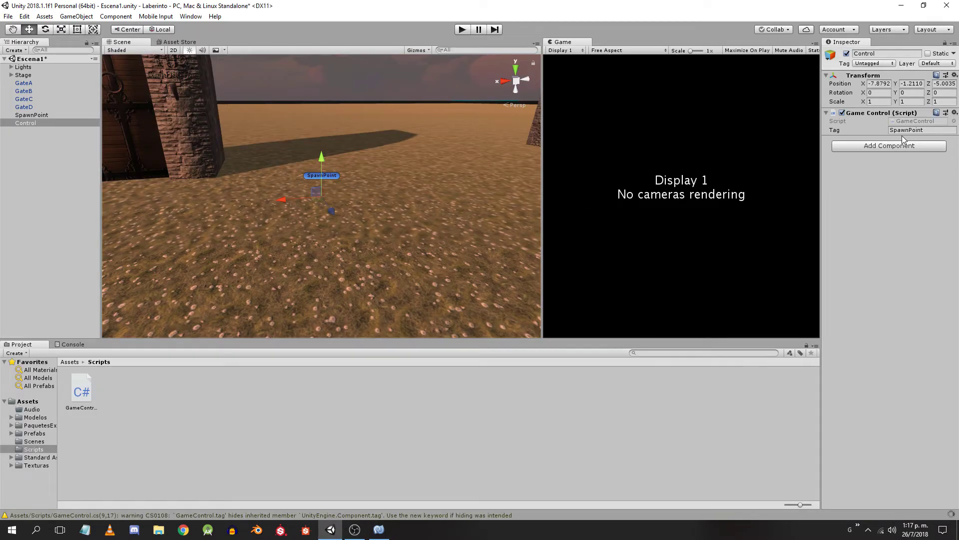
Step: Assign the FPSController prefab from Prefabs/Personaje to Control's Player Prefab slot
click(11, 433)
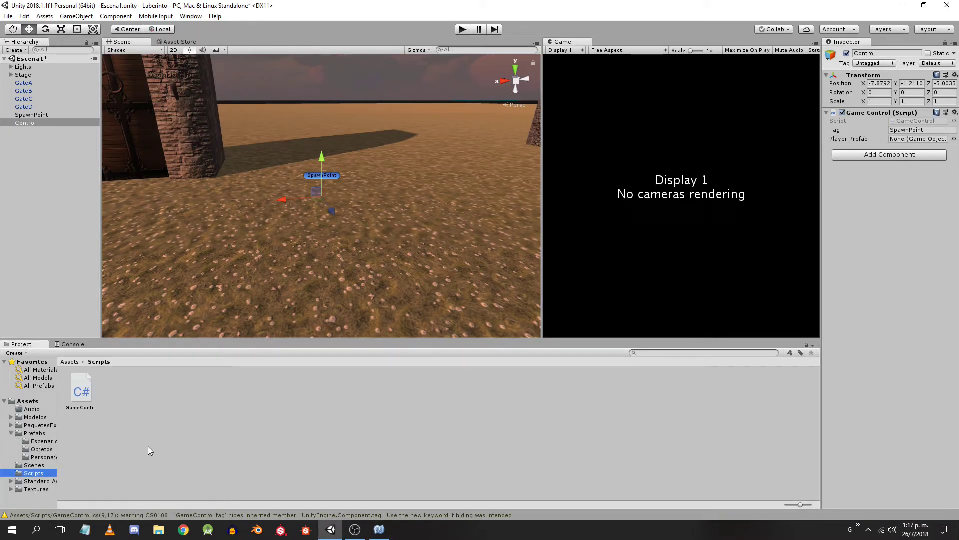
click(42, 458)
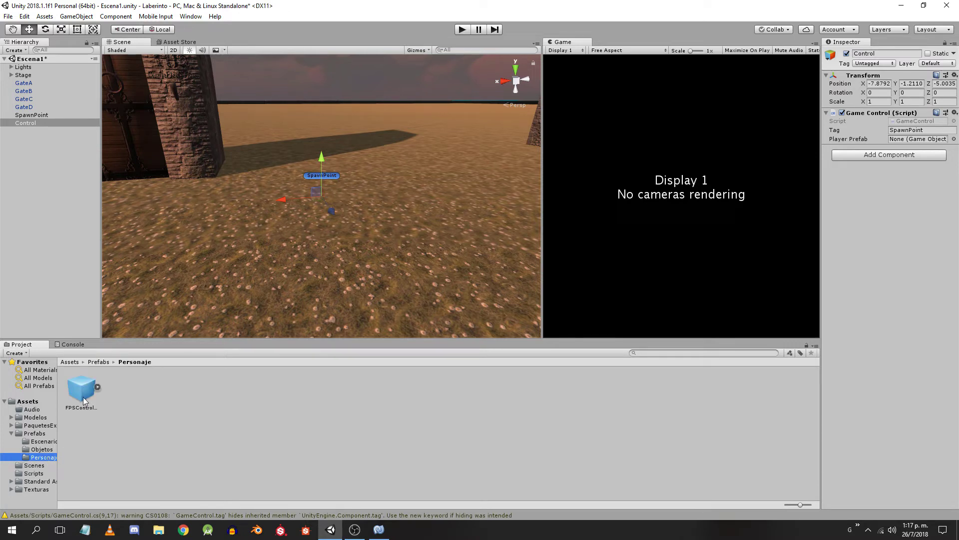
drag(79, 400, 732, 211)
drag(731, 211, 901, 144)
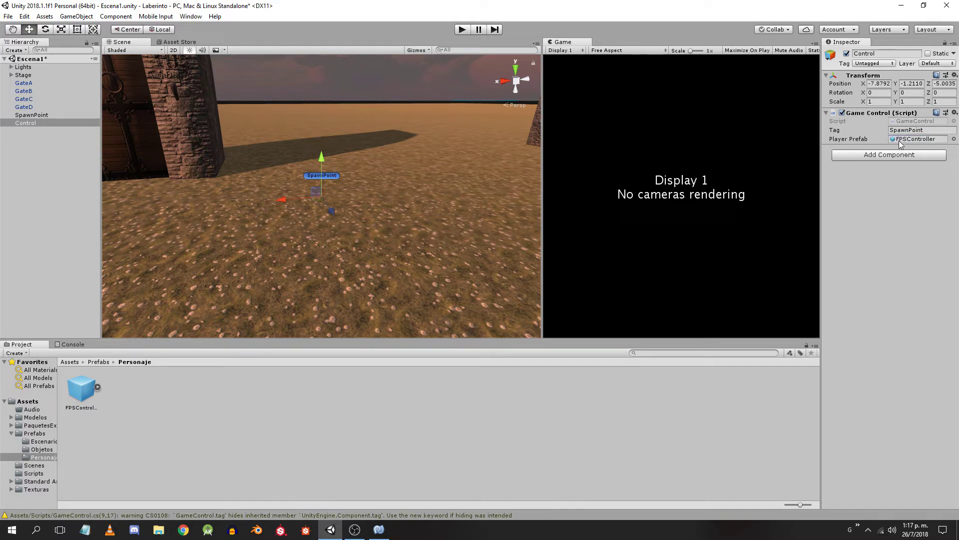
key(alt+Tab)
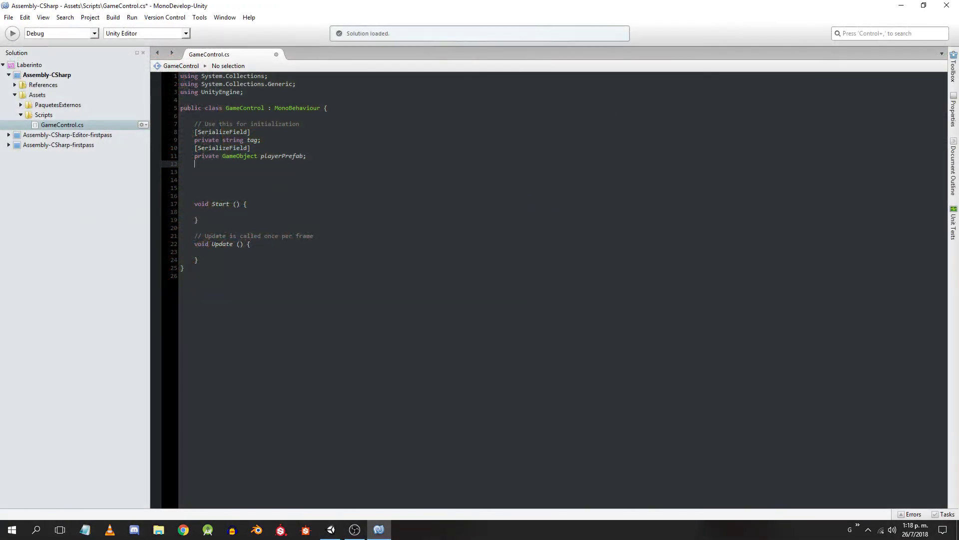
Step: Declare 'private GameObject player;' and begin a serialized GameObject[] spawnPoints array below it
click(194, 148)
key(Return)
click(194, 180)
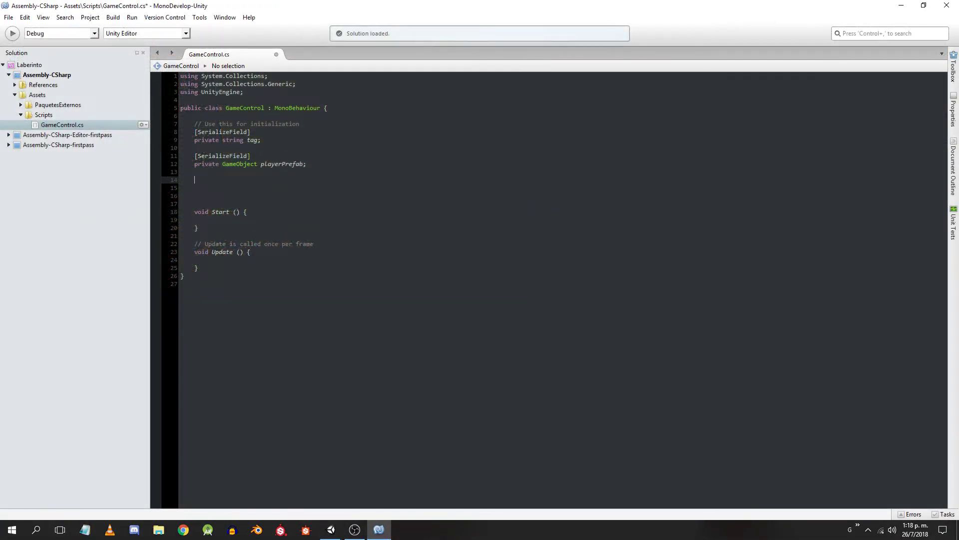
text(private GameObject player)
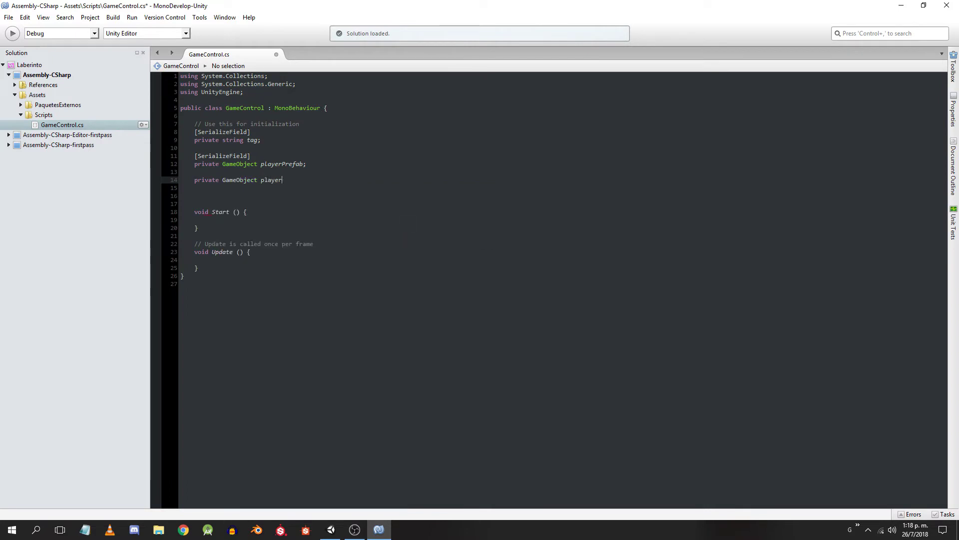
text(;)
key(Return)
key(Return)
text([SerializeField])
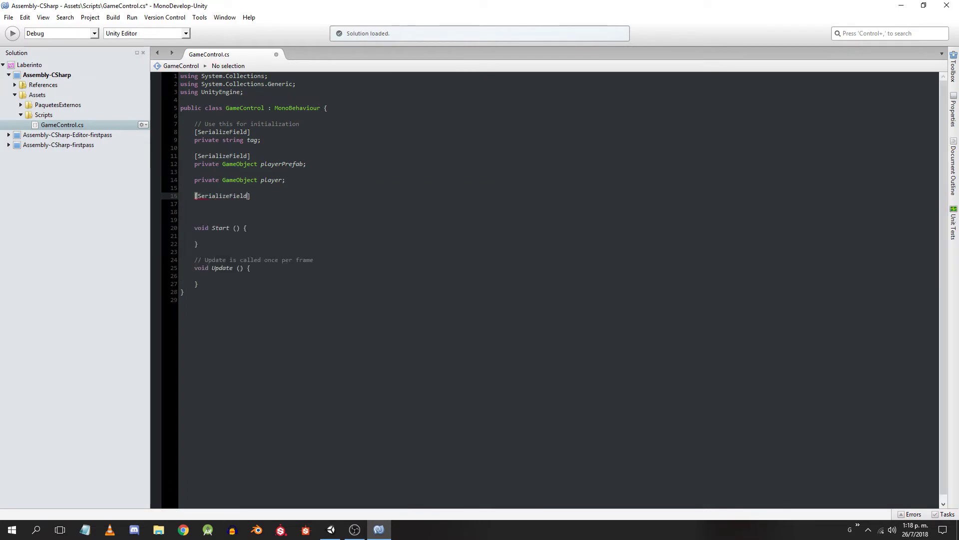
key(Return)
text(private GameObject[])
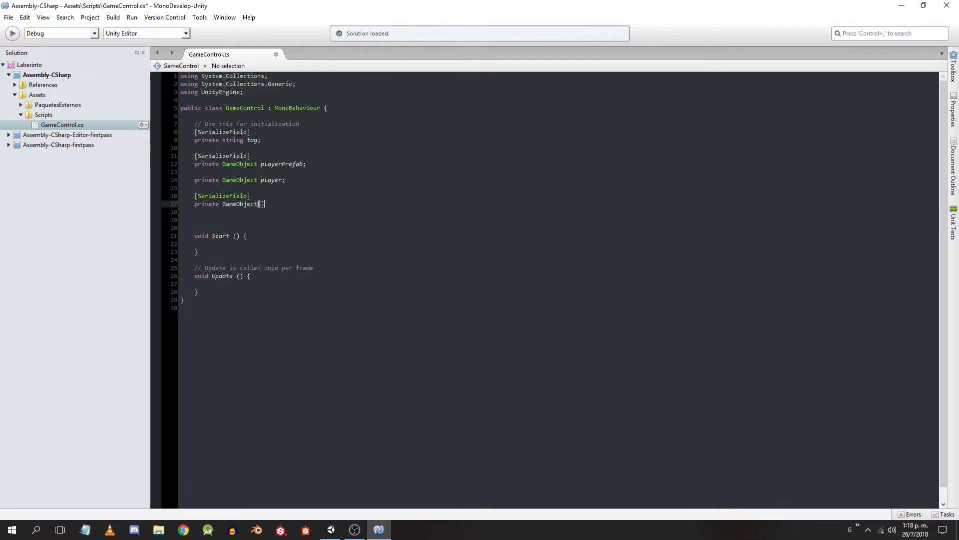
text( spawnPoin)
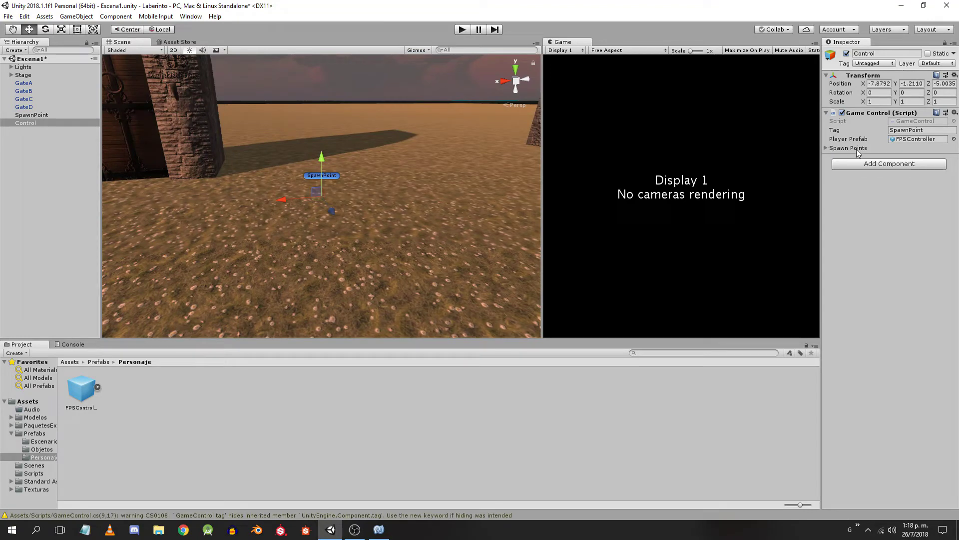
Step: Review the player field declaration in GameControl, then go back to Unity
click(379, 529)
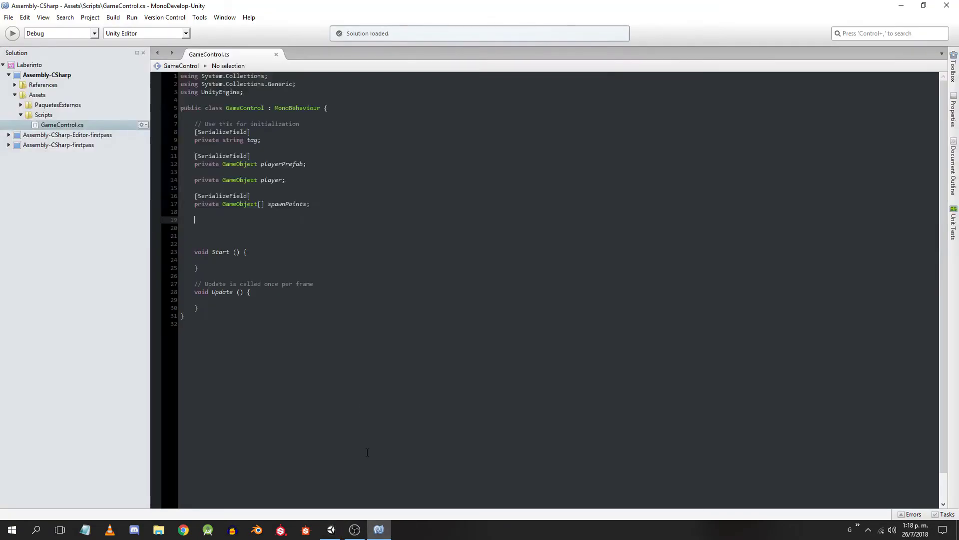
drag(187, 181, 293, 183)
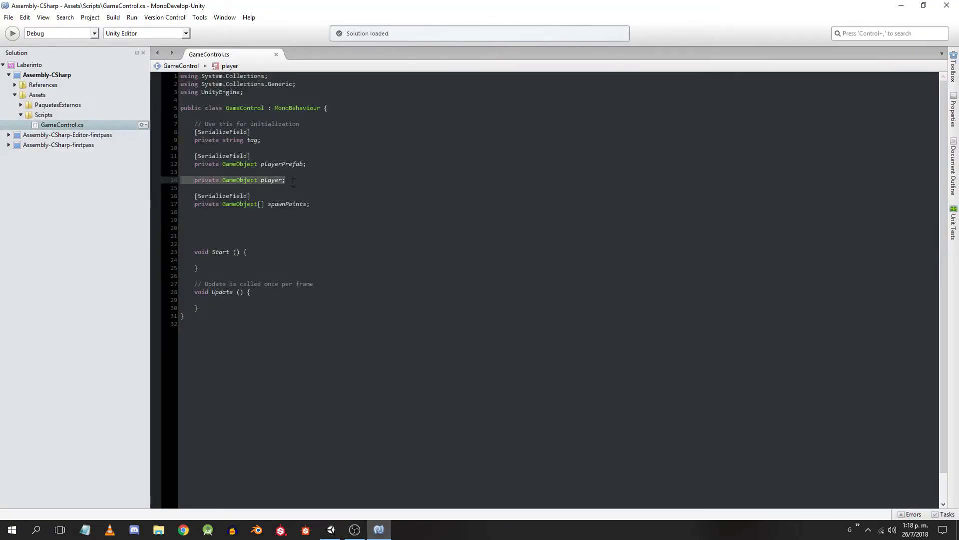
click(331, 529)
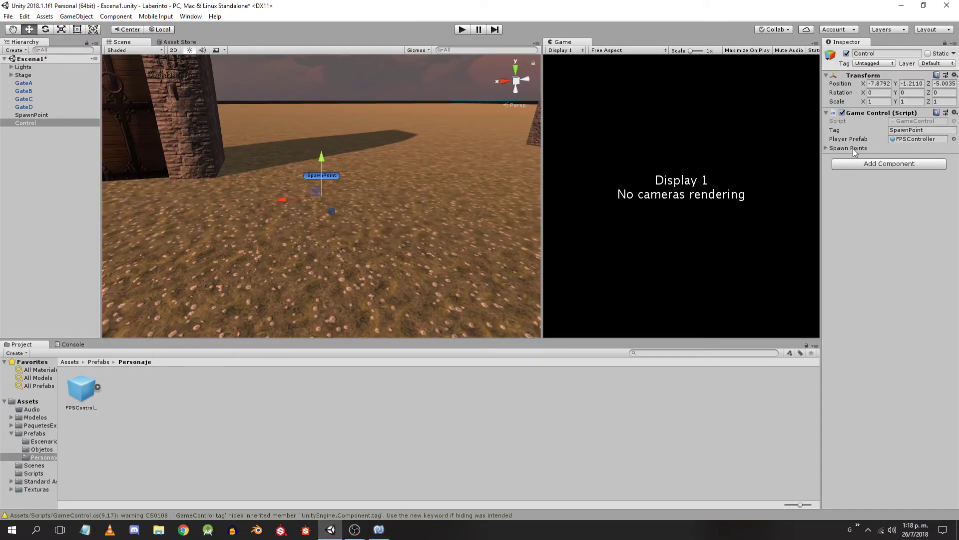
Step: Expand Control's Spawn Points list and set its size to 5, then 1, then 0
click(827, 149)
click(907, 158)
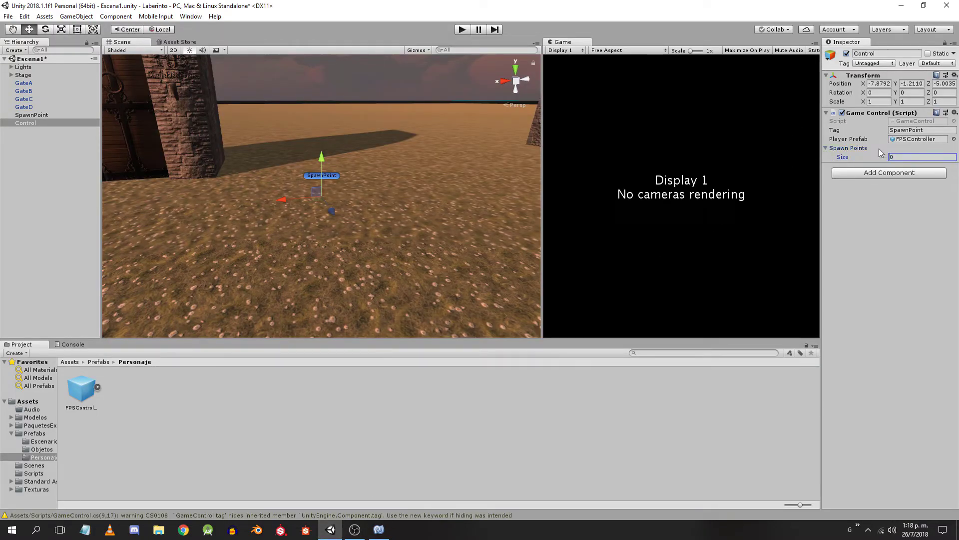
text(5)
key(Return)
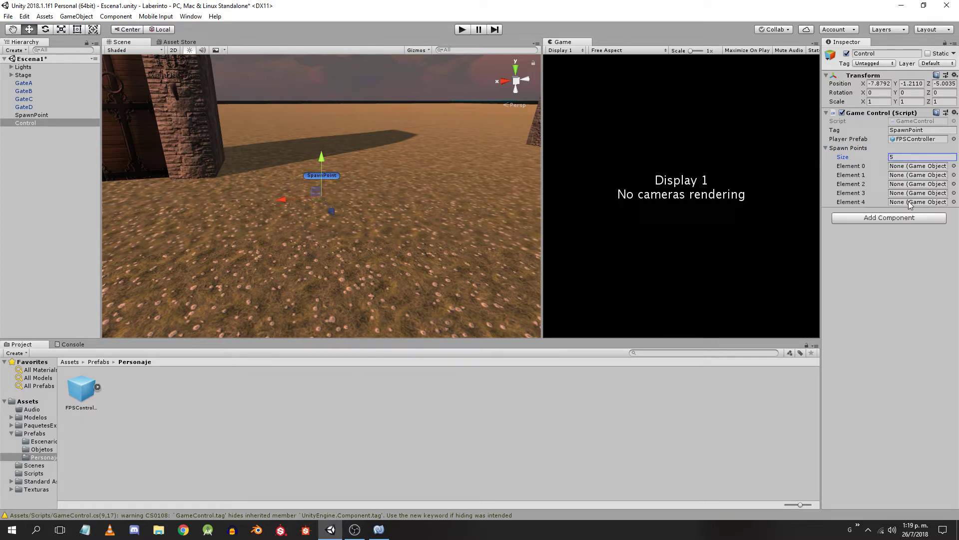
click(906, 158)
text(1)
key(Return)
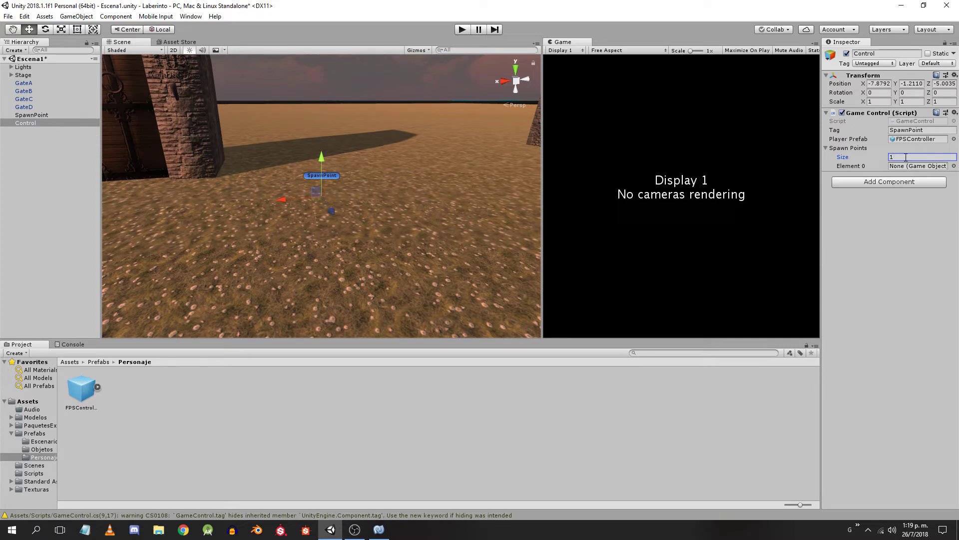
text(0)
key(Return)
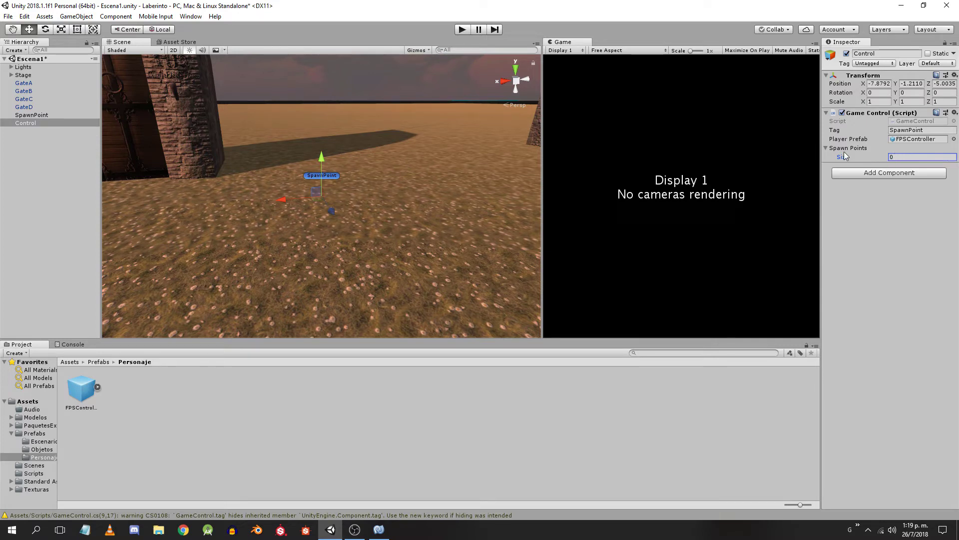
click(379, 529)
Step: Add '[SerializeField] private GameObject selectedSpawnPoint;' below the spawnPoints field
click(331, 209)
key(Return)
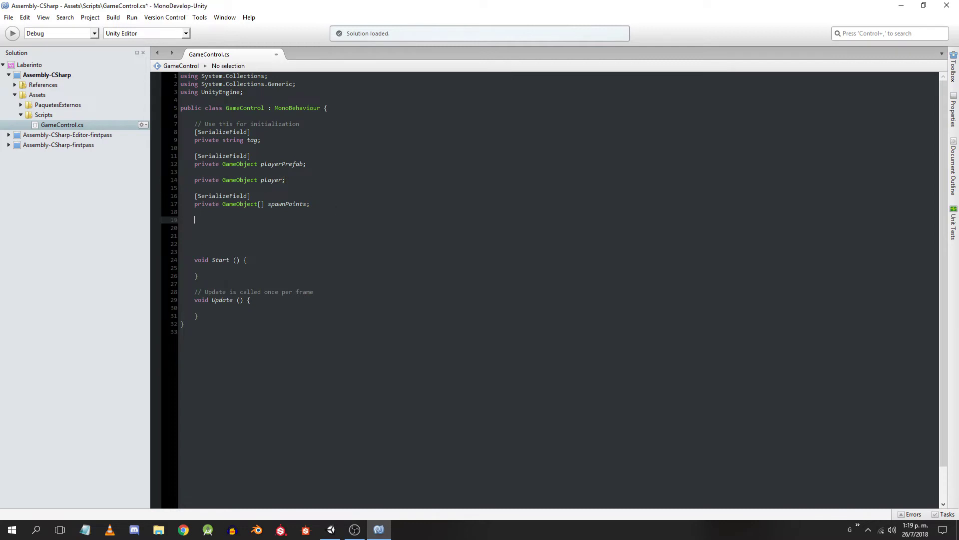
text([SerializeField])
key(Return)
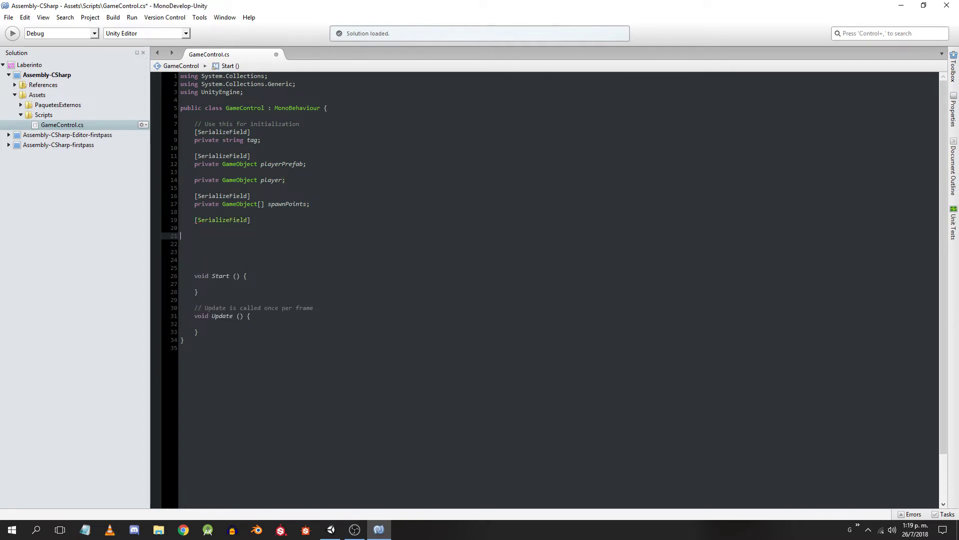
text(private GameObject selectedS)
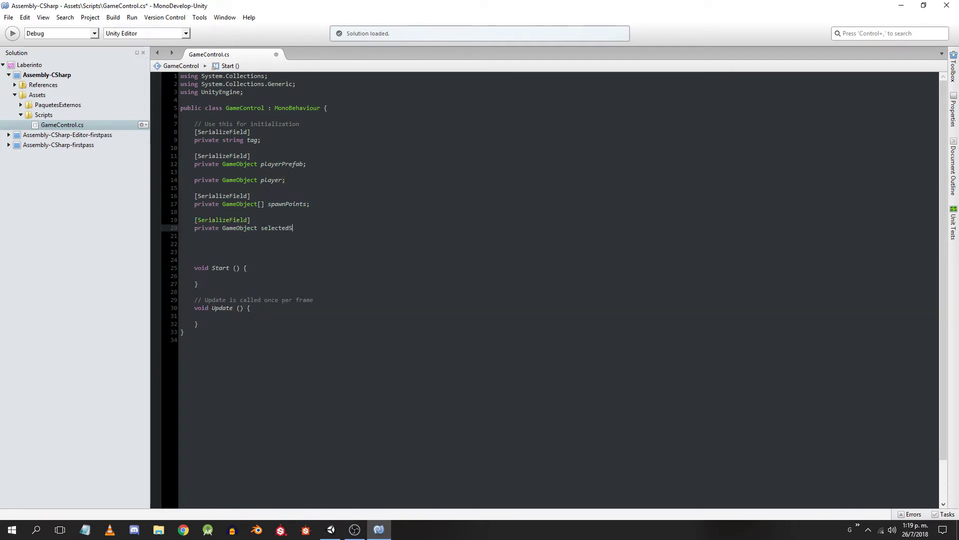
text(pawnPoint;)
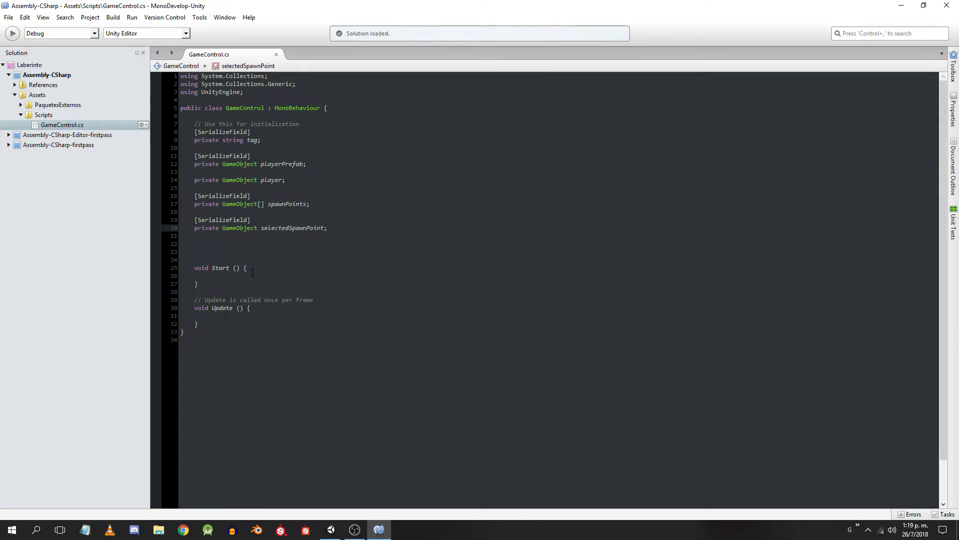
Step: Tidy the blank lines and make room for code inside the Start method
click(232, 259)
key(BackSpace)
key(Delete)
click(233, 260)
key(Return)
key(Return)
key(Return)
key(Return)
key(Return)
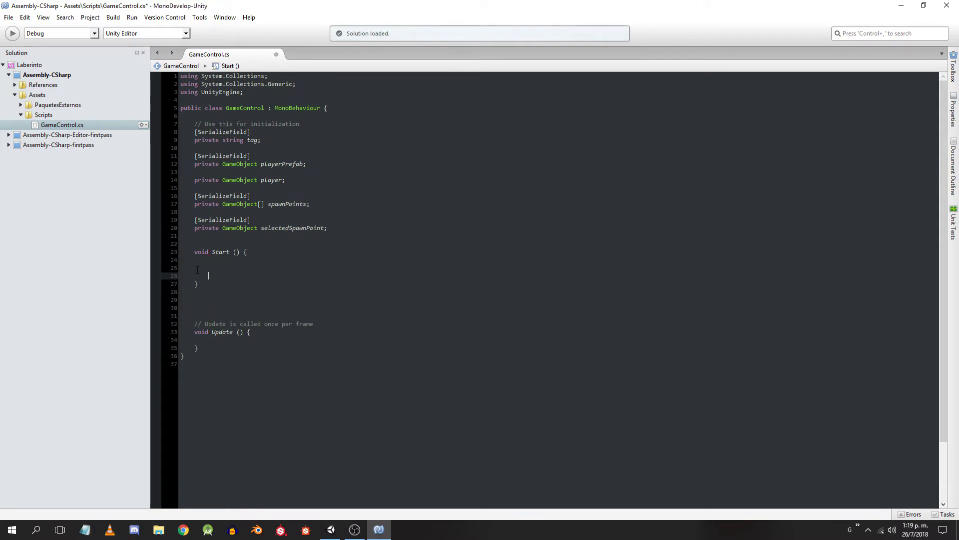
click(352, 269)
Step: Write 'spawnPoints = GameObject.FindGameObjectsWithTag(tag);' in Start
text(spa)
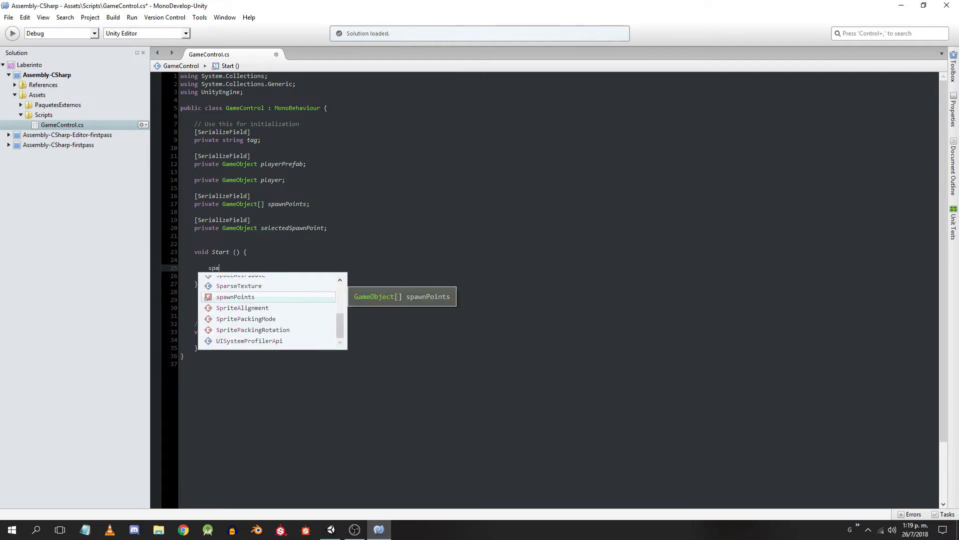
key(Return)
text(=GameObject.Find)
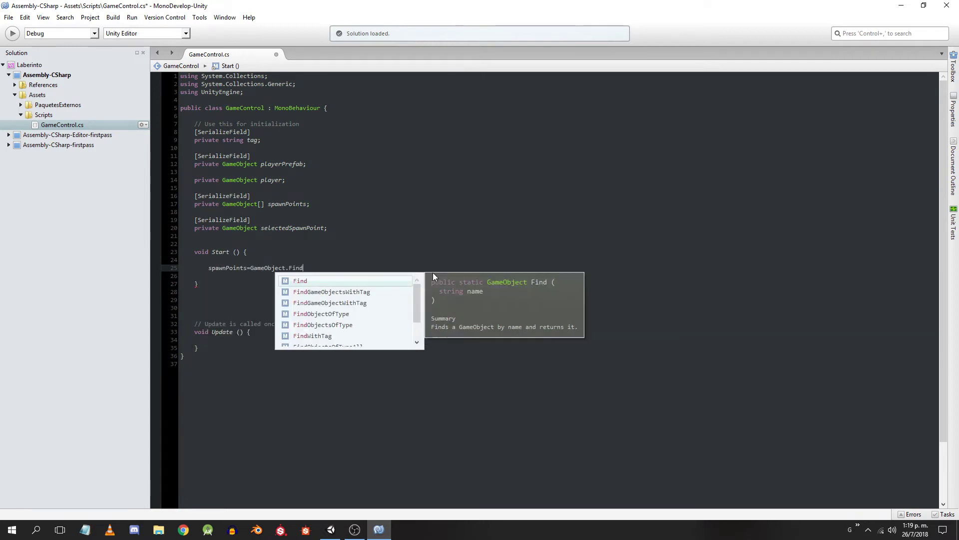
text(Game)
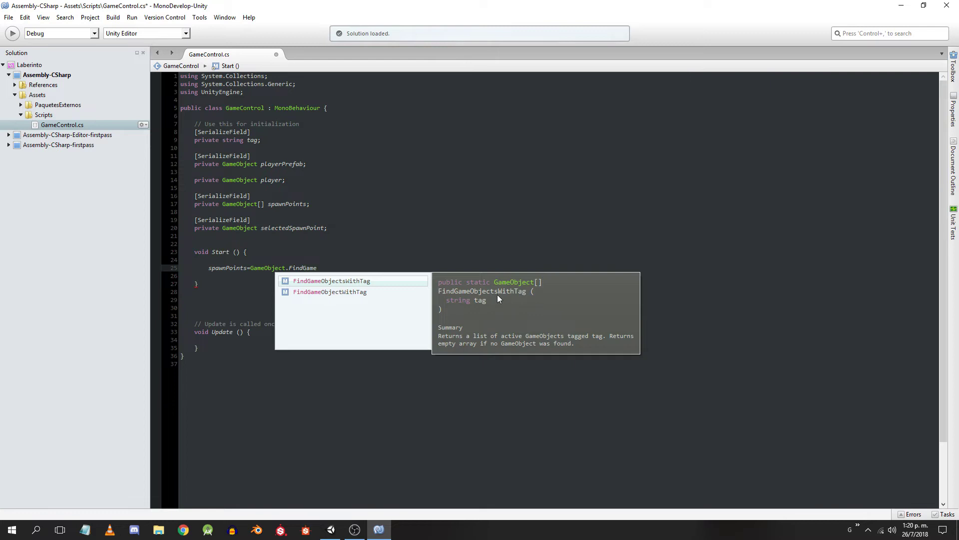
click(354, 284)
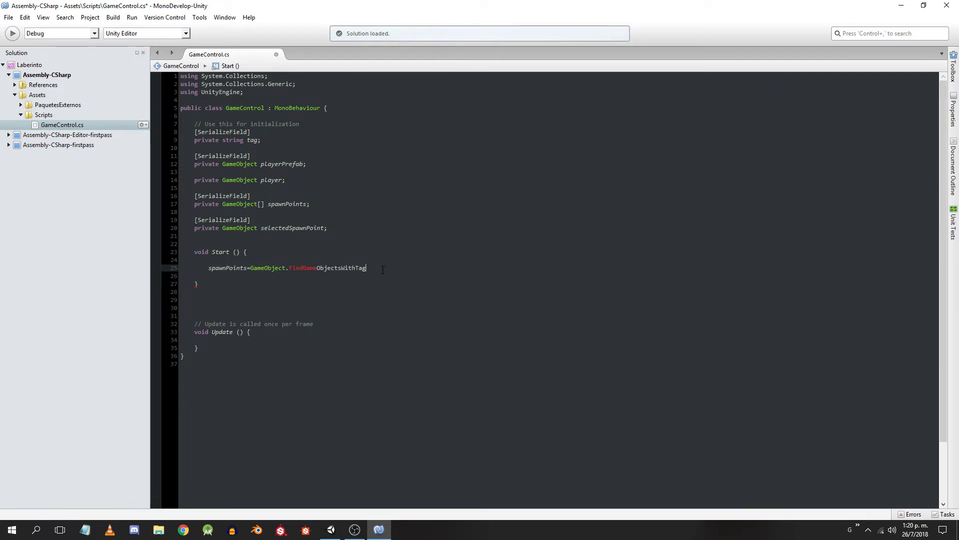
text(())
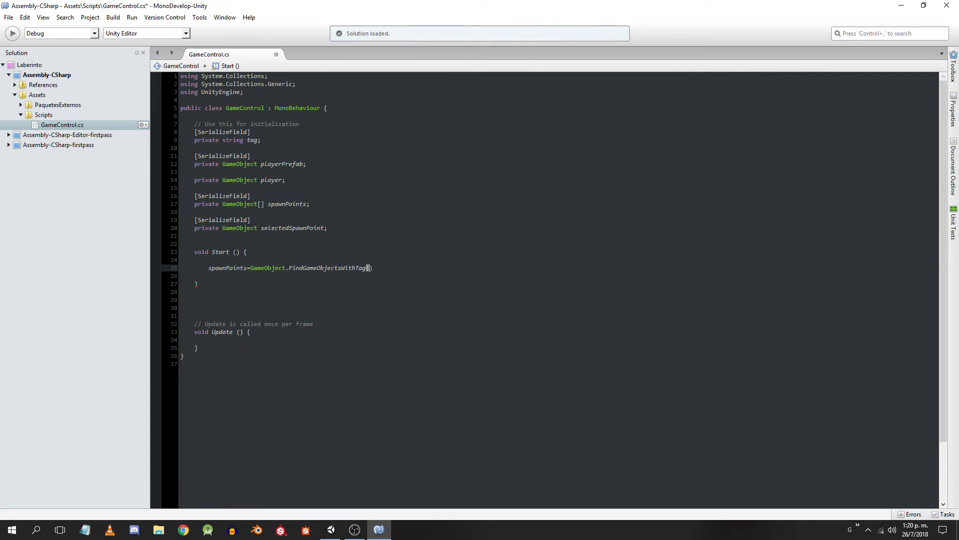
text(tag)
key(Return)
text(;)
click(380, 268)
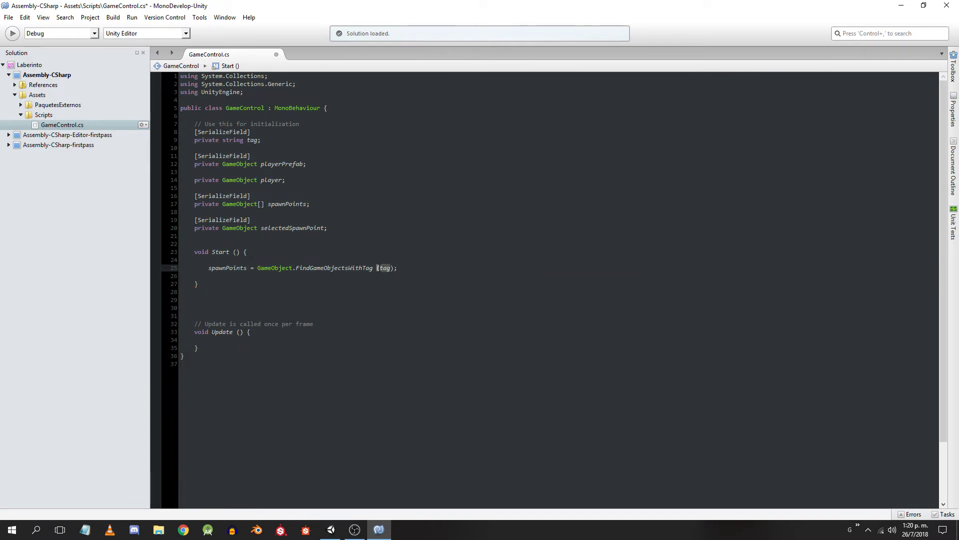
click(254, 141)
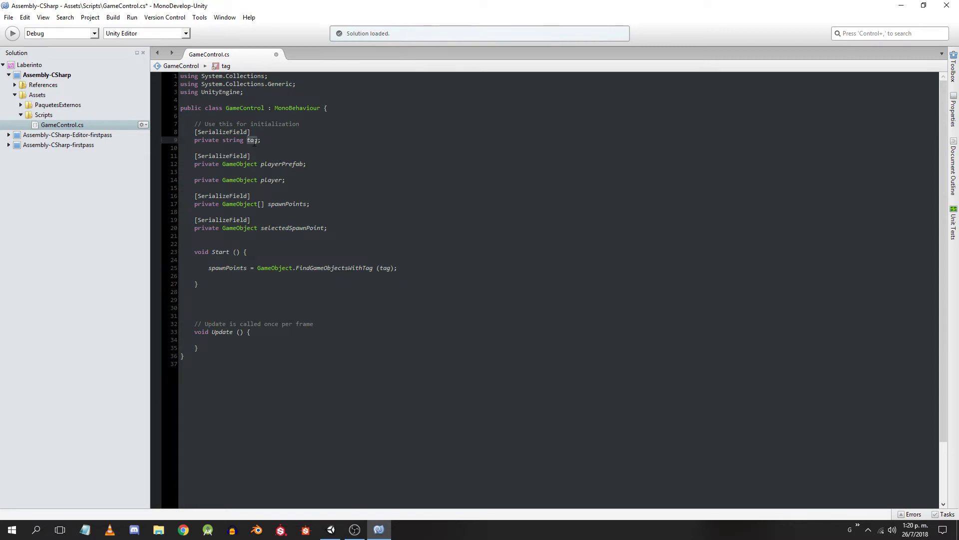
Step: Play the scene and check that Control's Spawn Points Element 0 is SpawnPoint
click(331, 530)
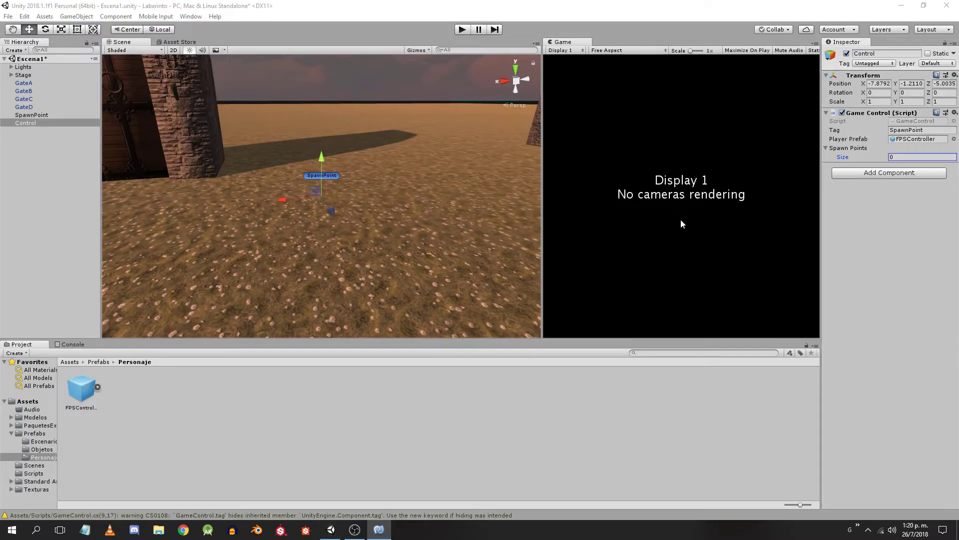
click(906, 129)
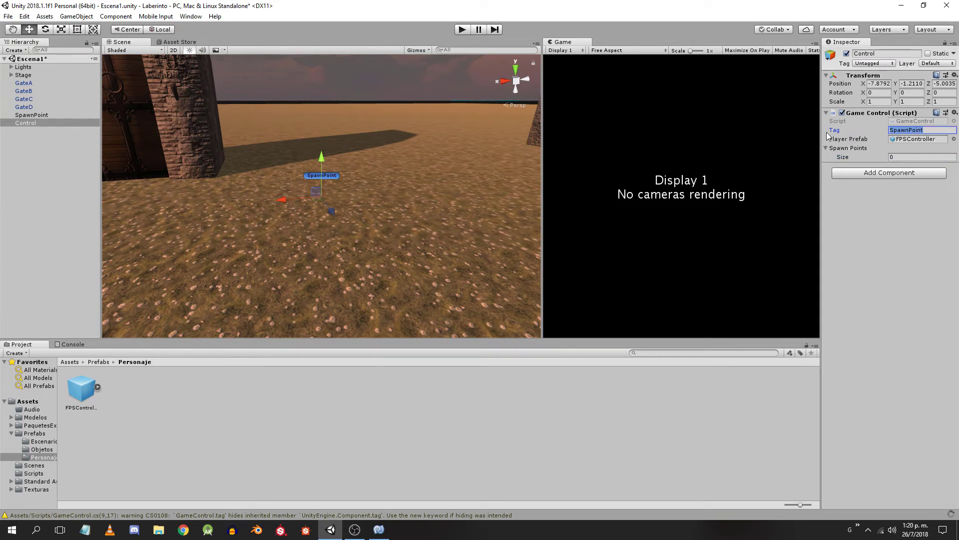
click(463, 29)
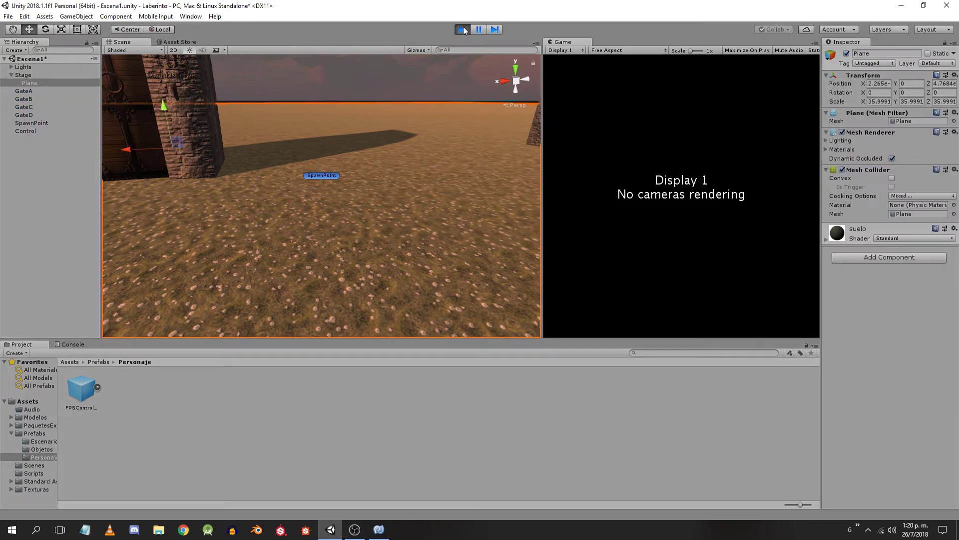
click(34, 131)
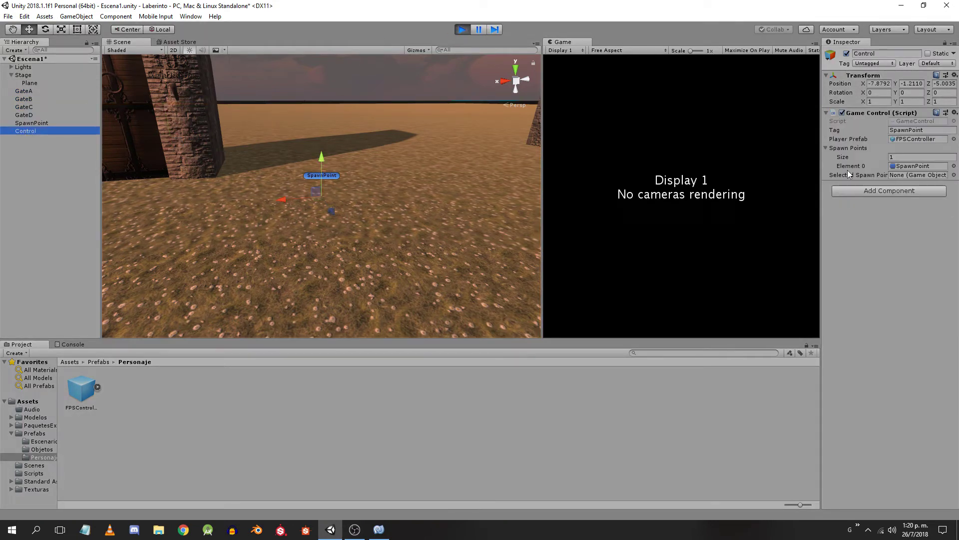
click(925, 166)
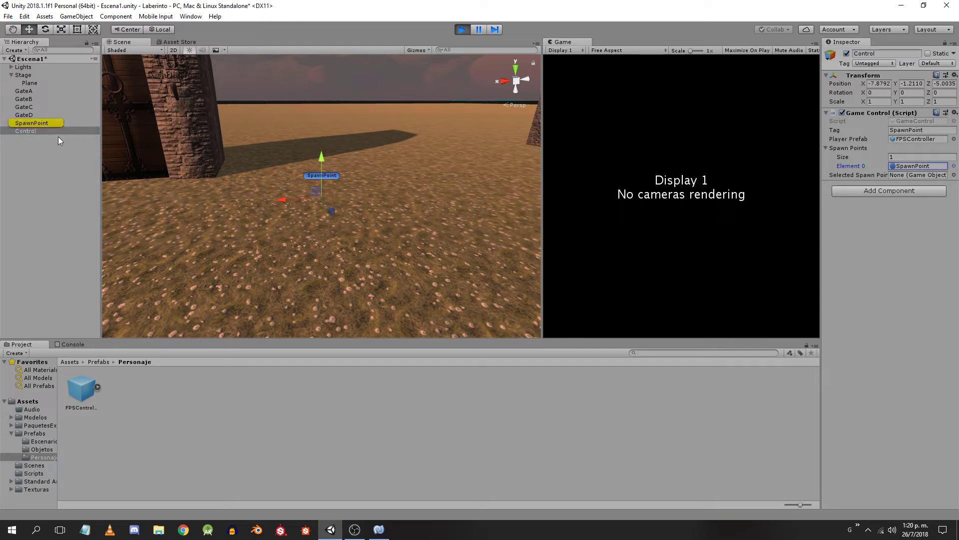
click(38, 124)
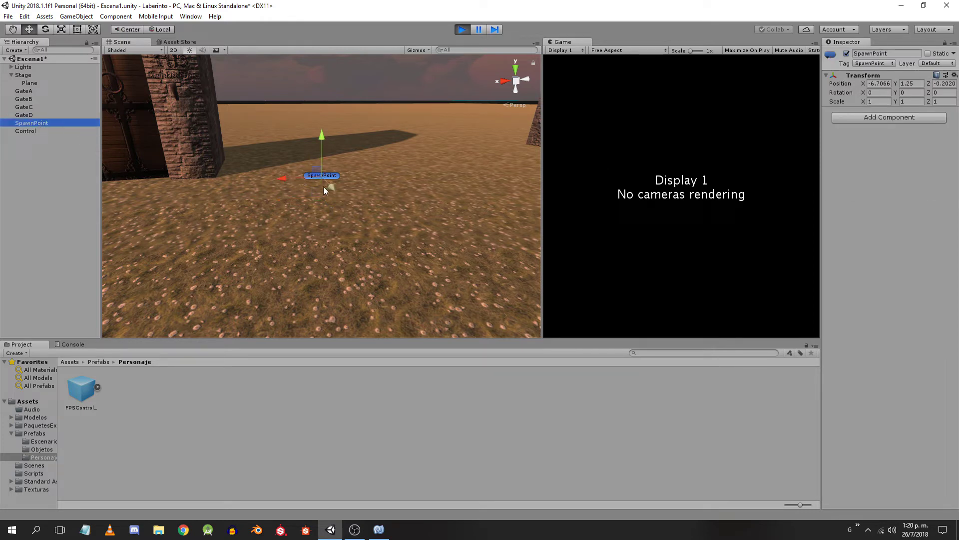
Step: Stop the game and duplicate SpawnPoint, moving each copy to a different spot nearby
click(460, 30)
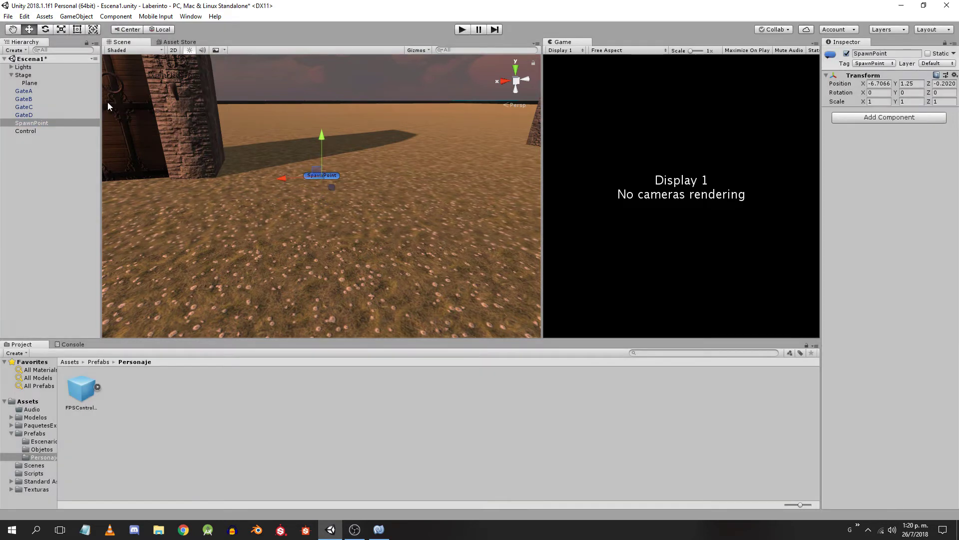
click(38, 124)
key(ctrl+d)
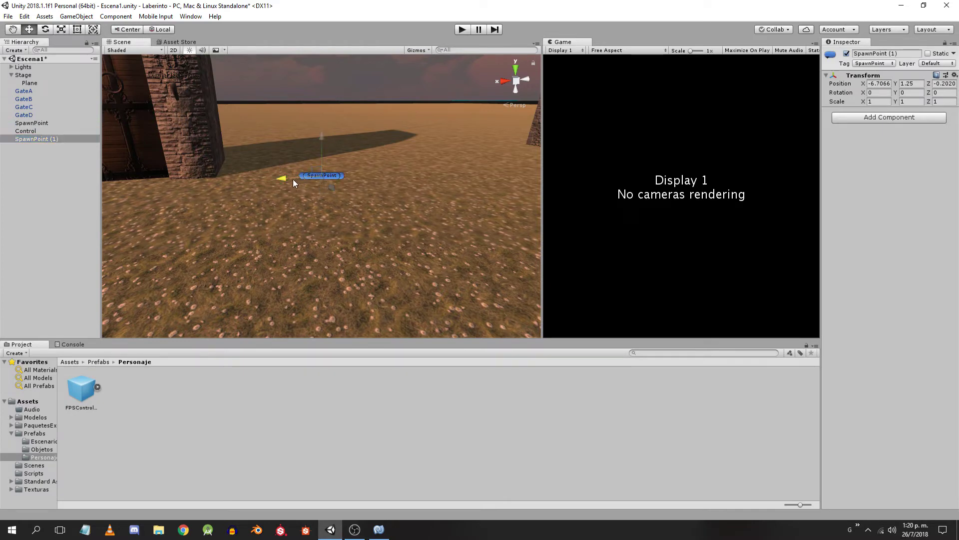
mouse_move(293, 179)
mouse_down()
mouse_move(394, 179)
mouse_move(398, 157)
mouse_move(300, 163)
mouse_up()
key(ctrl+d)
key(ctrl+d)
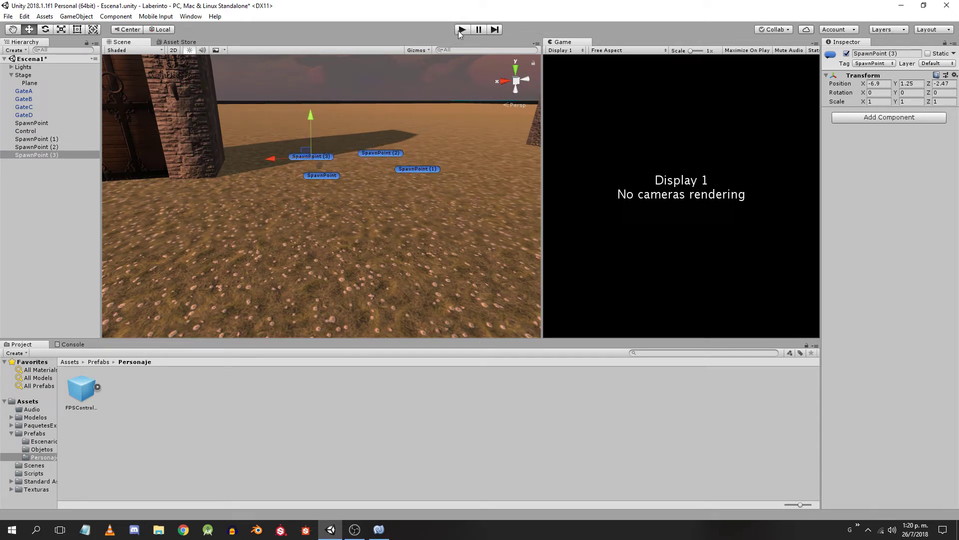
Step: Play with Control selected to confirm Spawn Points Elements 0–3 are filled, then move Control above SpawnPoint
click(68, 131)
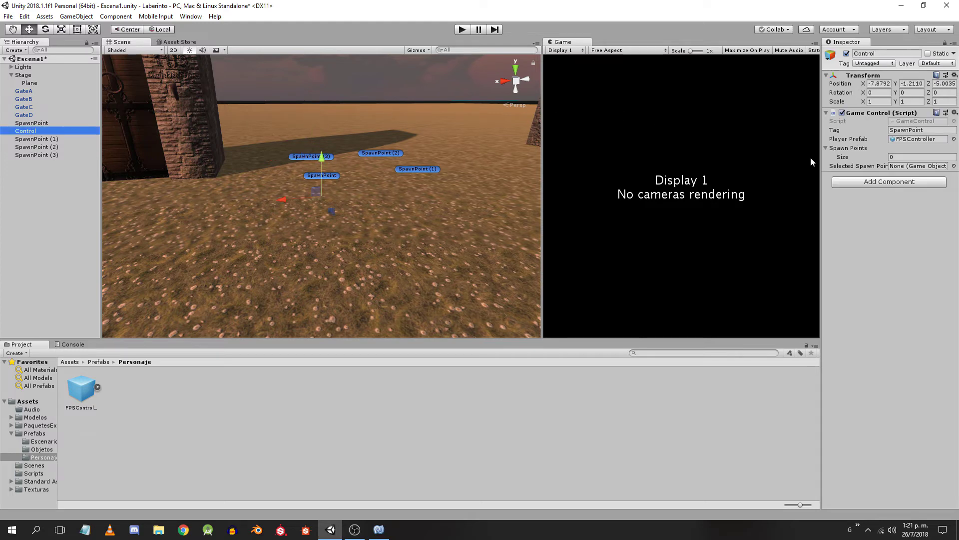
click(462, 30)
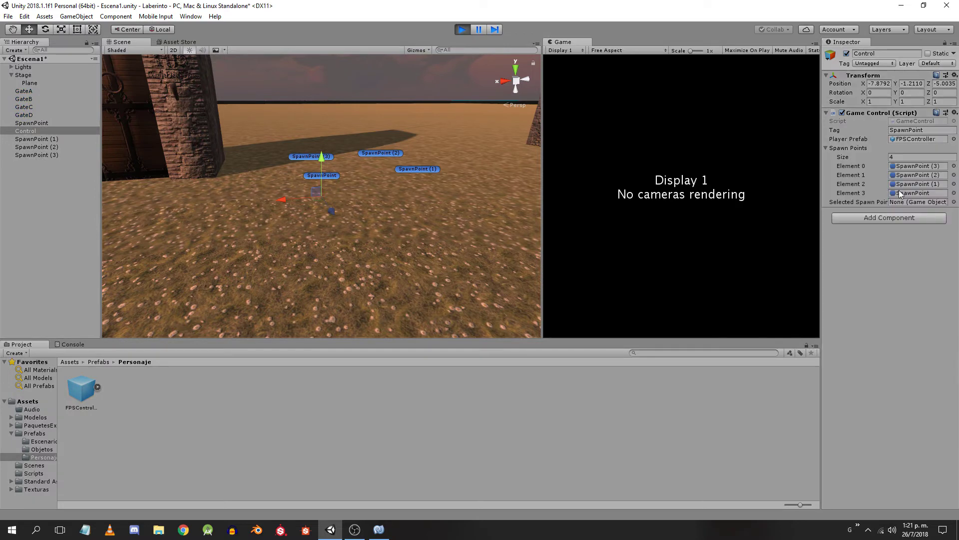
click(902, 193)
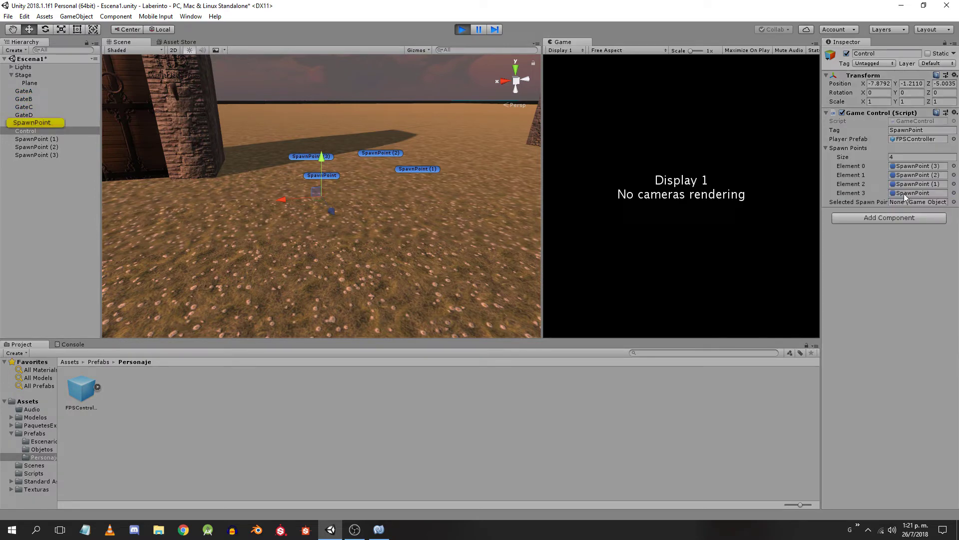
click(908, 184)
click(912, 175)
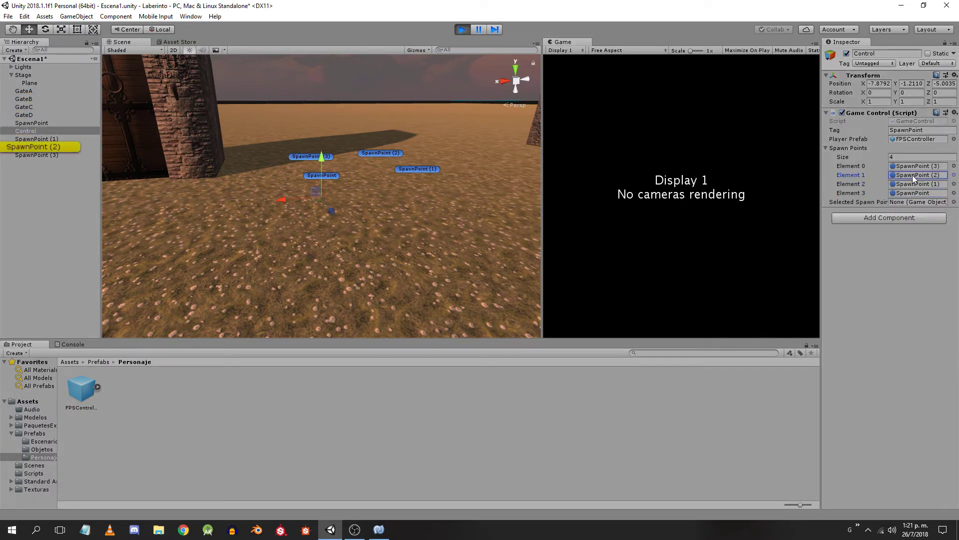
click(913, 166)
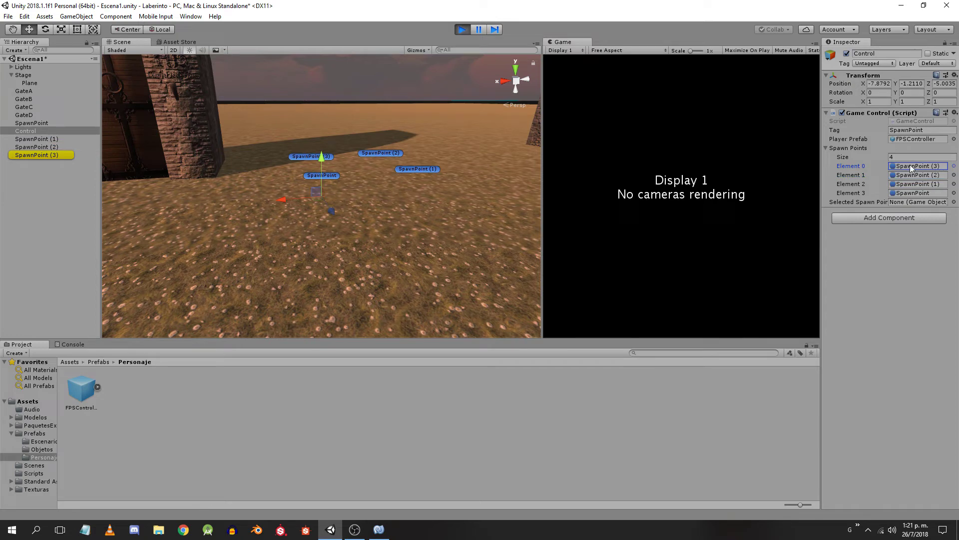
click(464, 29)
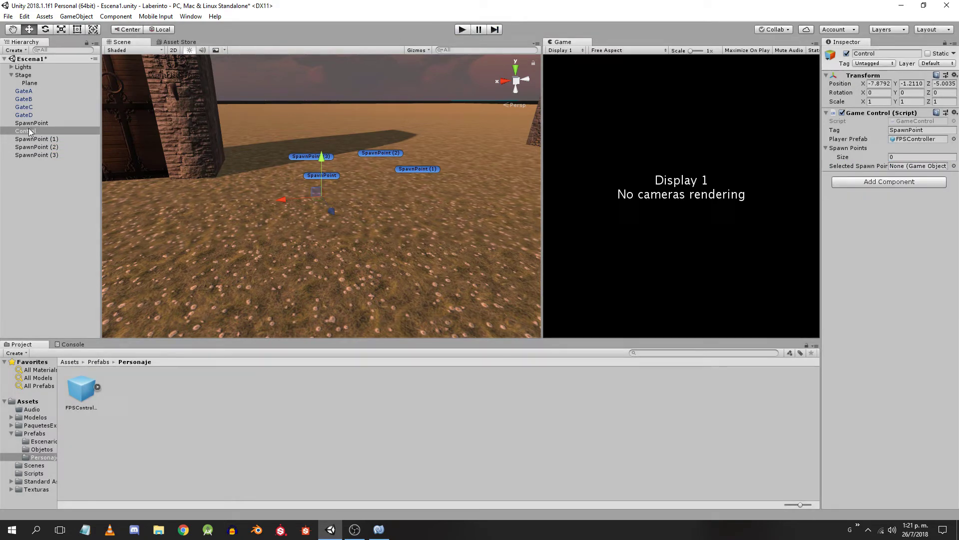
drag(28, 125, 28, 128)
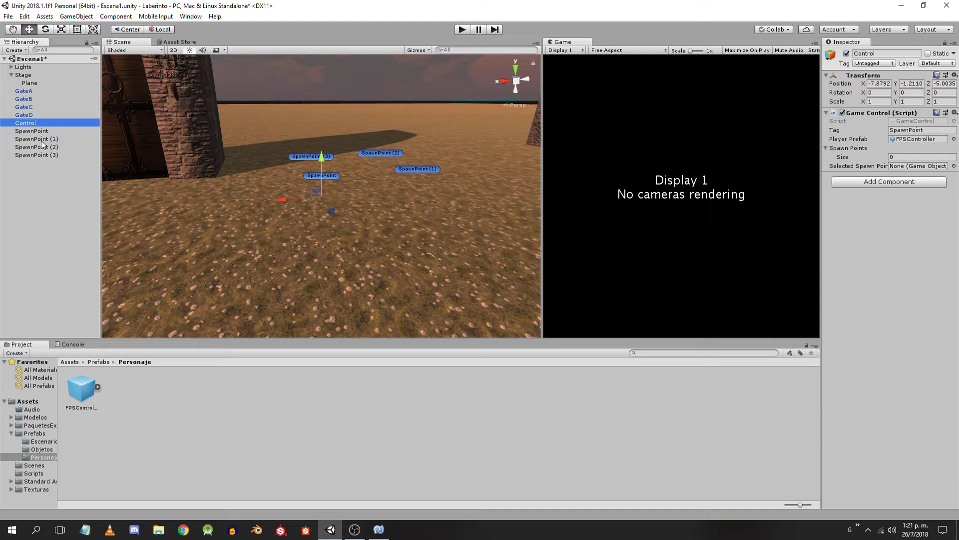
Step: Rename SpawnPoint (1), (2) and (3) to SpawnPointB, SpawnPointC and SpawnPointD
click(56, 139)
double_click(65, 139)
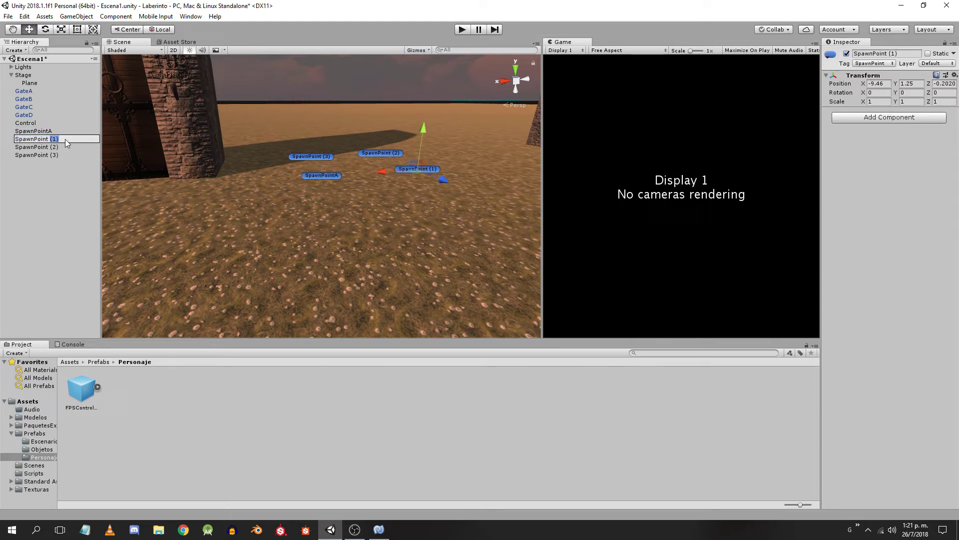
text(B)
key(Return)
click(58, 148)
double_click(64, 147)
text(C)
key(Return)
double_click(49, 154)
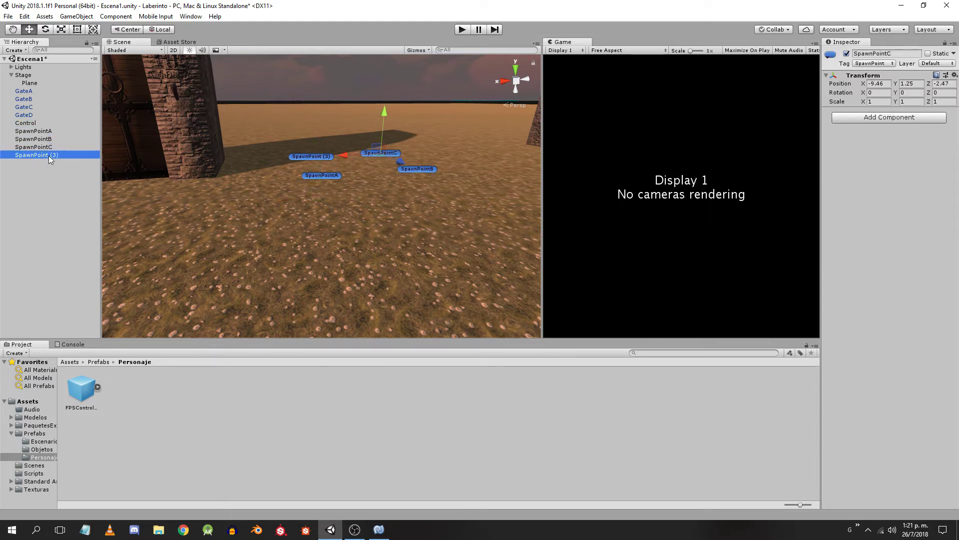
text(D)
key(Return)
Step: Spread SpawnPointA through SpawnPointD across the map in top view, then return to GameControl
click(33, 131)
scroll(250, 200, down, 3)
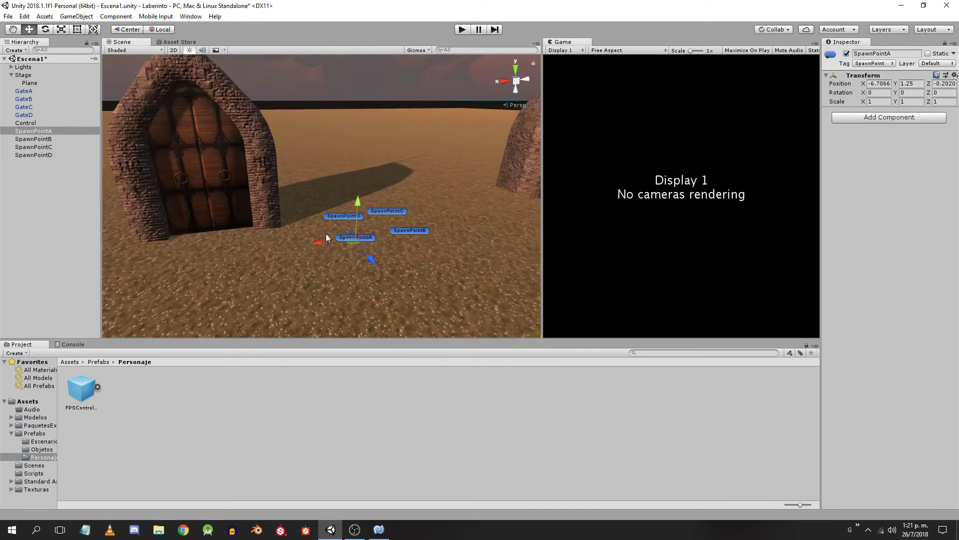
drag(332, 248, 192, 259)
scroll(343, 250, up, 3)
click(54, 136)
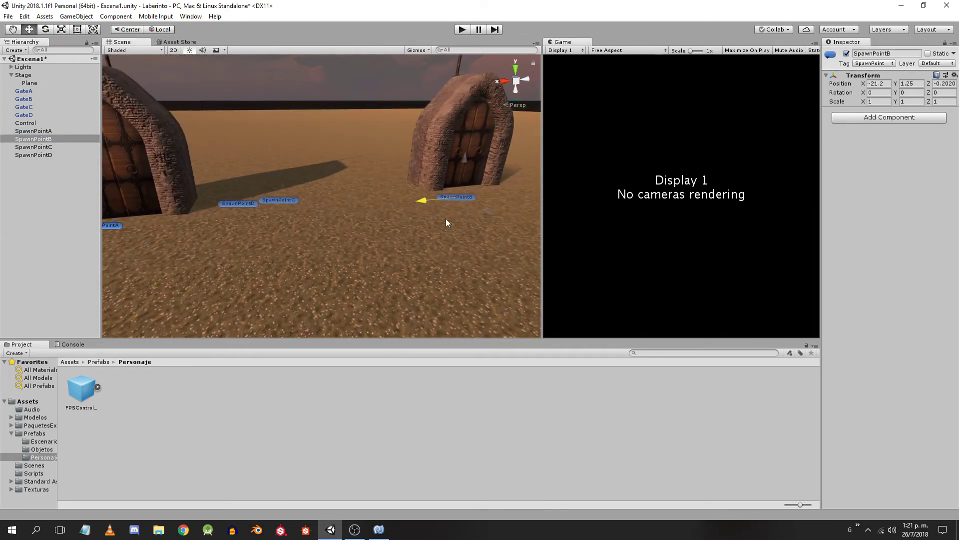
click(516, 68)
click(41, 147)
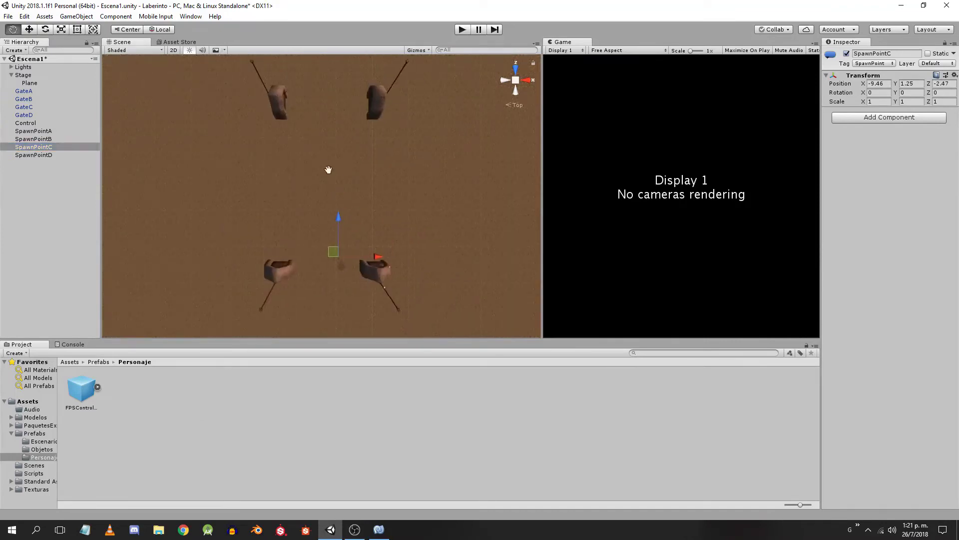
click(337, 250)
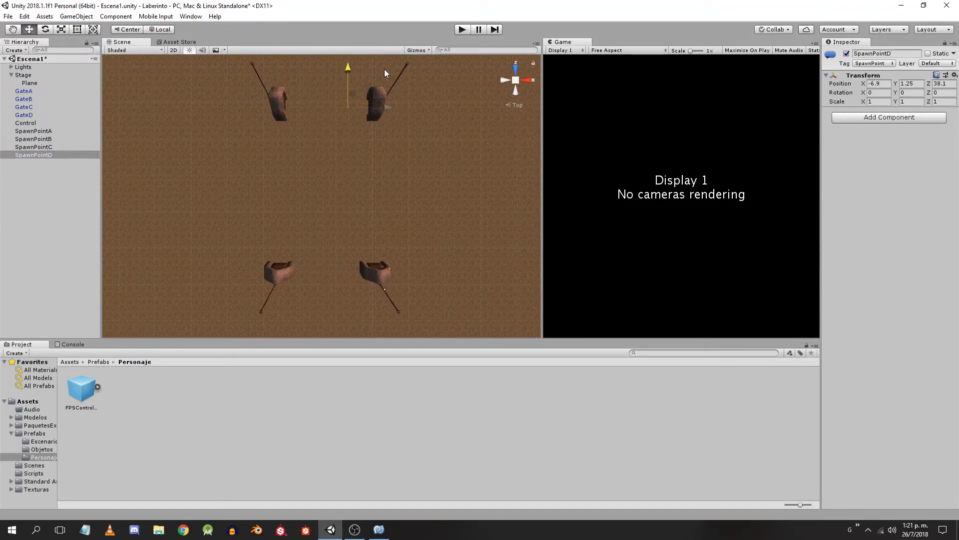
mouse_move(337, 250)
mouse_down()
mouse_move(301, 100)
mouse_move(325, 170)
mouse_up()
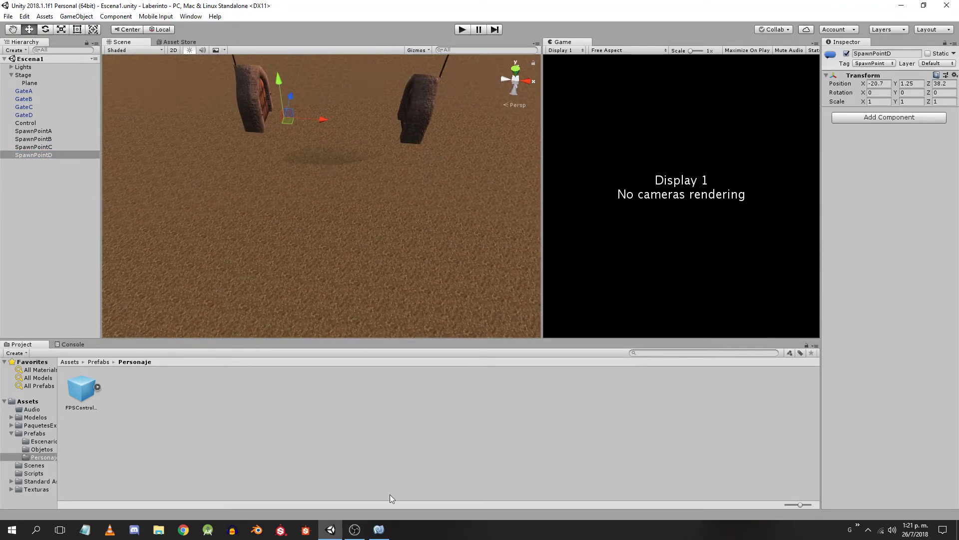
click(379, 529)
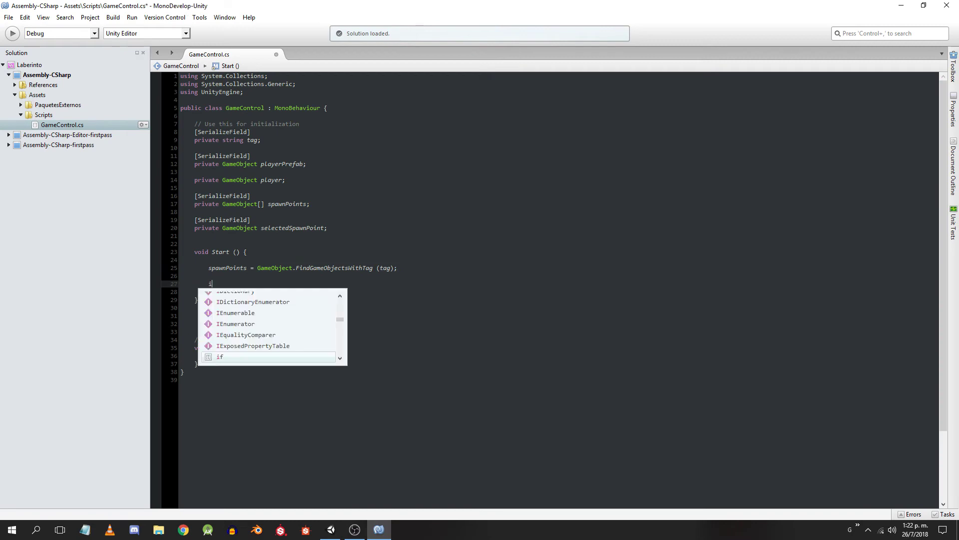
Step: In Start, add int rand = Random.Range(0, spawnPoints.Length); and selectedSpawnPoint = spawnPoints[rand]; then save
text(int rand )
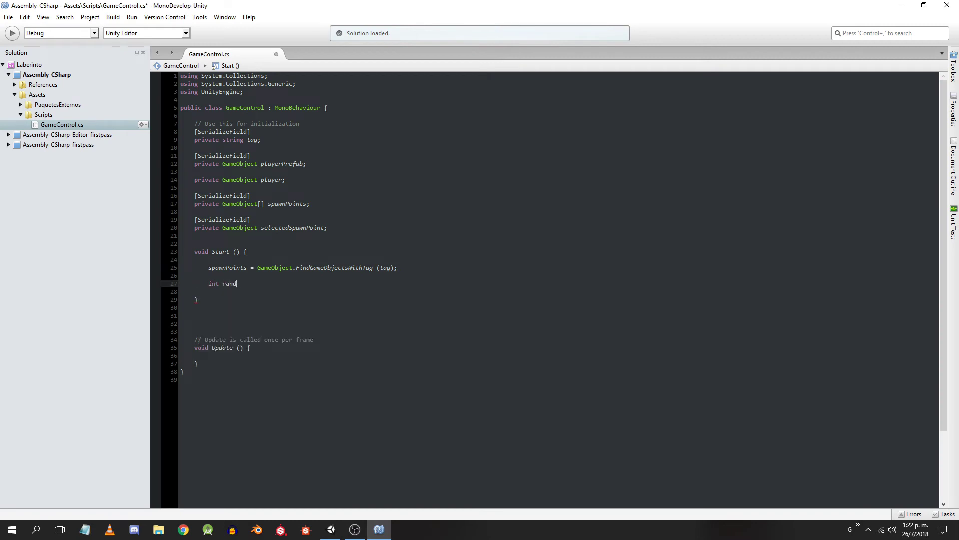
text(= Random.Range ()
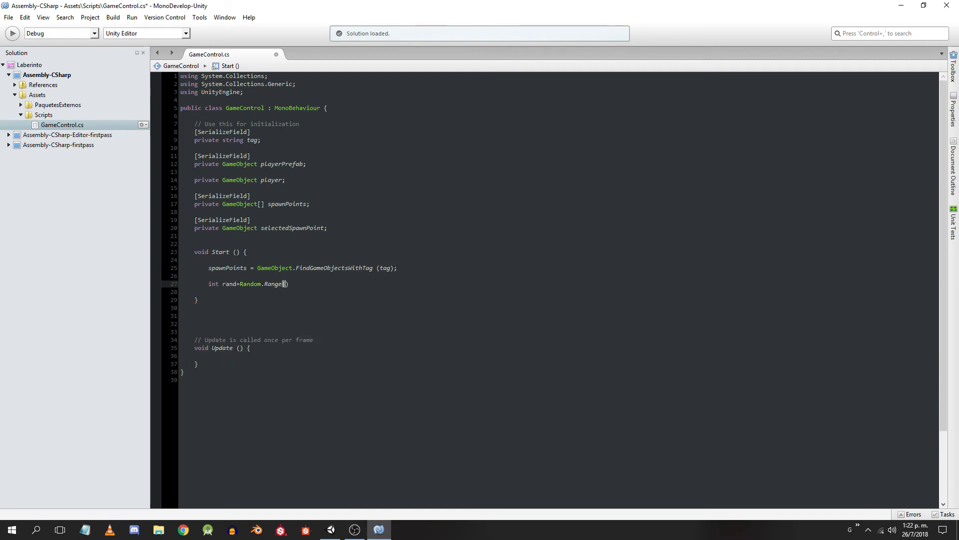
text(0, )
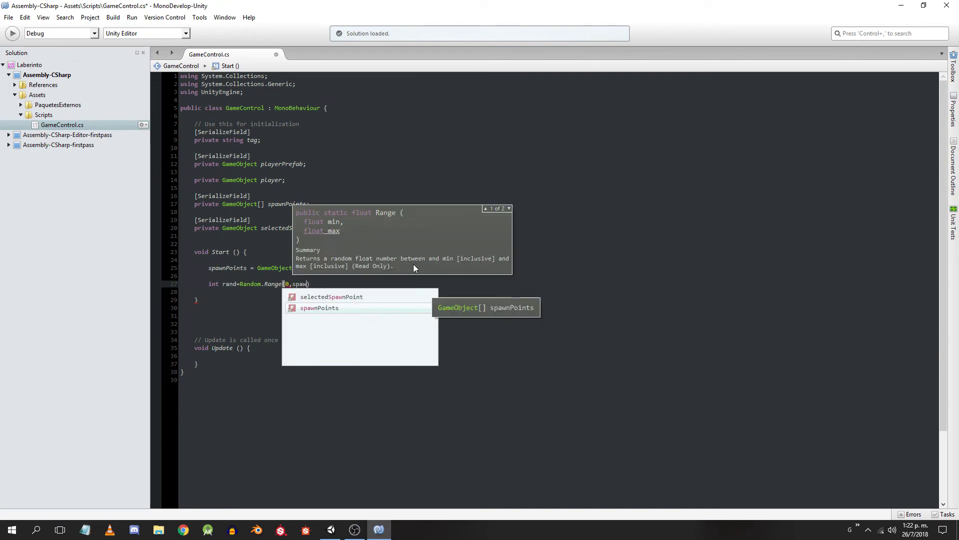
text(spawnPoints.Length);)
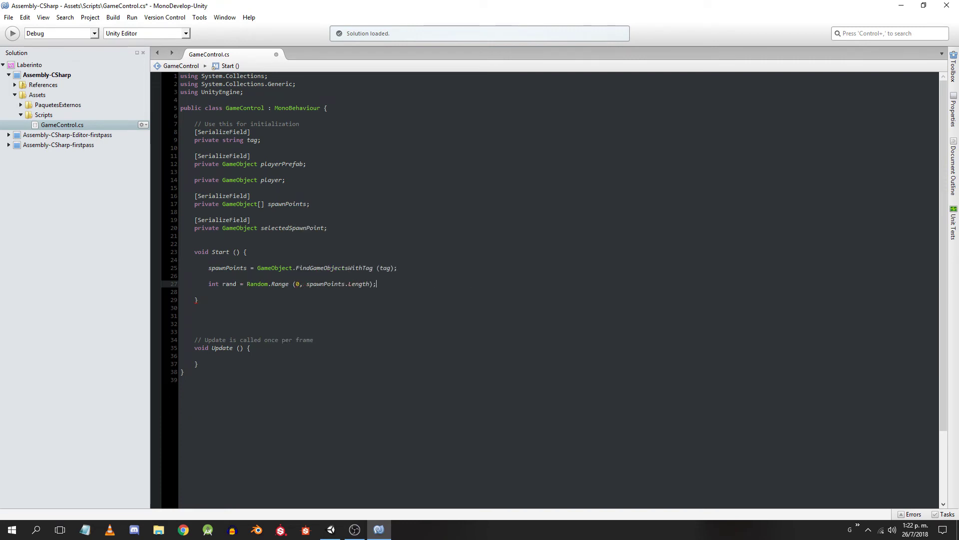
key(Return)
key(Return)
text(sel)
key(Return)
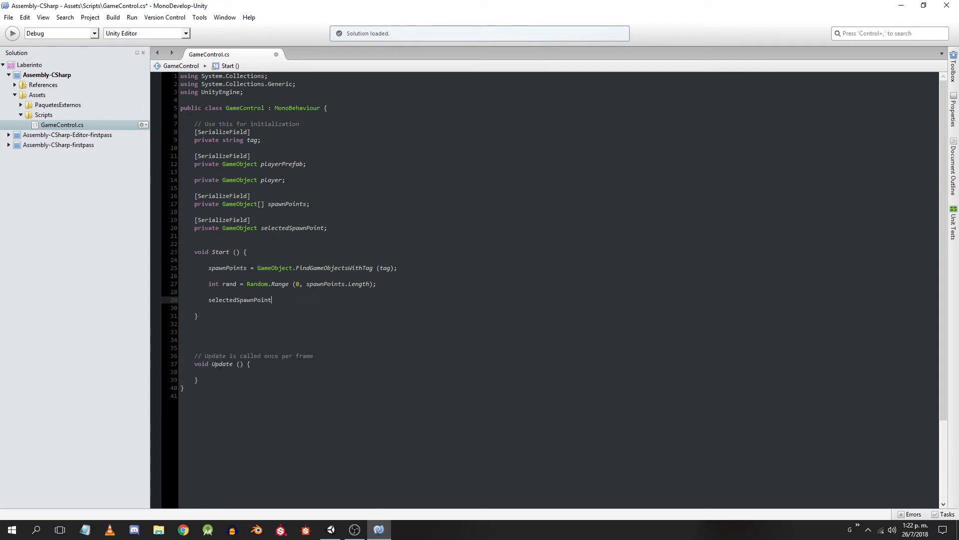
text( = sp)
key(Return)
text([)
text(rand];)
key(ctrl+s)
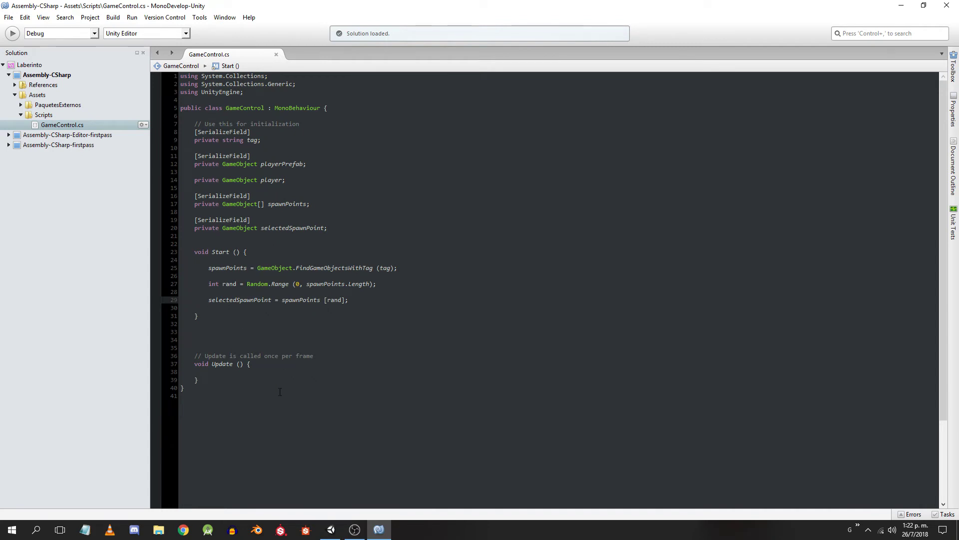
click(331, 529)
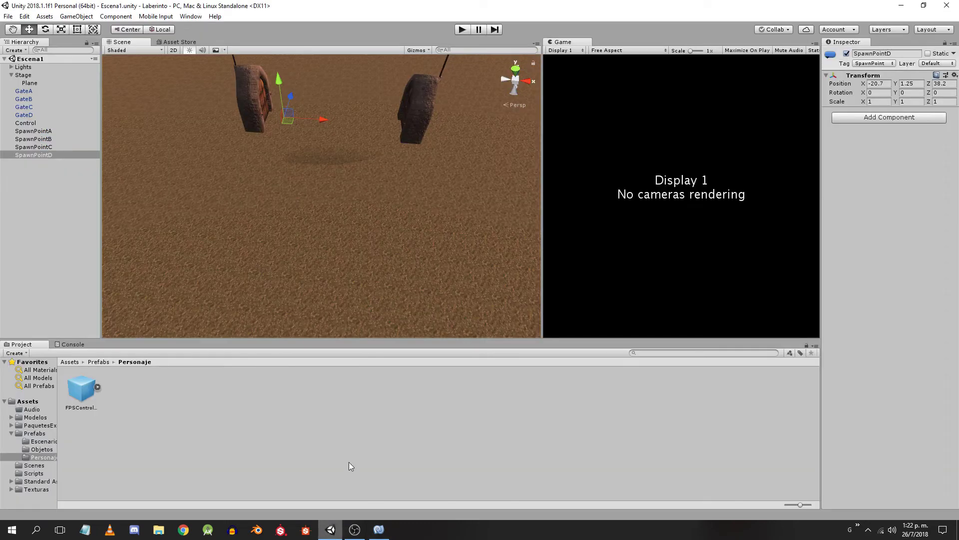
Step: With Control selected and the map viewed from above, play once and see SpawnPointD selected
click(31, 124)
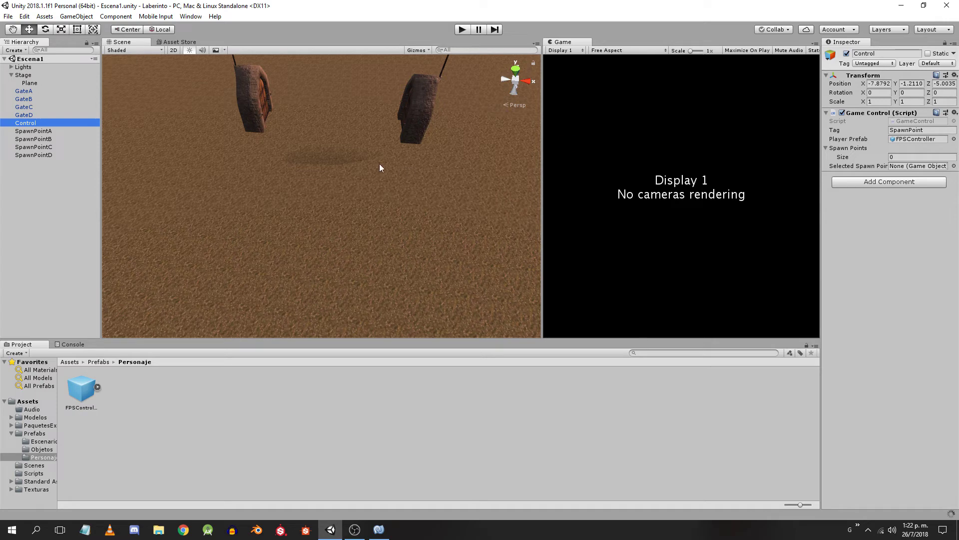
right_drag(340, 122, 362, 148)
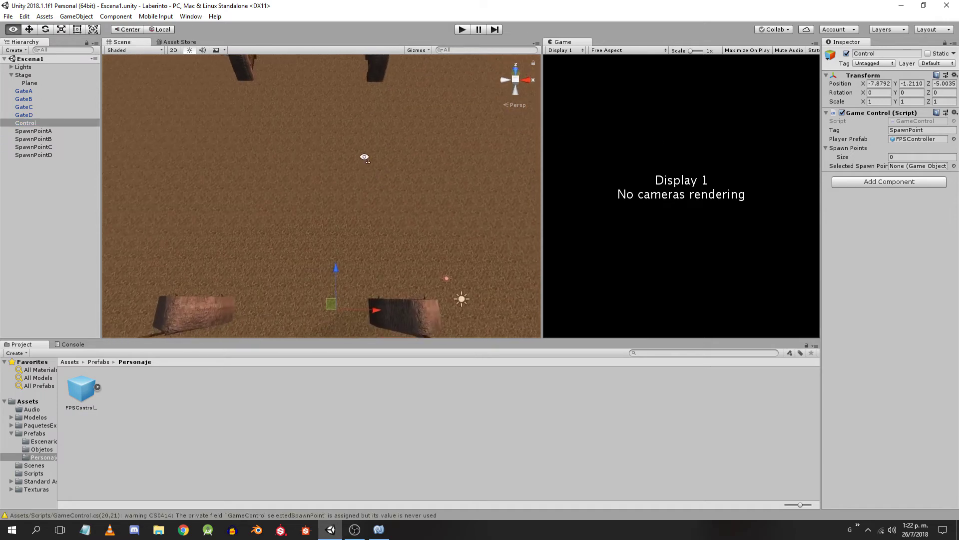
middle_drag(362, 150, 373, 161)
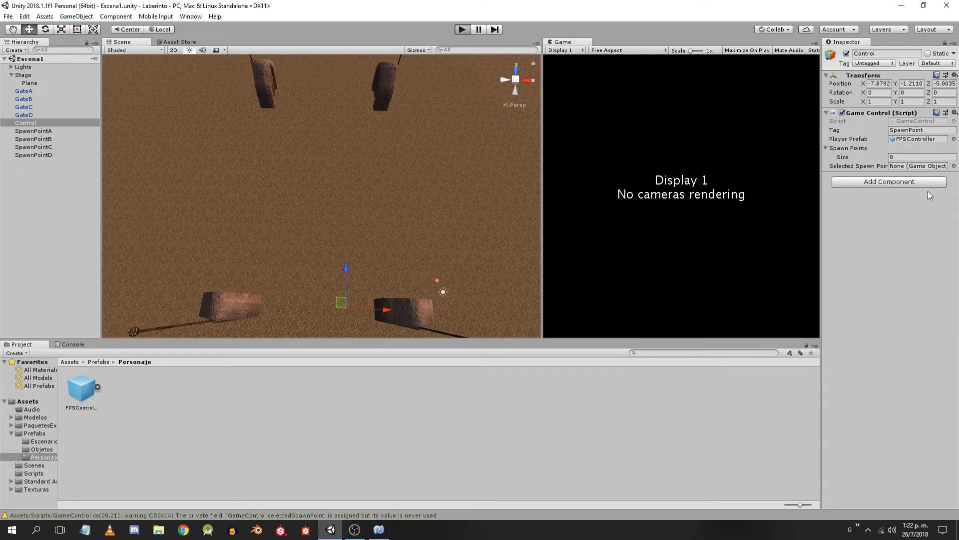
key(ctrl+p)
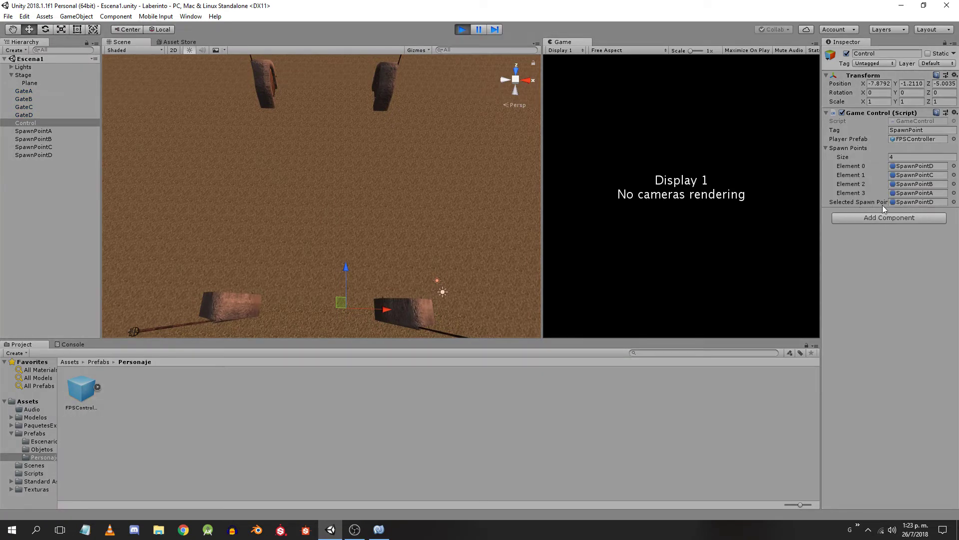
click(934, 201)
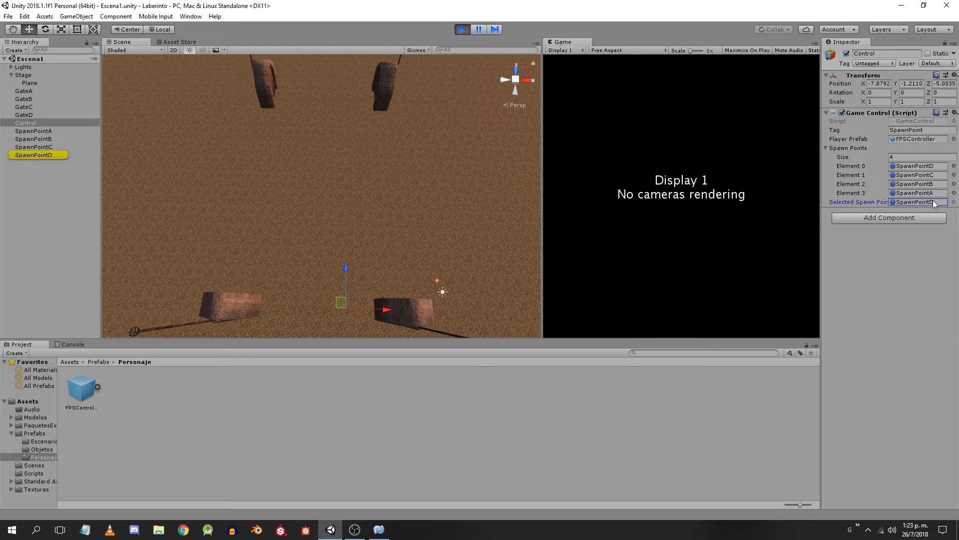
click(465, 30)
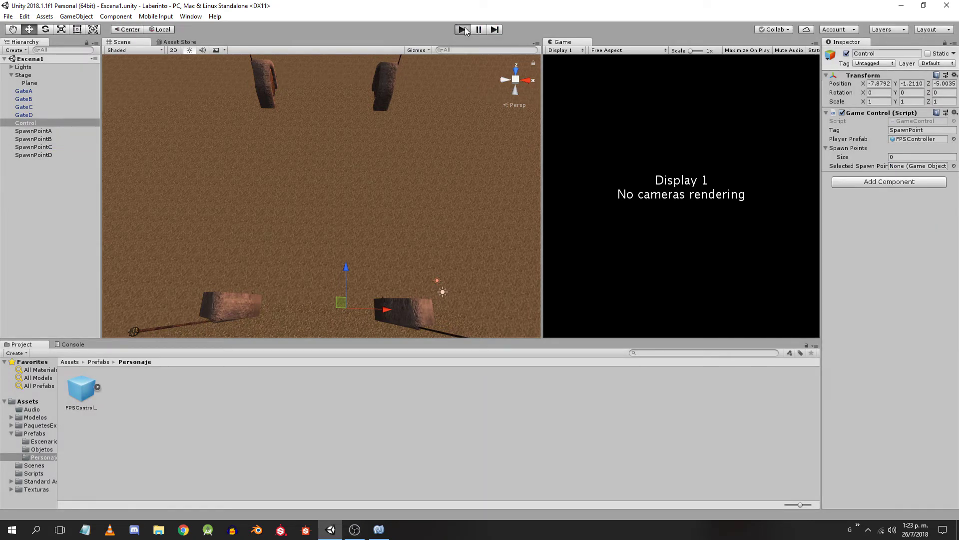
Step: Replay the scene and confirm SpawnPointB is selected this time, then stop
click(463, 29)
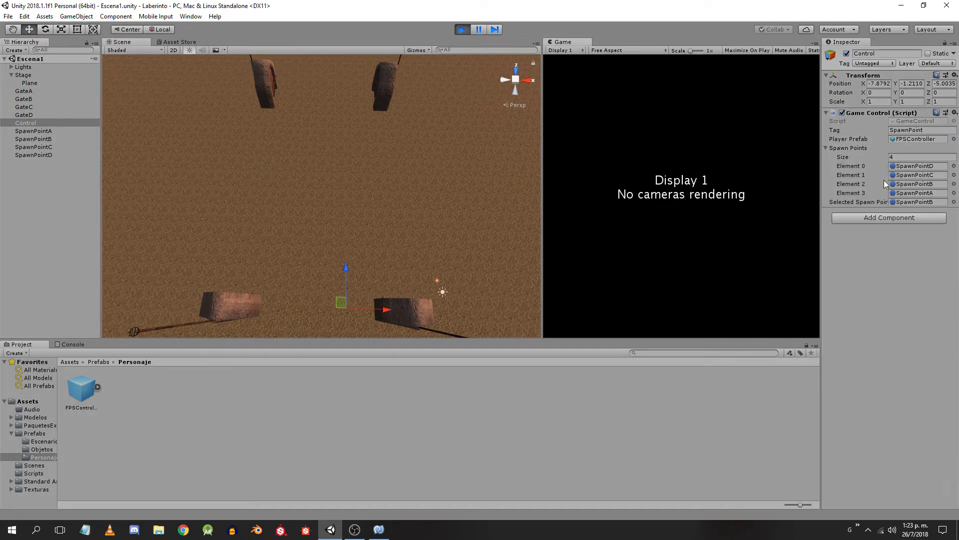
click(935, 202)
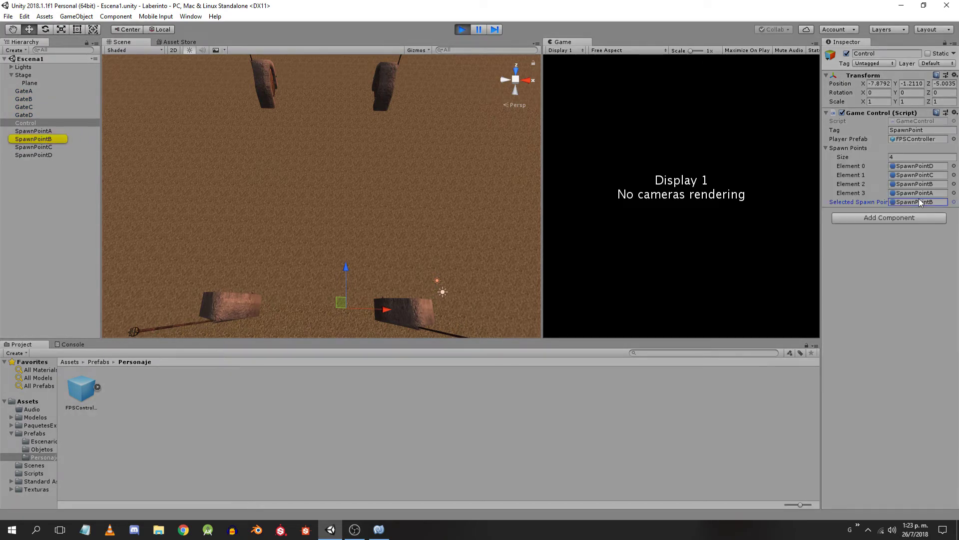
click(463, 30)
Step: Add player = Instantiate(playerPrefab, selectedSpawnPoint.transform.position, selectedSpawnPoint.transform.localRotation); to Start and save
click(379, 529)
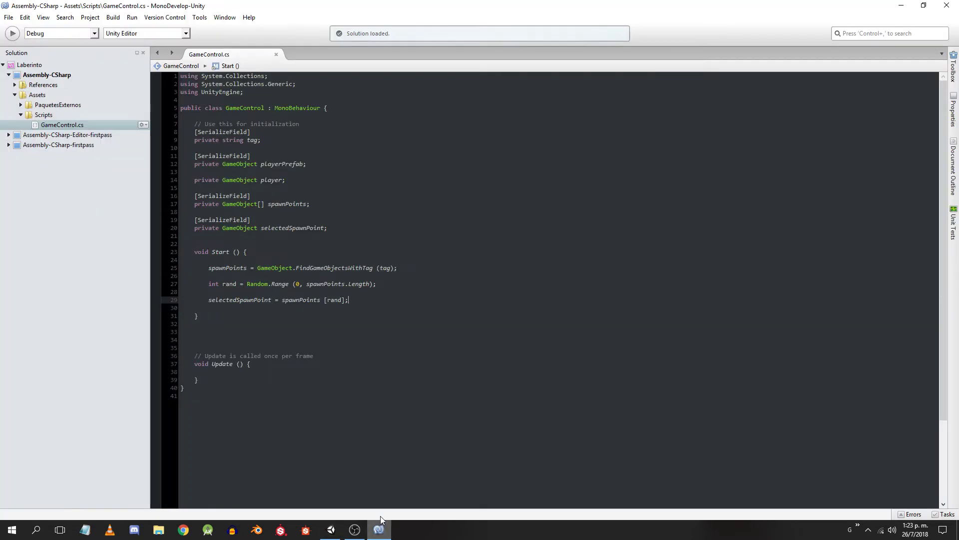
key(Return)
key(Return)
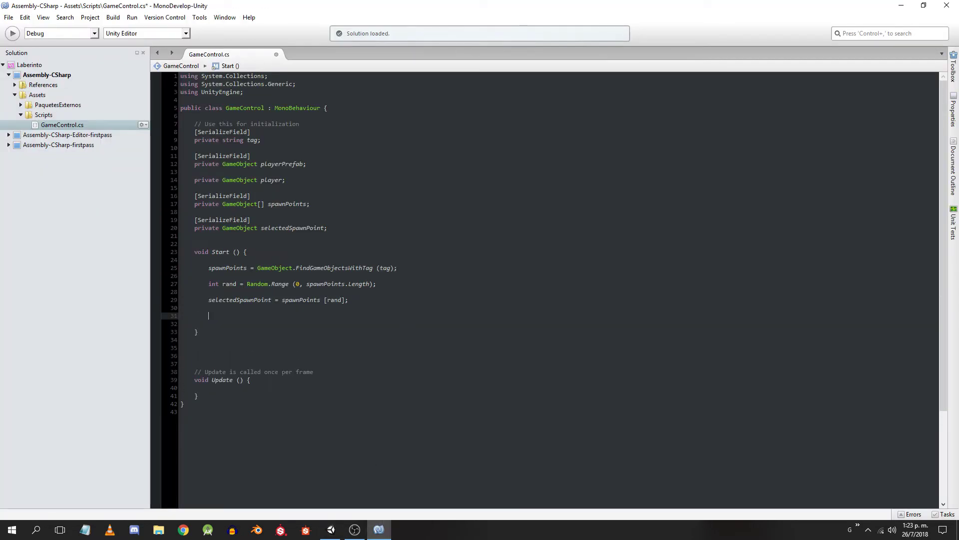
text(player)
text(=Instantiate()
text(playerPrefab)
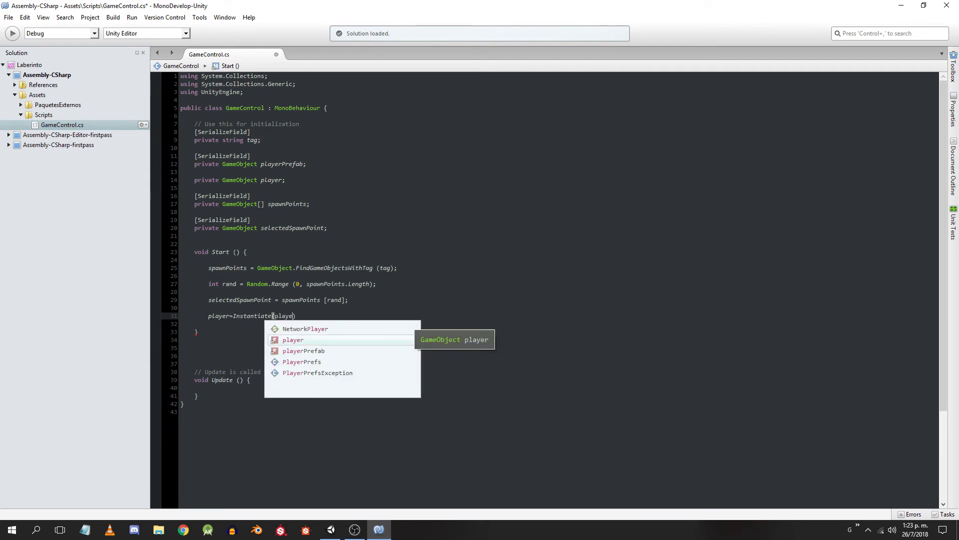
text(,selectedSpawnPoint.)
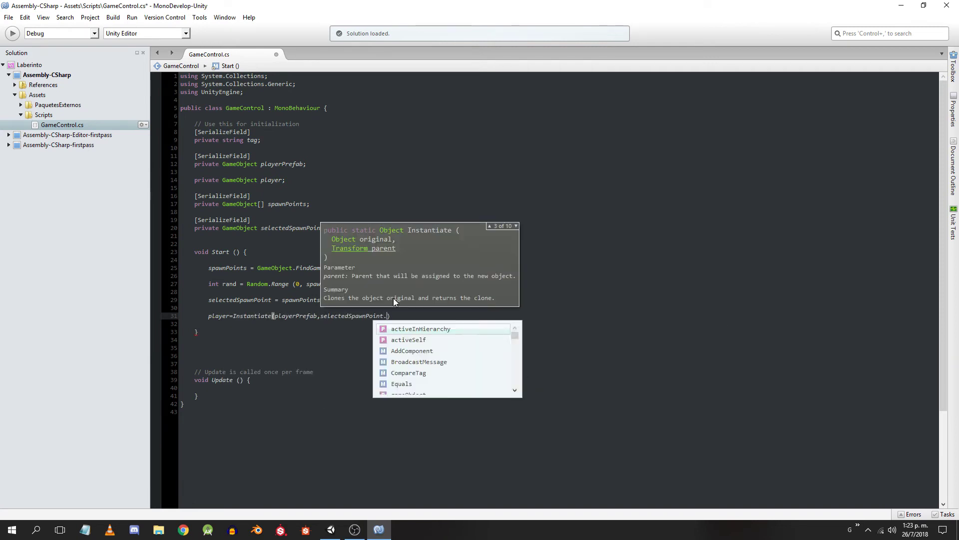
text(transform.position,sele)
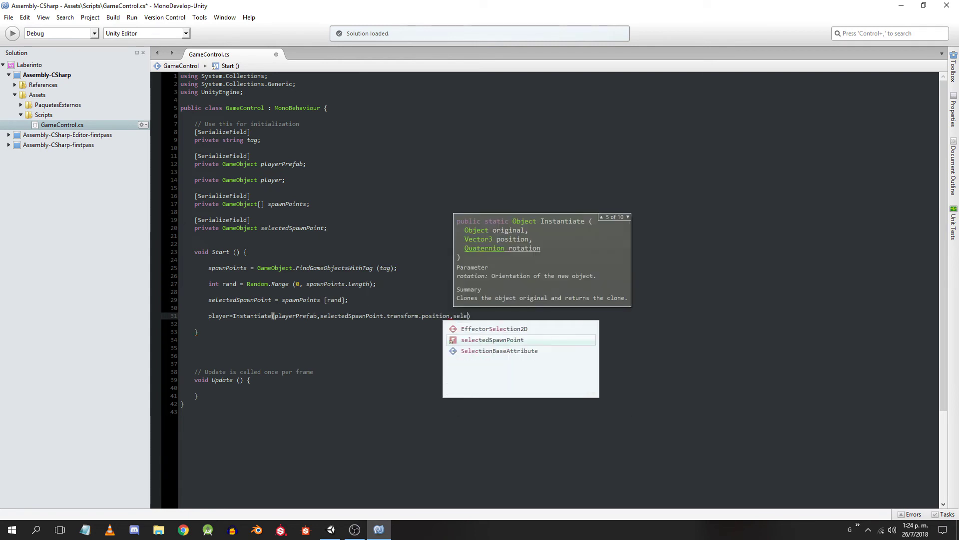
text(ctedSpawnPoint.transform.ro)
key(Up)
key(Return)
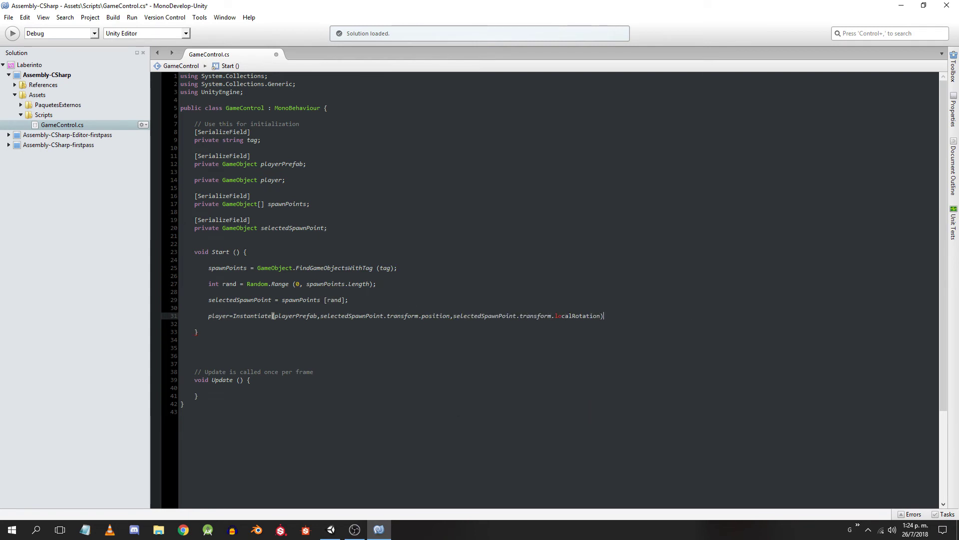
text();)
key(ctrl+s)
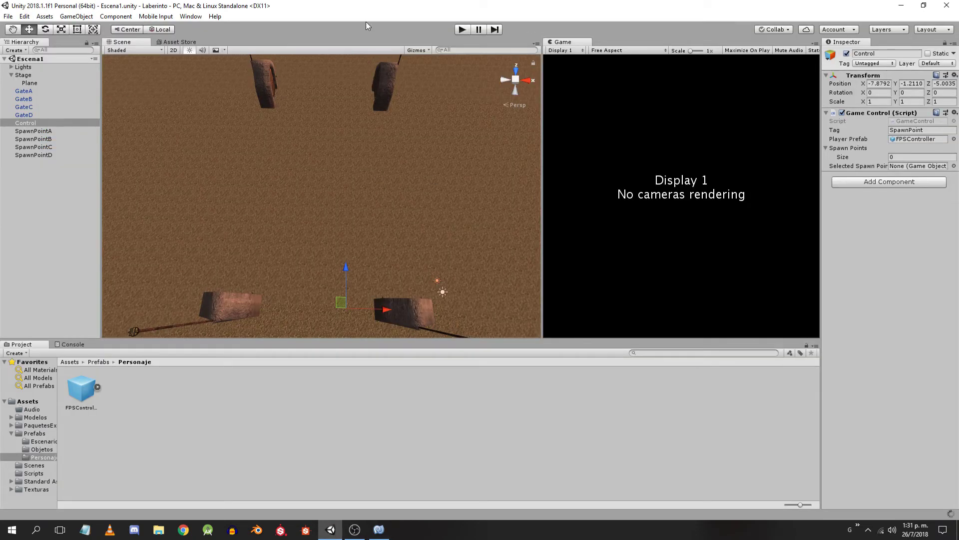
Step: Play and stop the scene four times, checking the player spawns at a random point each run
click(463, 31)
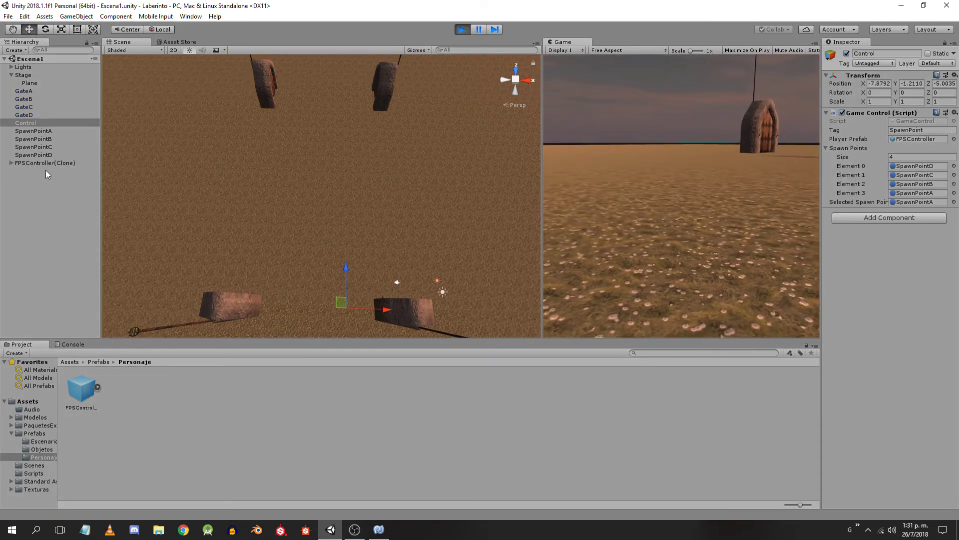
click(459, 31)
click(461, 30)
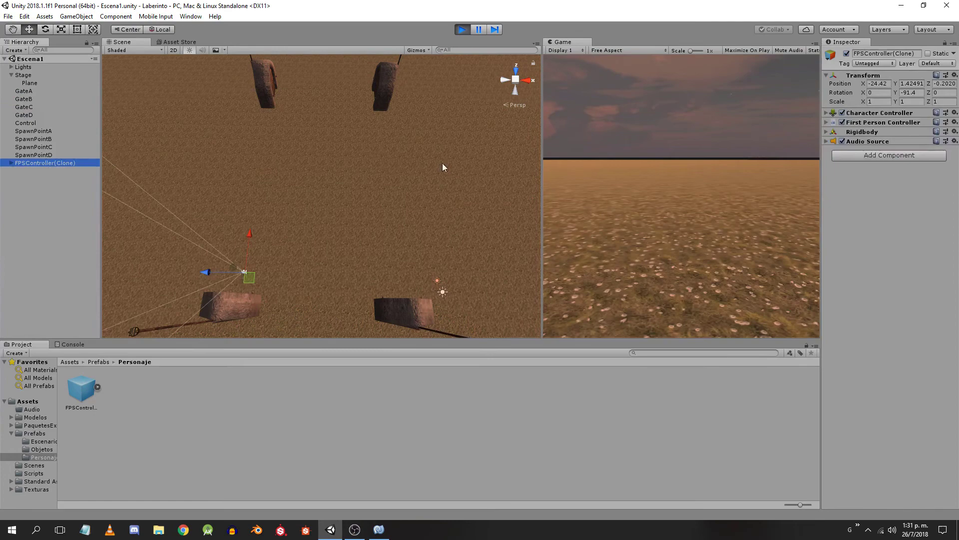
click(462, 29)
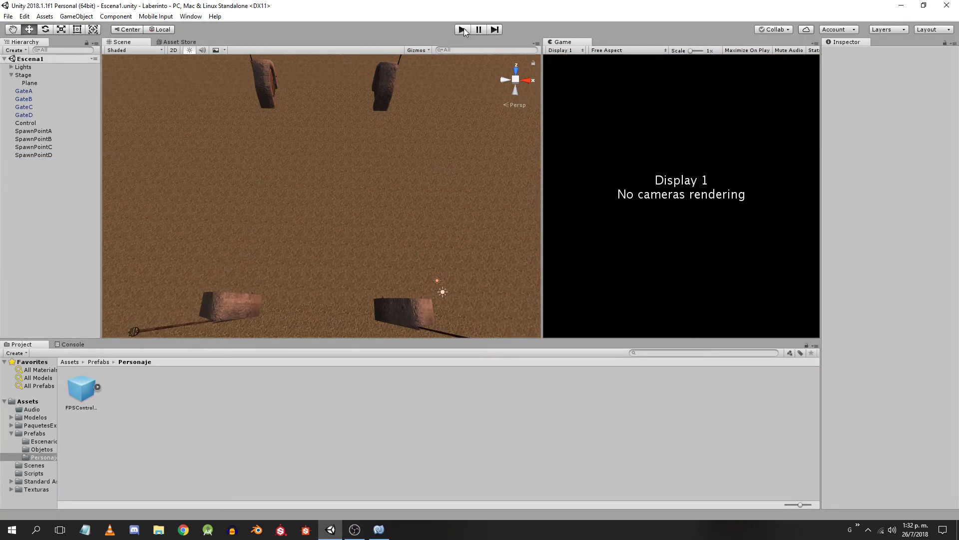
click(463, 29)
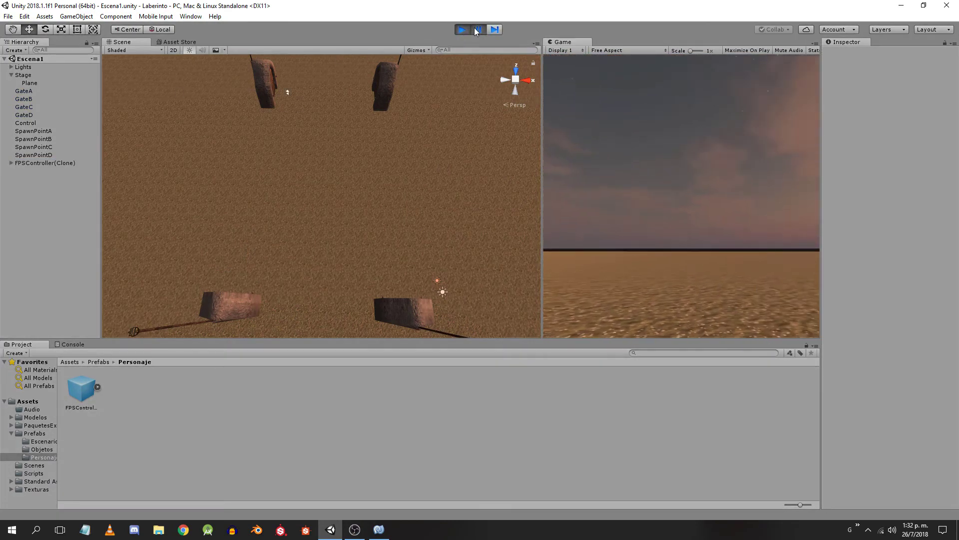
click(462, 29)
click(462, 29)
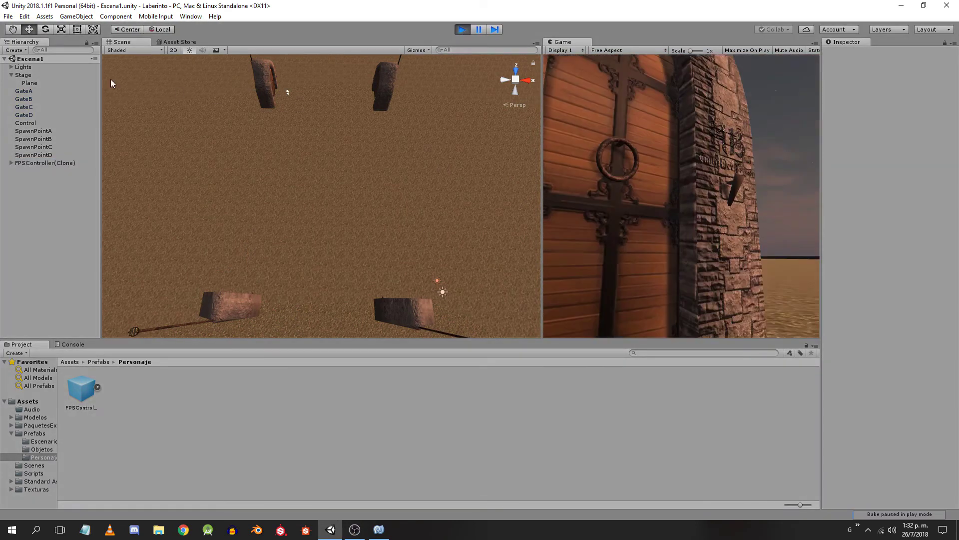
key(ctrl+p)
Step: In GameControl, tidy the blank lines and pick a spot below Update() for a new method
click(379, 529)
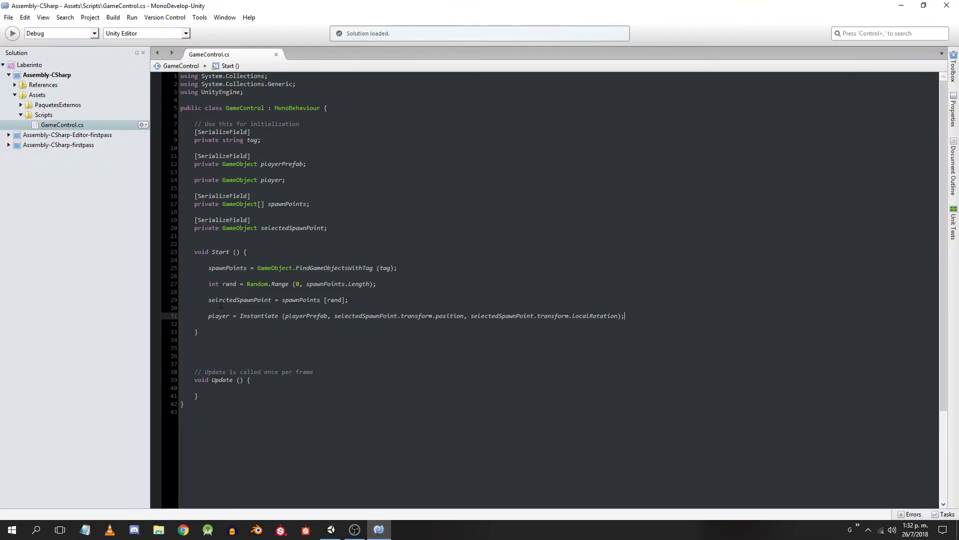
click(202, 398)
key(Return)
key(Return)
key(Return)
key(Return)
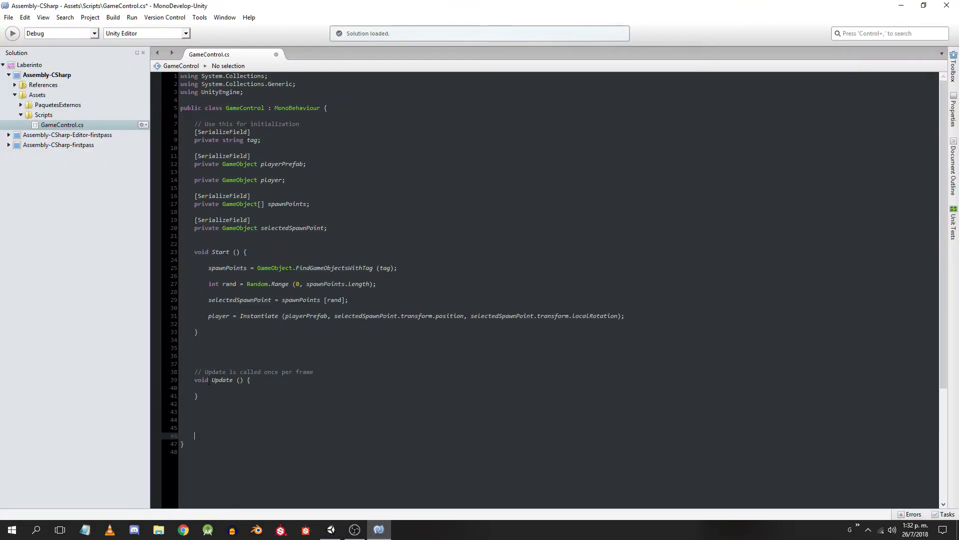
key(Return)
click(206, 356)
key(BackSpace)
key(BackSpace)
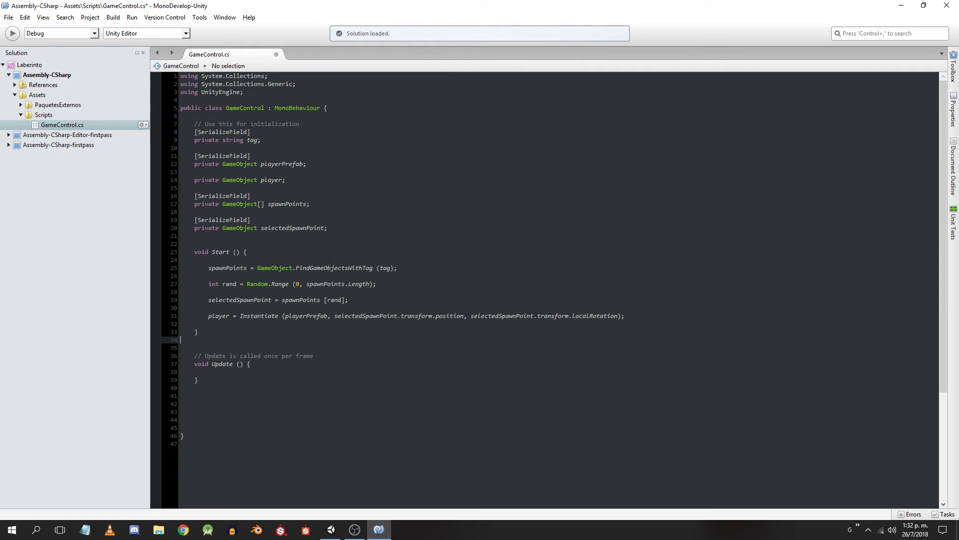
key(BackSpace)
click(257, 251)
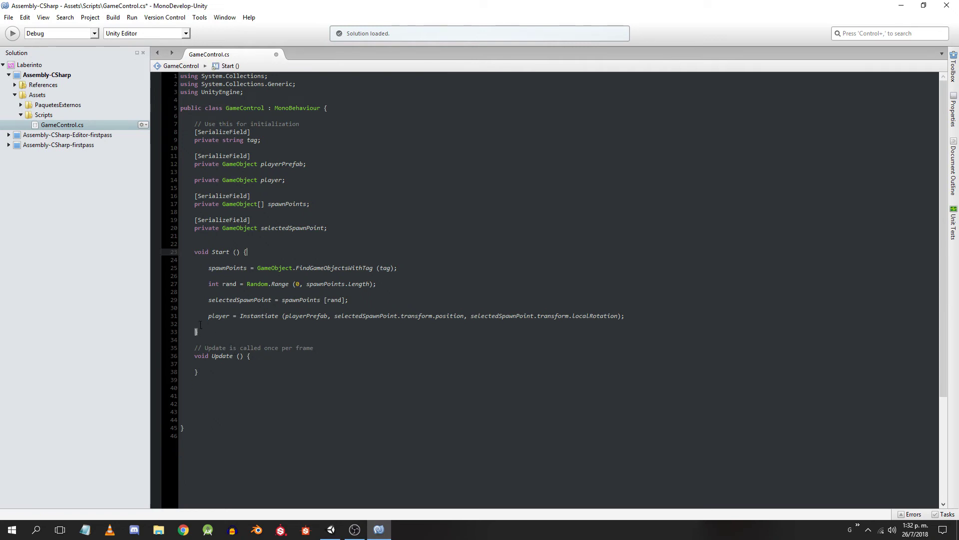
drag(199, 332, 183, 252)
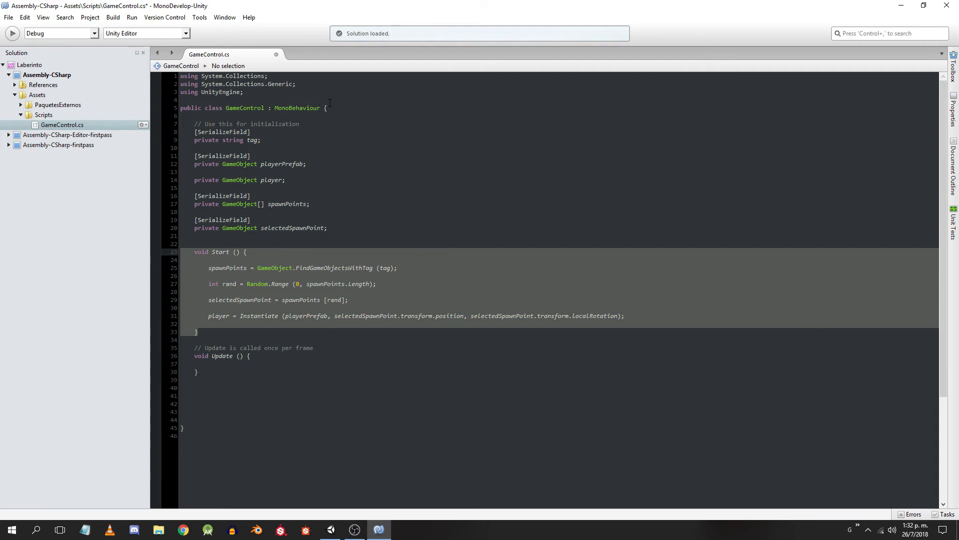
click(330, 108)
click(188, 427)
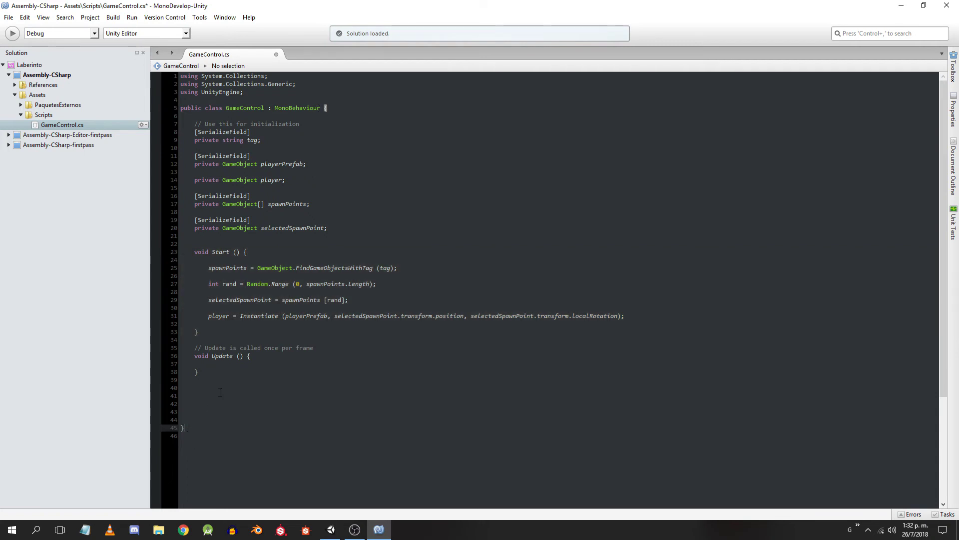
mouse_move(199, 372)
mouse_down()
mouse_move(172, 347)
mouse_move(175, 251)
mouse_up()
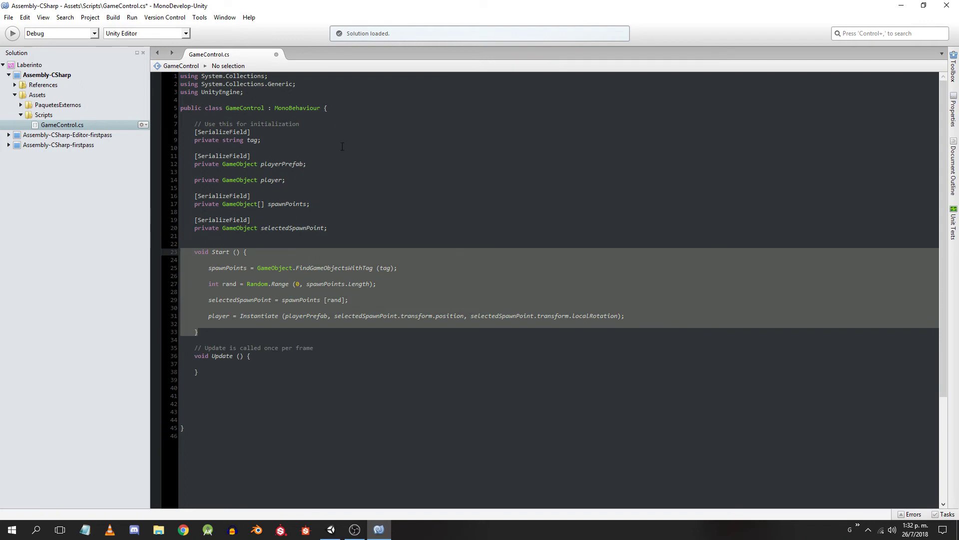
click(219, 389)
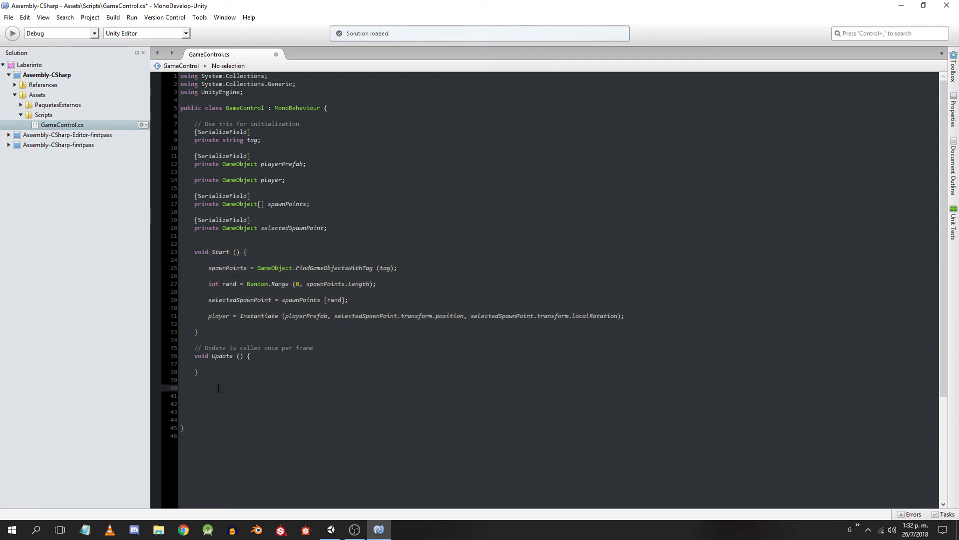
Step: Create private void placePlayerRandomly(), move Start()'s body into it, and call placePlayerRandomly(); from Start
text(private void)
text(())
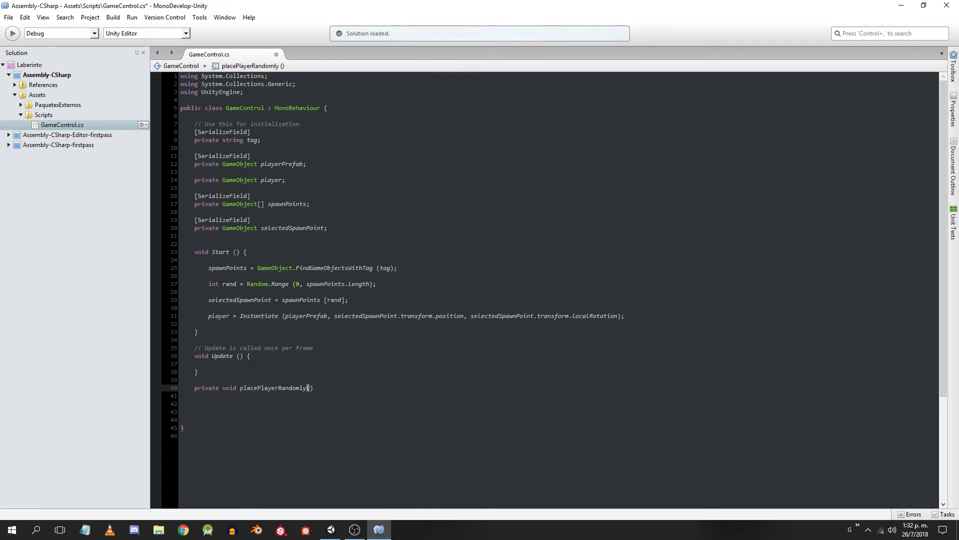
text({)
key(Return)
key(Return)
key(Return)
key(Return)
key(Return)
mouse_move(202, 268)
mouse_down()
mouse_move(350, 301)
mouse_move(625, 317)
mouse_up()
drag(300, 300, 208, 404)
click(221, 268)
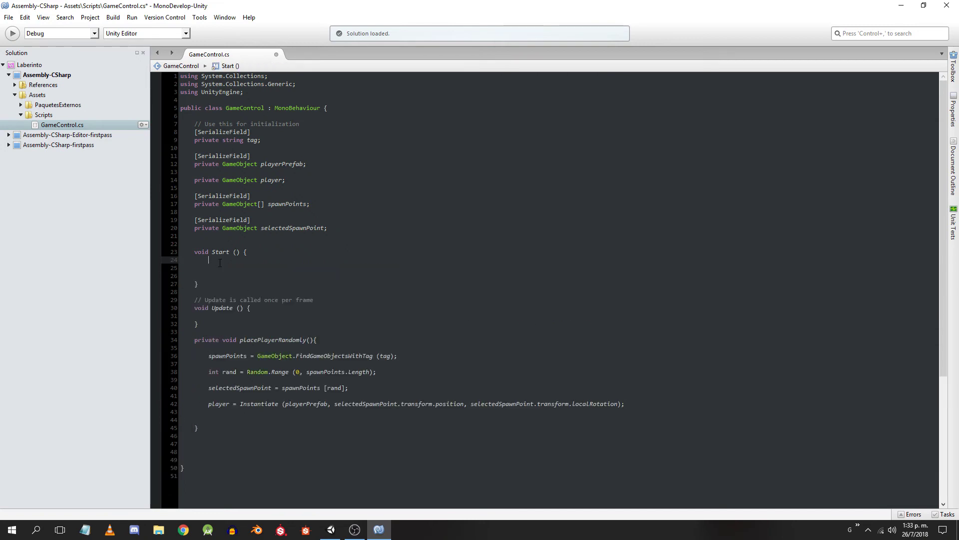
text(place)
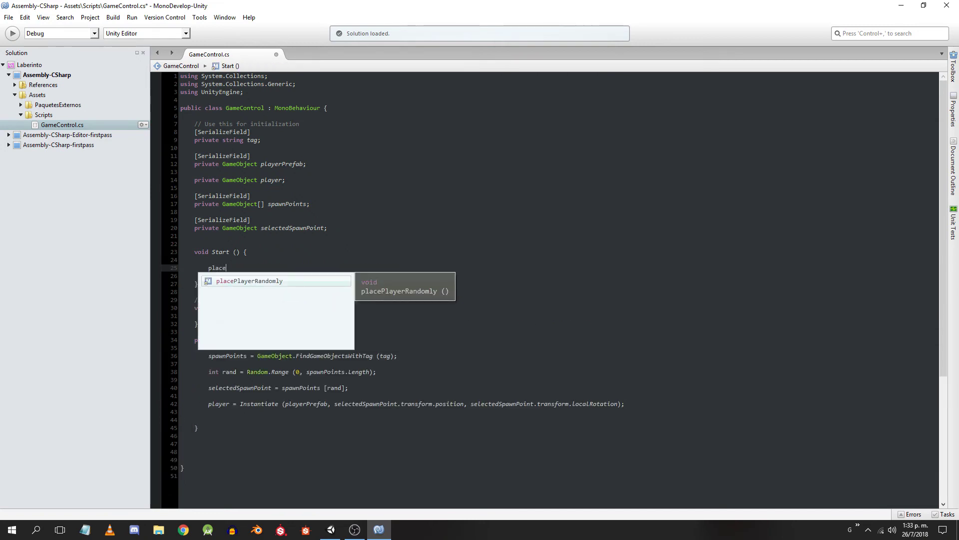
key(Return)
text(())
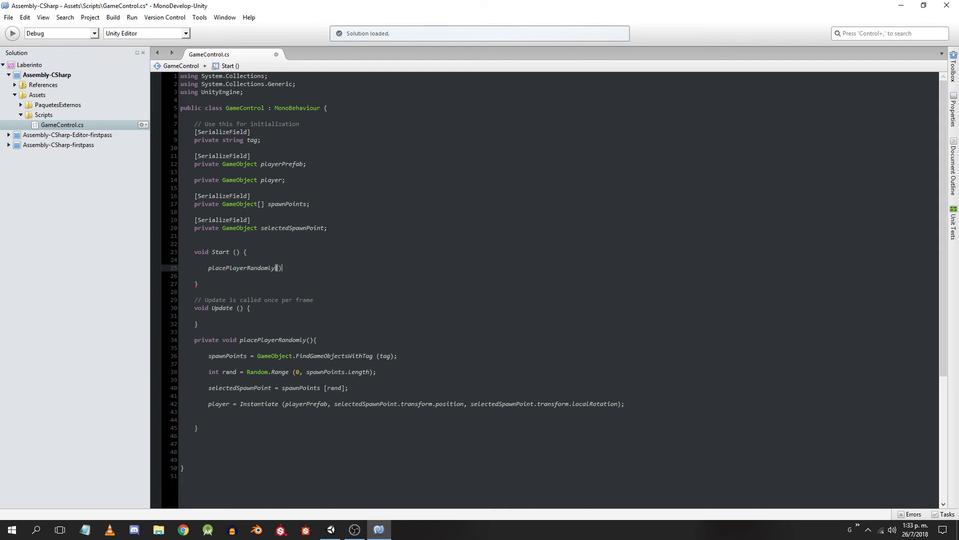
text(;)
Step: Save the script, do a quick play test in Unity, and add new lines inside Update()
key(ctrl+s)
click(332, 530)
key(ctrl+p)
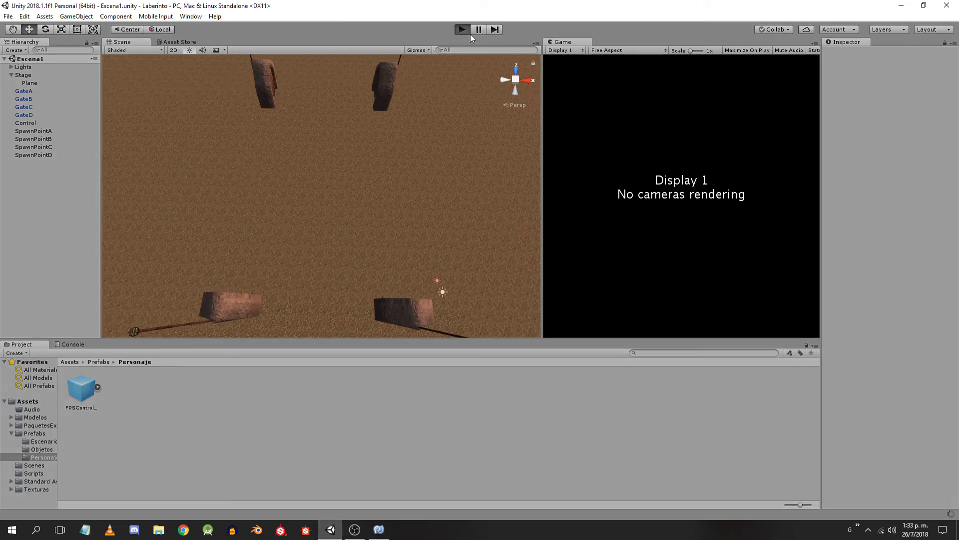
key(ctrl+p)
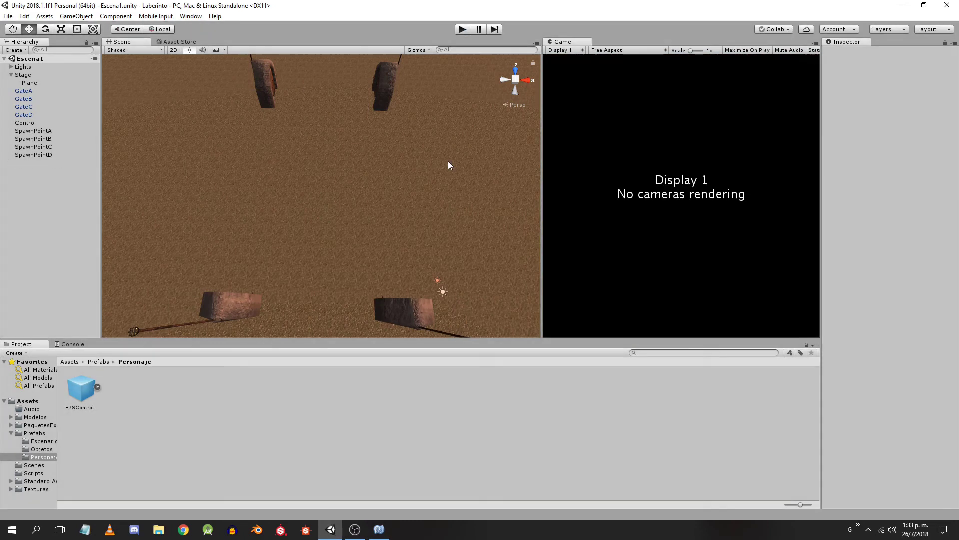
key(alt+Tab)
key(Return)
key(Return)
Step: In Update, add an if (Input.GetKeyDown(KeyCode.R)) block
text(if()
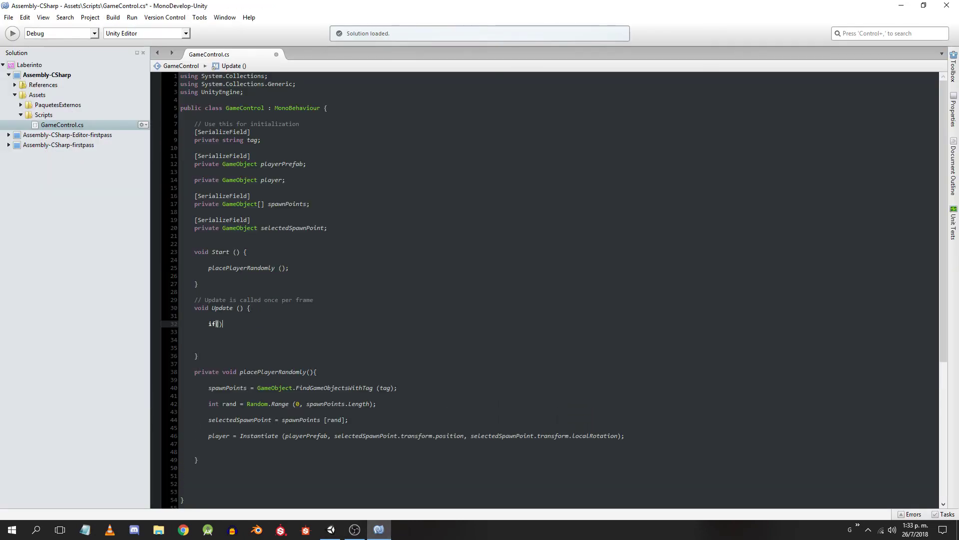
text(Input.GetKey)
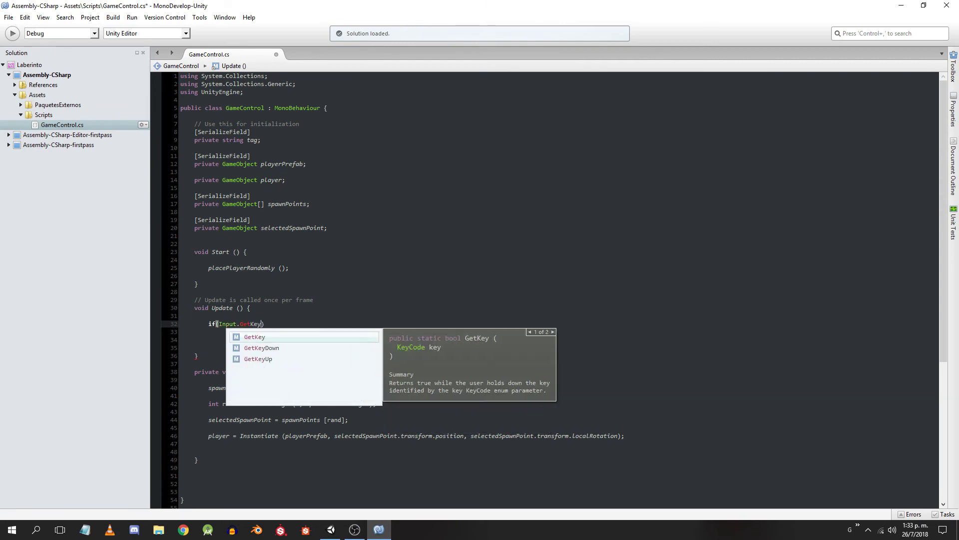
key(Down)
key(Return)
text((Keyc)
key(Return)
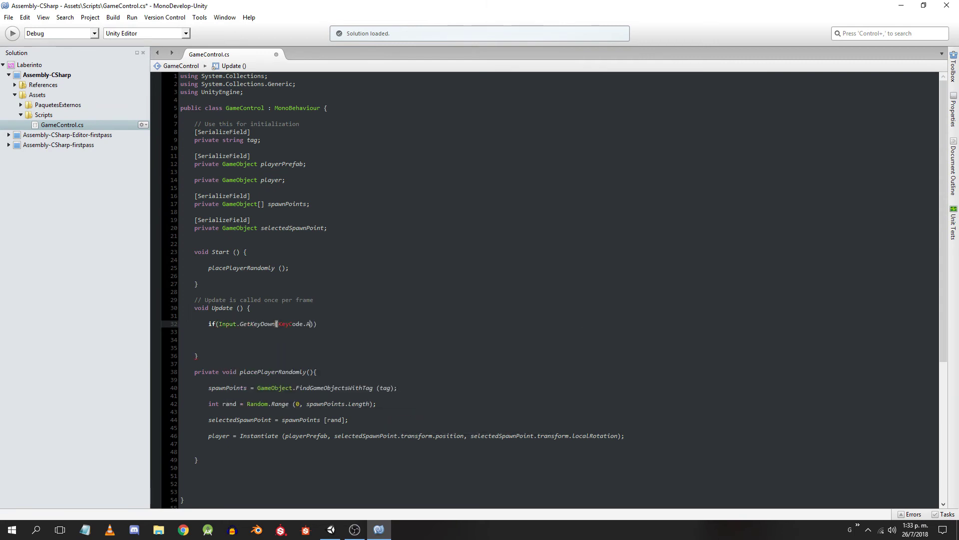
text(.R)
key(Return)
key(Right)
key(End)
text({)
key(Return)
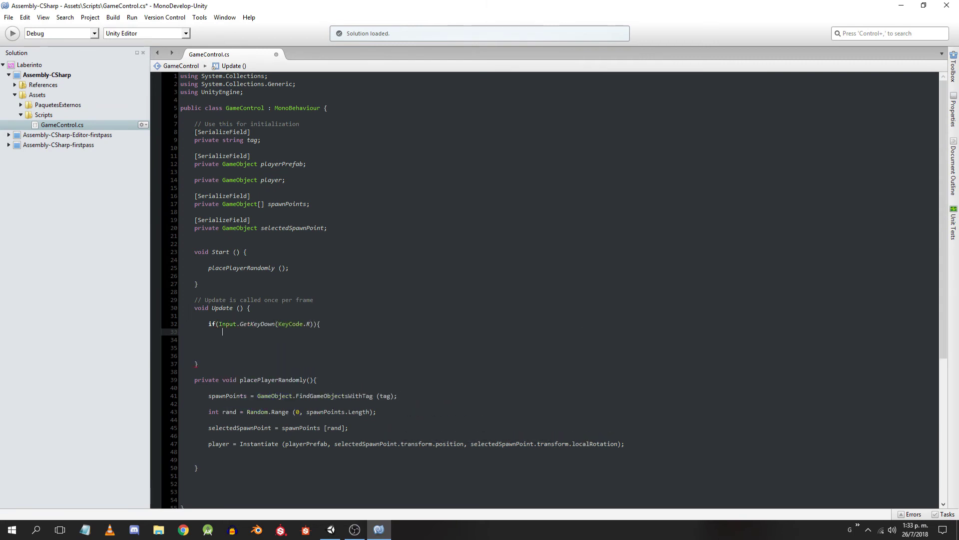
key(Return)
key(Return)
key(Up)
Step: Add using UnityEngine.SceneManagement; below the existing using lines and save
click(181, 99)
key(Return)
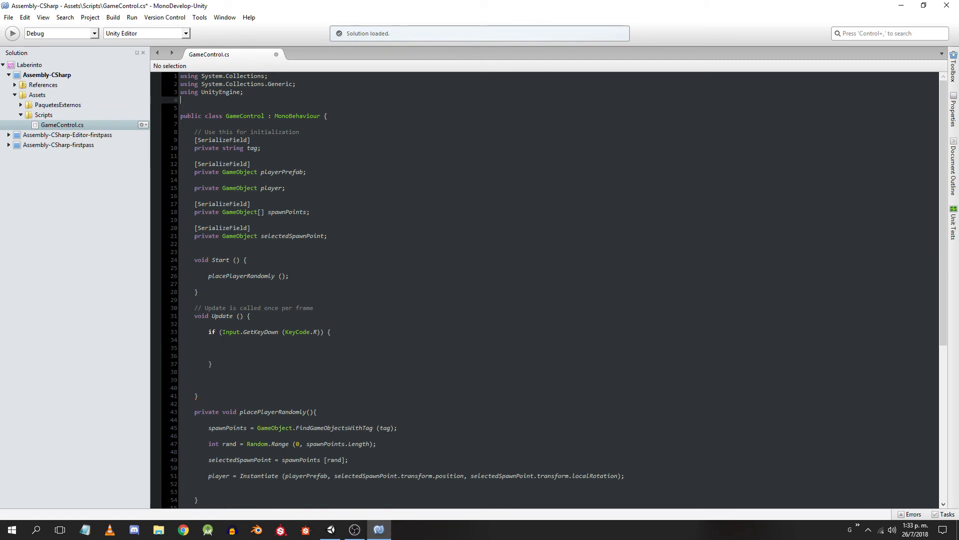
key(Return)
key(Up)
key(Up)
text(usi)
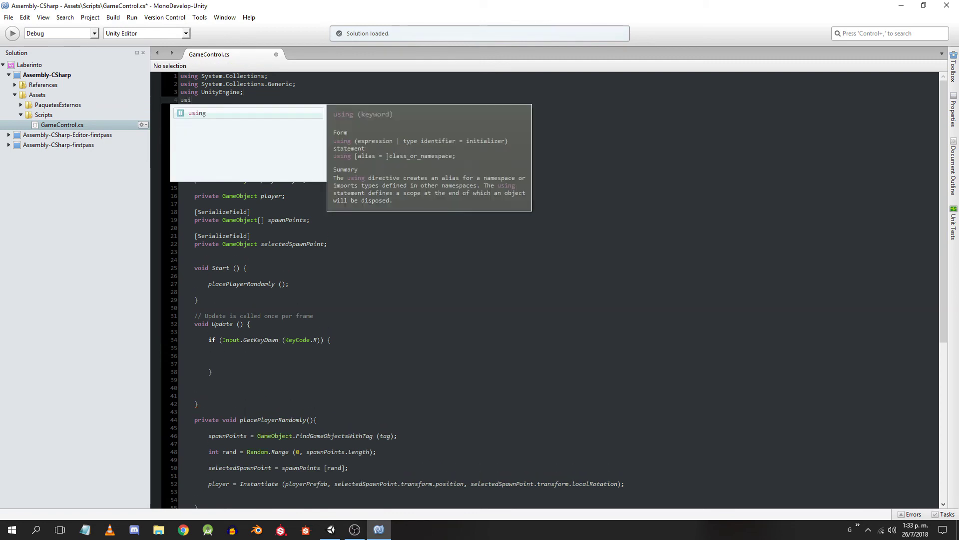
text(ng Uni)
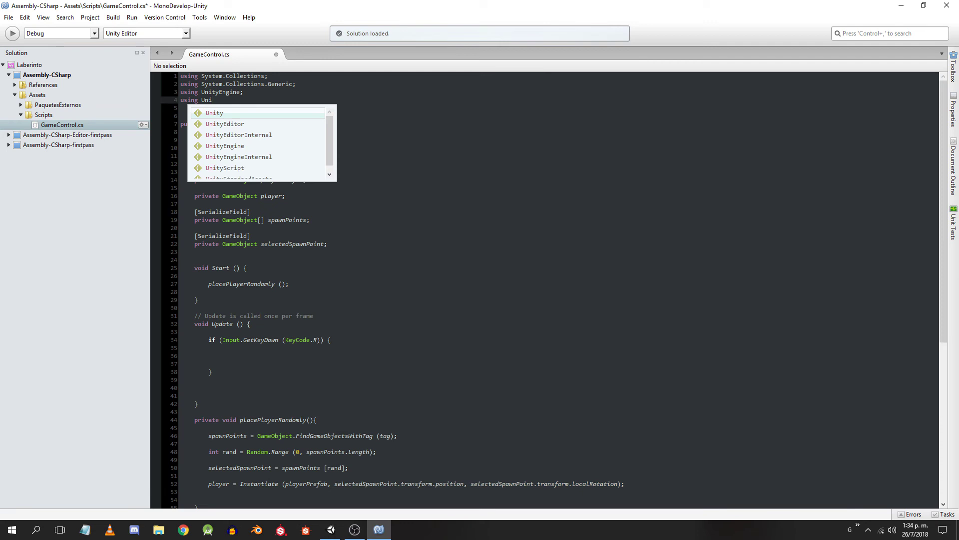
key(Down)
key(Down)
key(Down)
key(Return)
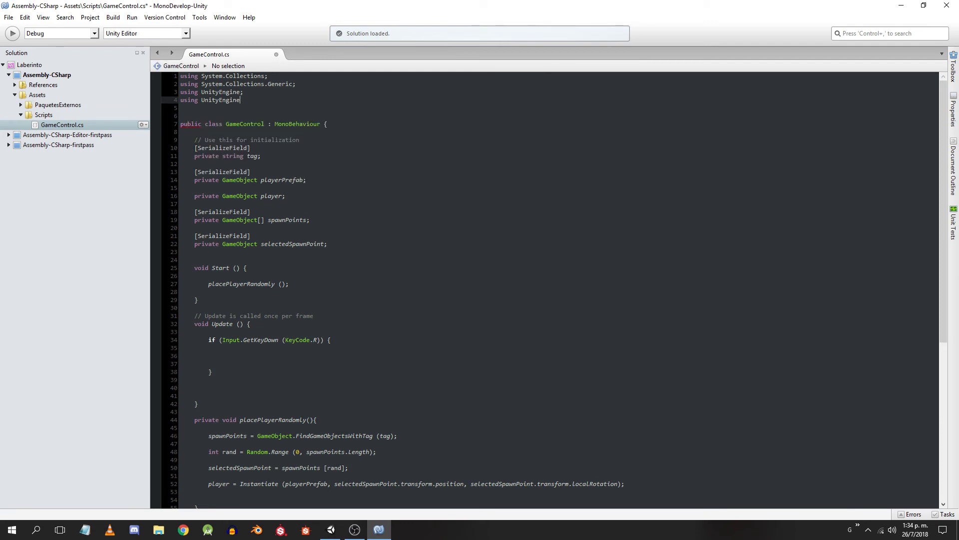
text(.Sce)
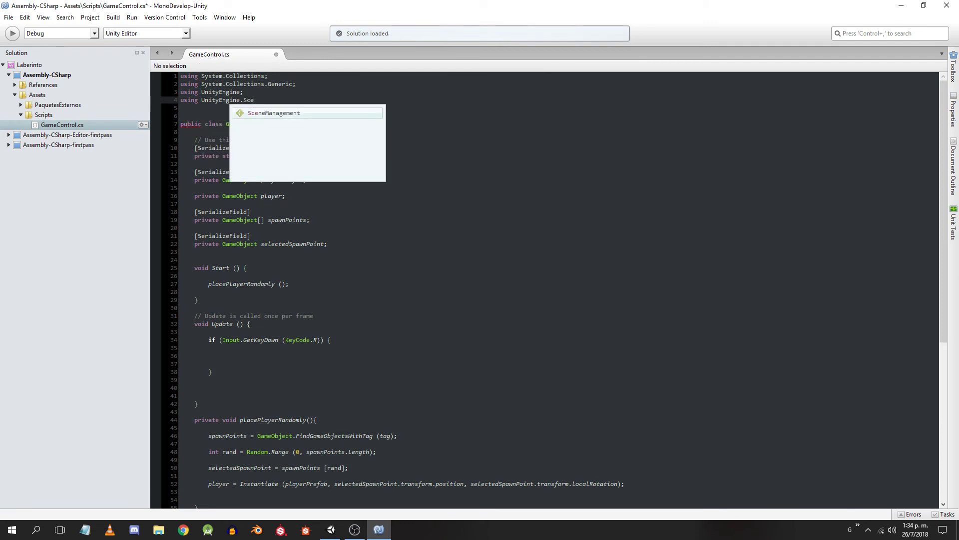
key(Return)
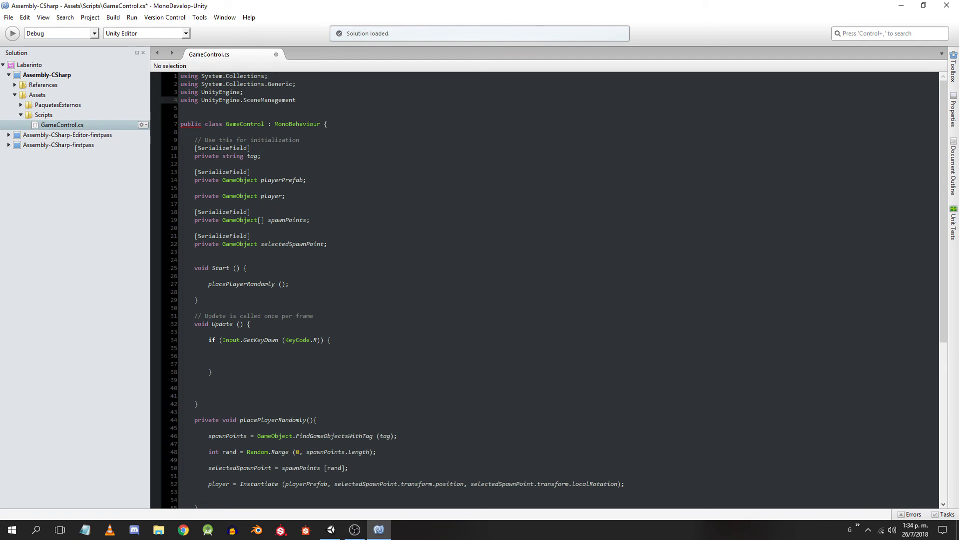
text(;)
key(ctrl+s)
Step: Inside the R key block, call SceneManager.LoadScene(0); and save the script
click(242, 357)
text(Sce)
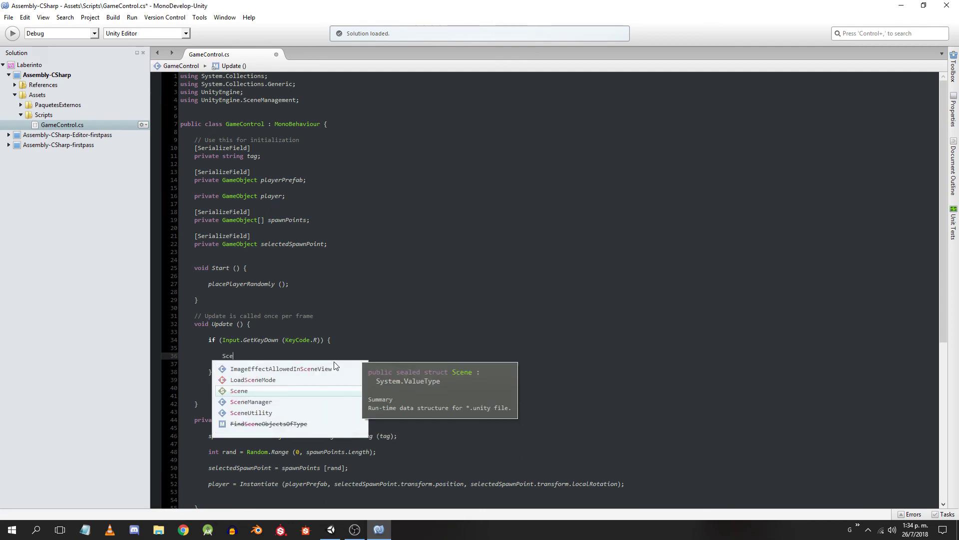
key(Down)
key(Return)
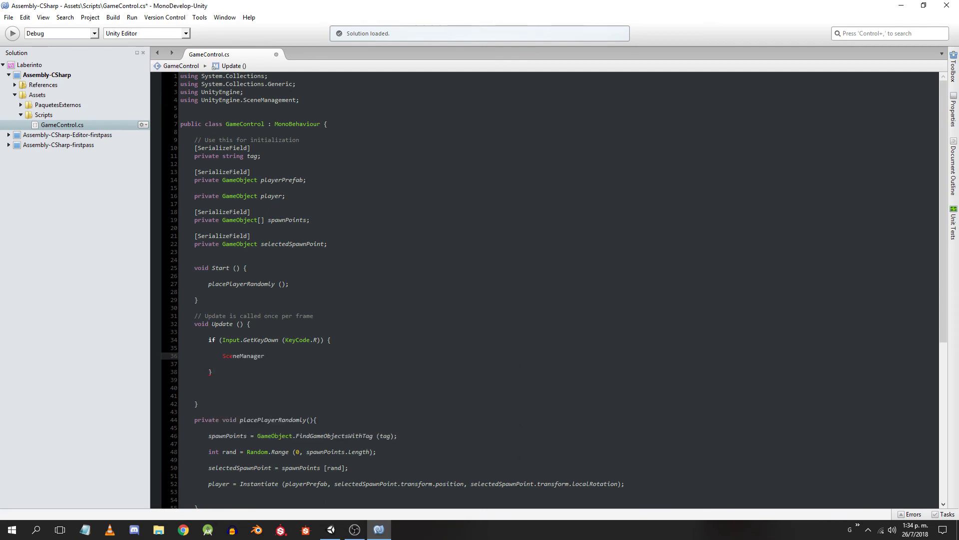
text(.Loa)
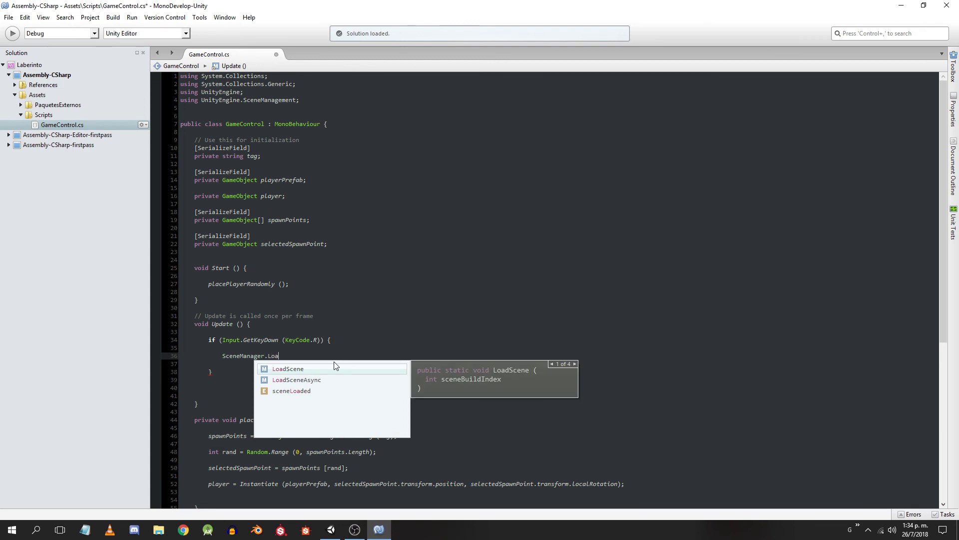
key(Return)
text((0))
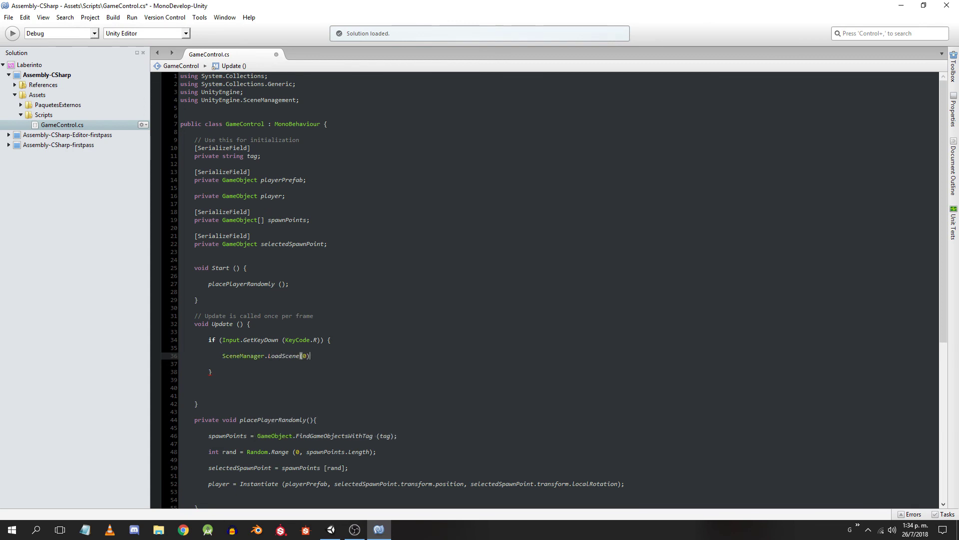
text(;)
key(ctrl+s)
Step: Back in Unity, run the Labyrinth scene briefly in play mode and stop it
click(331, 530)
click(462, 30)
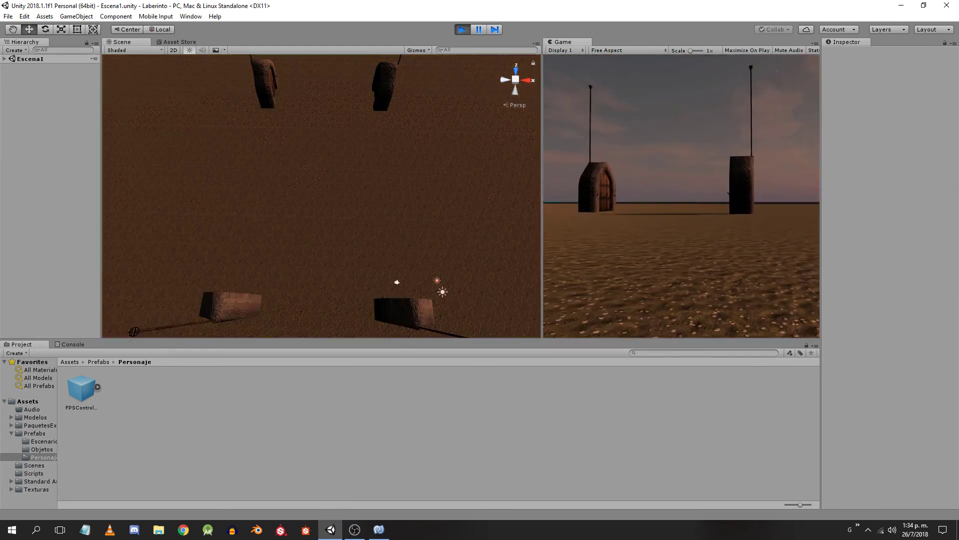
key(ctrl+p)
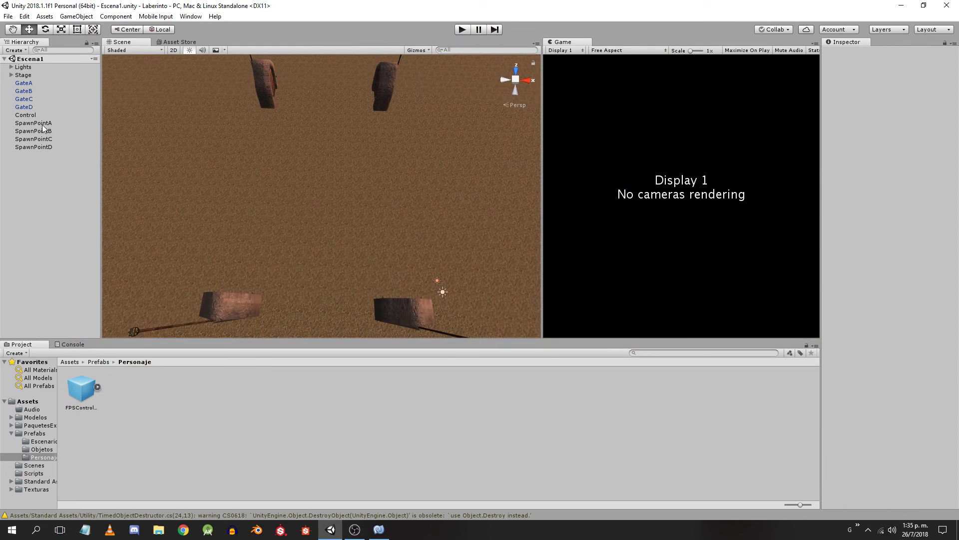
Step: Check spawn points A and B, then rotate SpawnPointC to -90 on Y
click(33, 123)
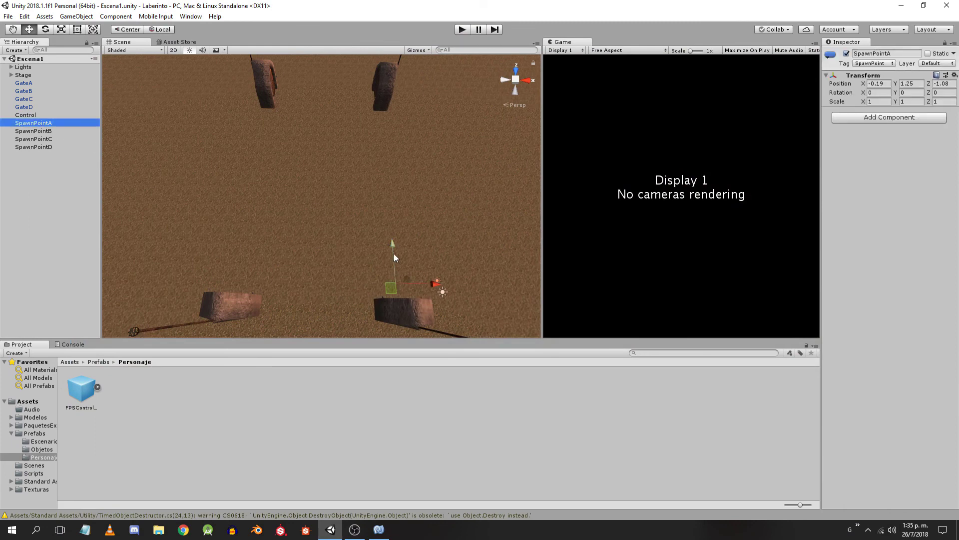
click(46, 131)
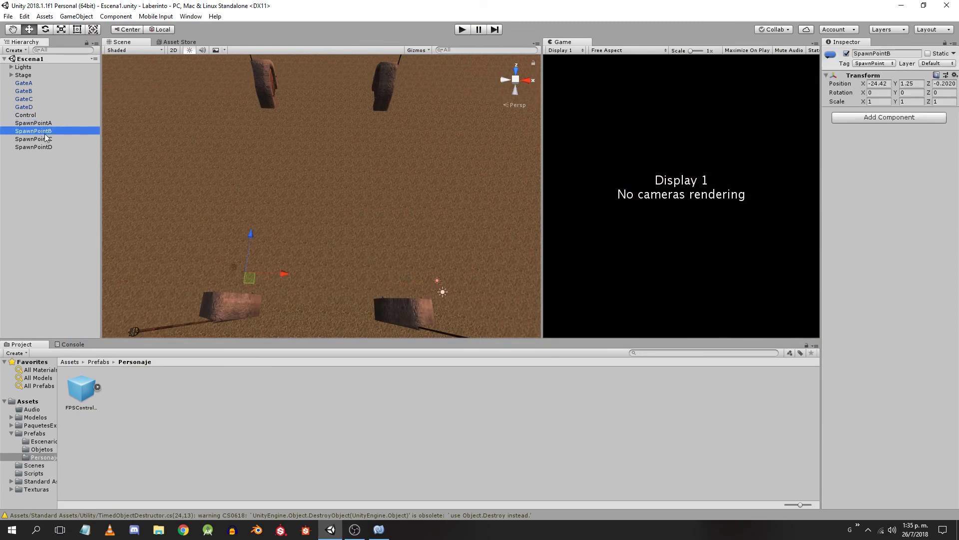
click(45, 140)
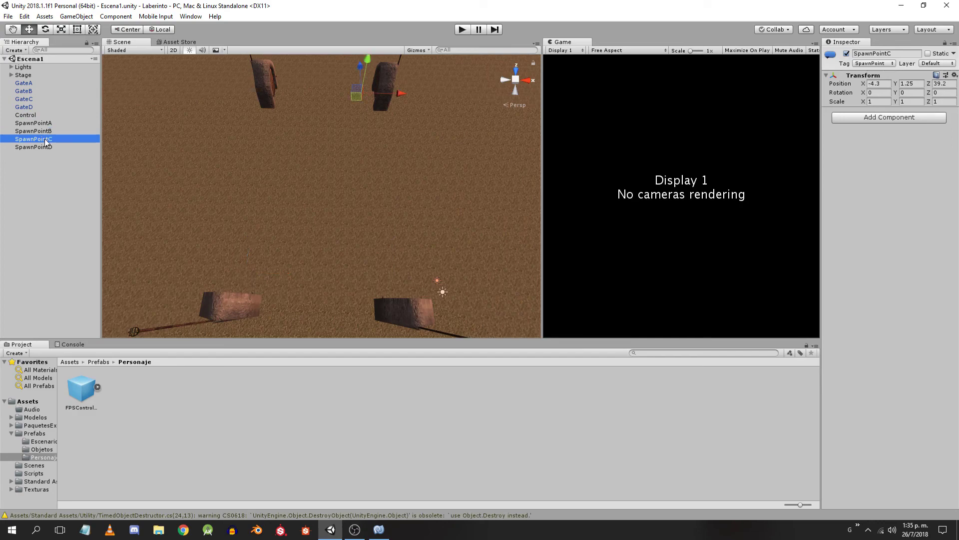
key(f)
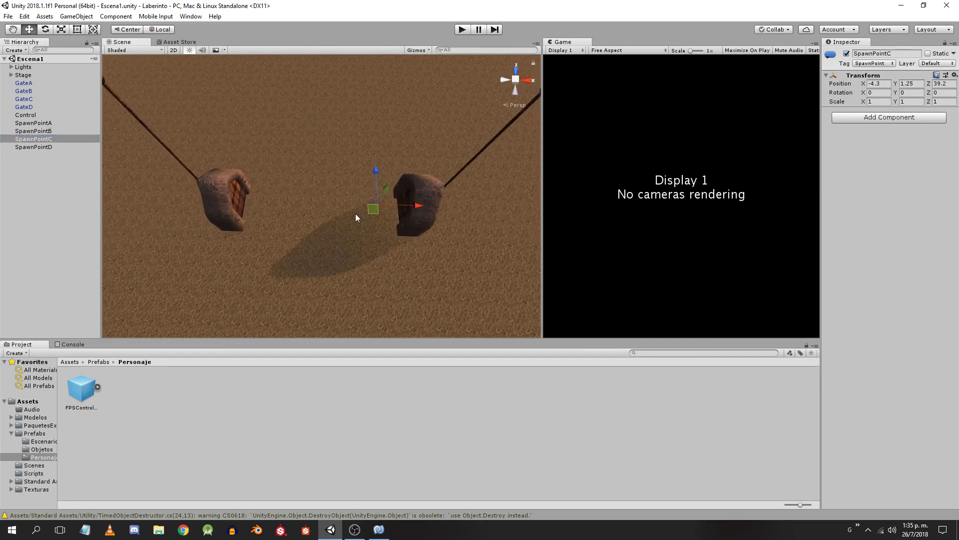
key(e)
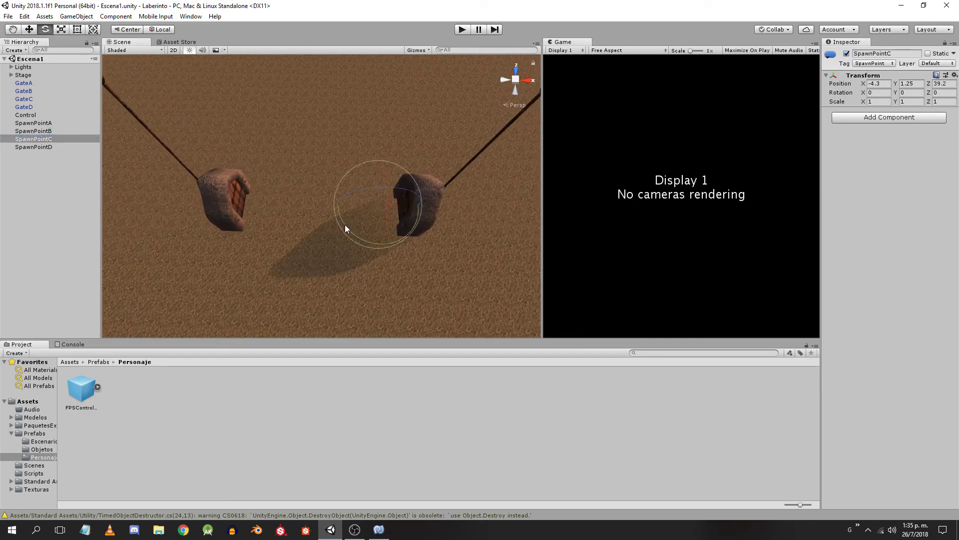
drag(345, 224, 529, 264)
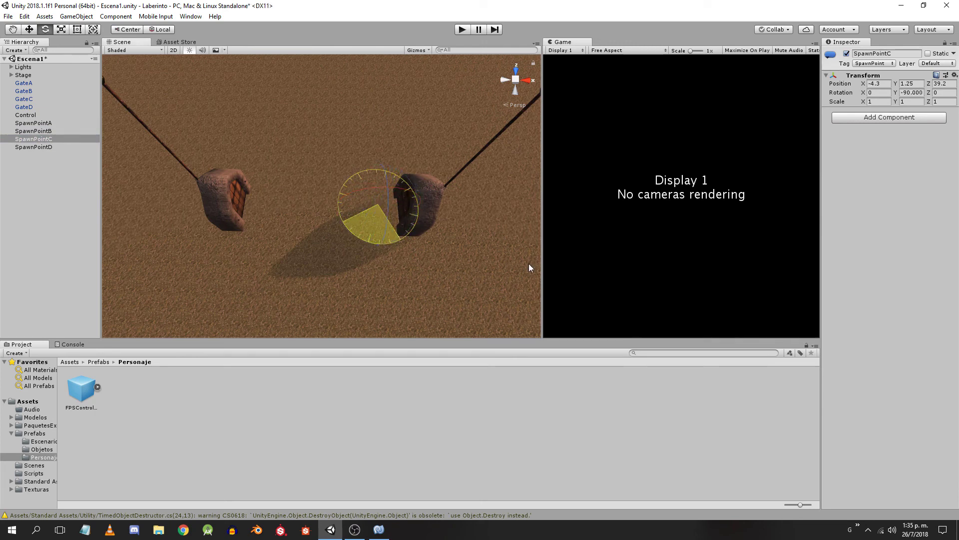
key(w)
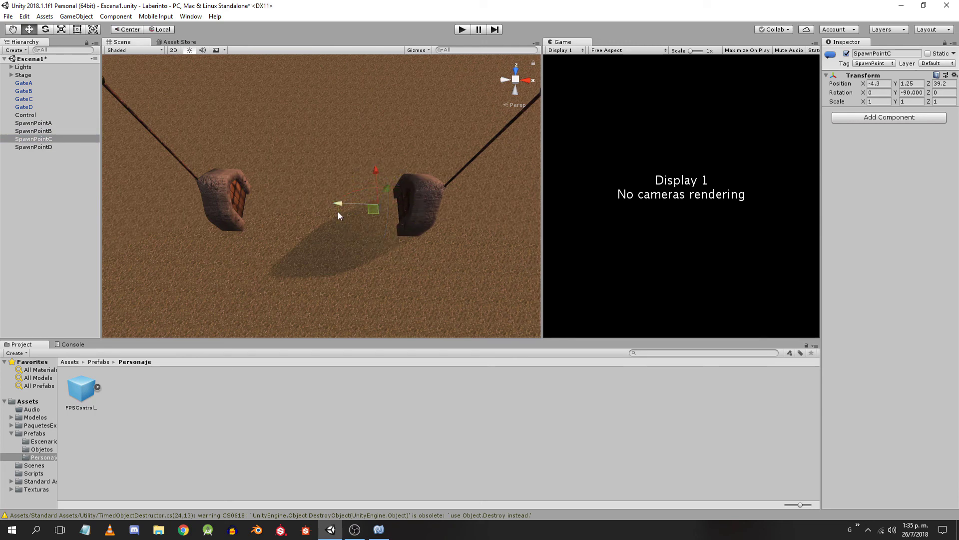
Step: Rotate SpawnPointD to 90 on the Y axis
click(50, 147)
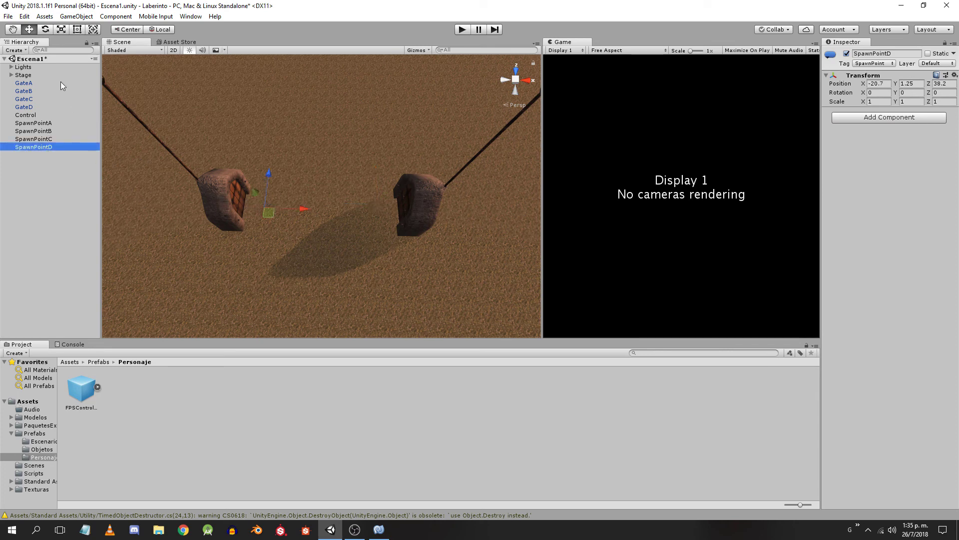
key(e)
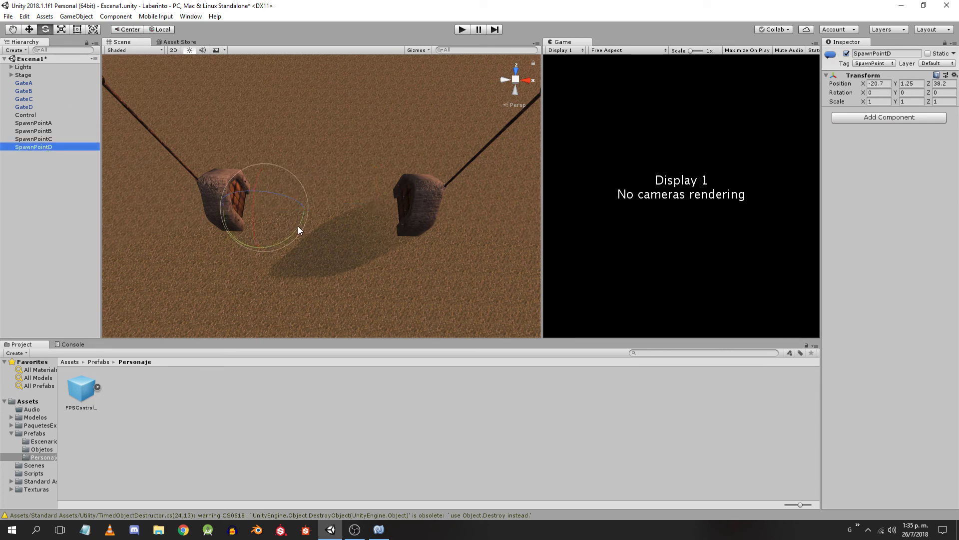
drag(298, 227, 71, 229)
key(w)
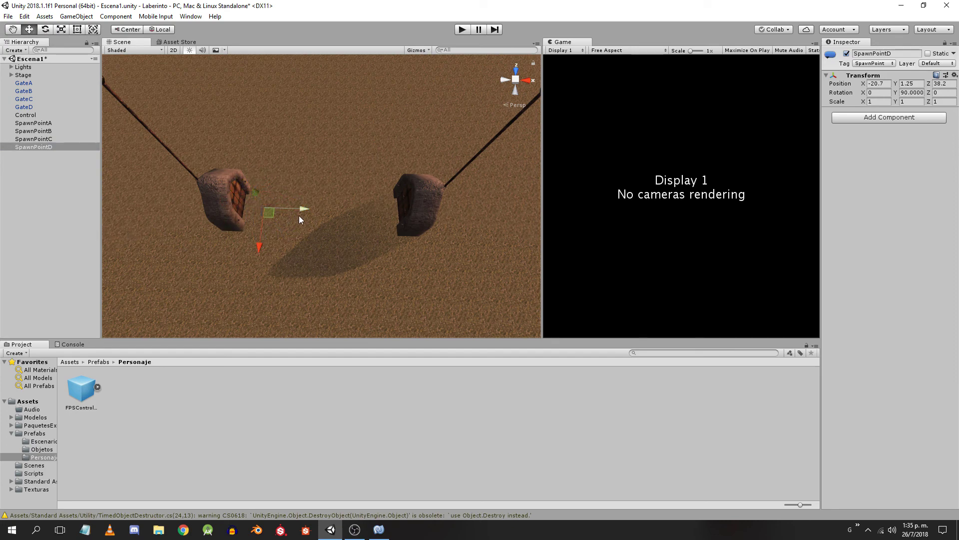
Step: Enter play mode to test the random player spawning
middle_drag(373, 232, 380, 98)
scroll(367, 165, down, 3)
scroll(366, 165, down, 2)
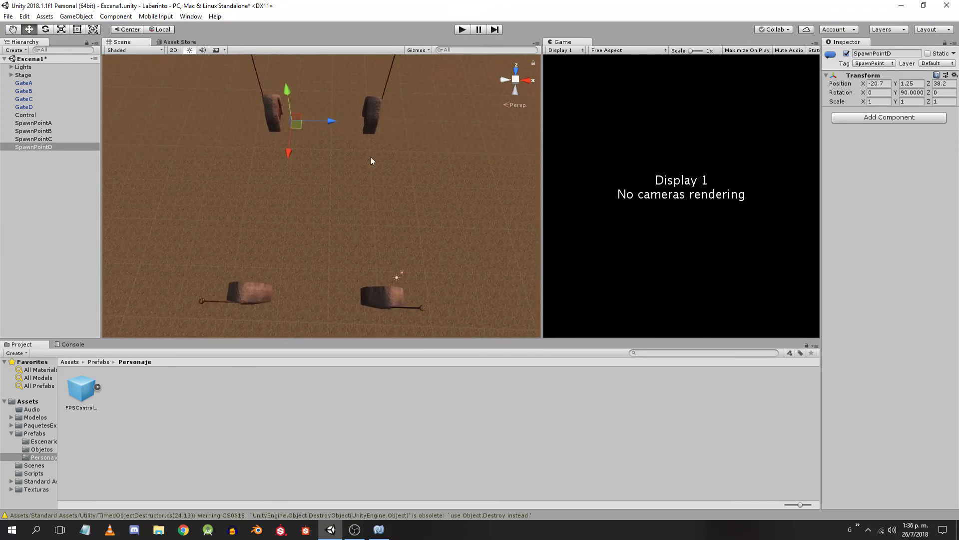
click(462, 30)
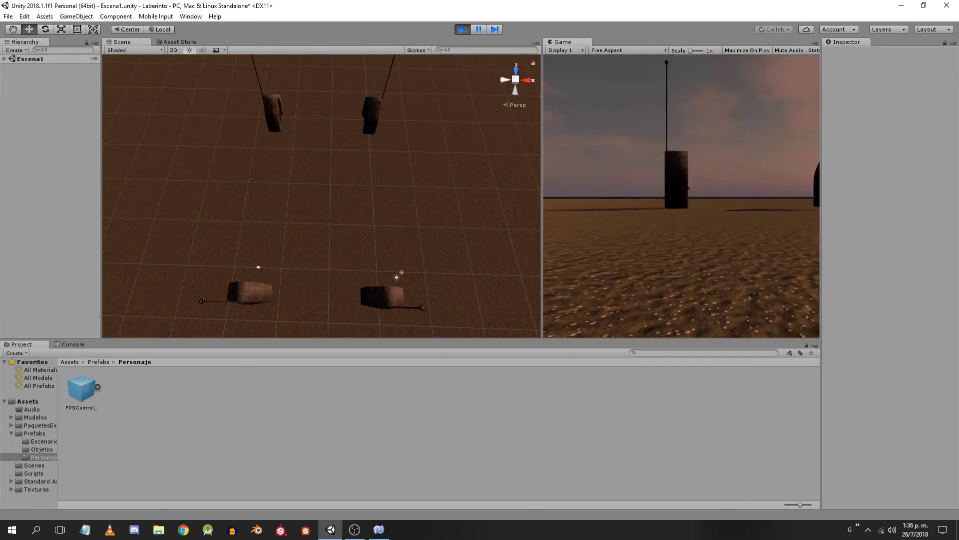
click(465, 30)
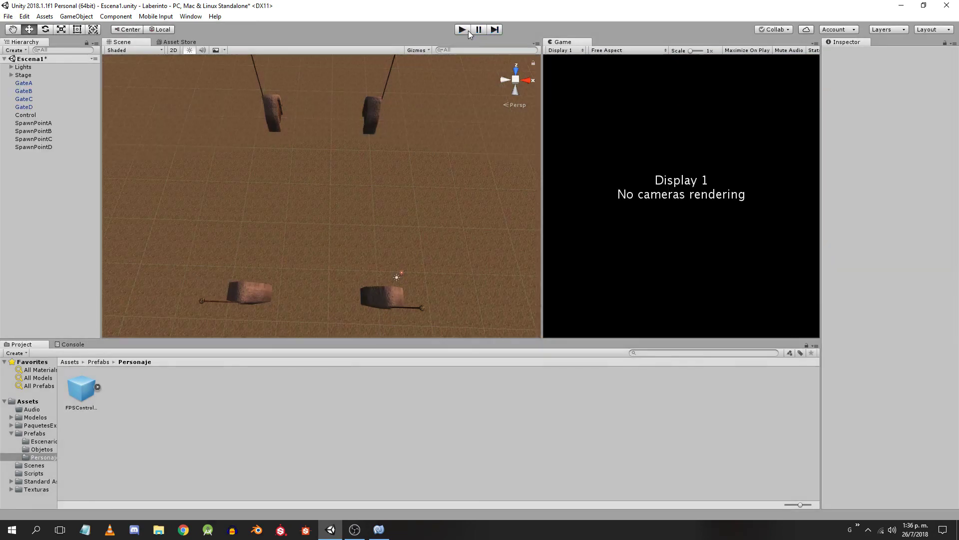
Step: Build the Laberinto game with File > Build & Run and launch it
click(10, 16)
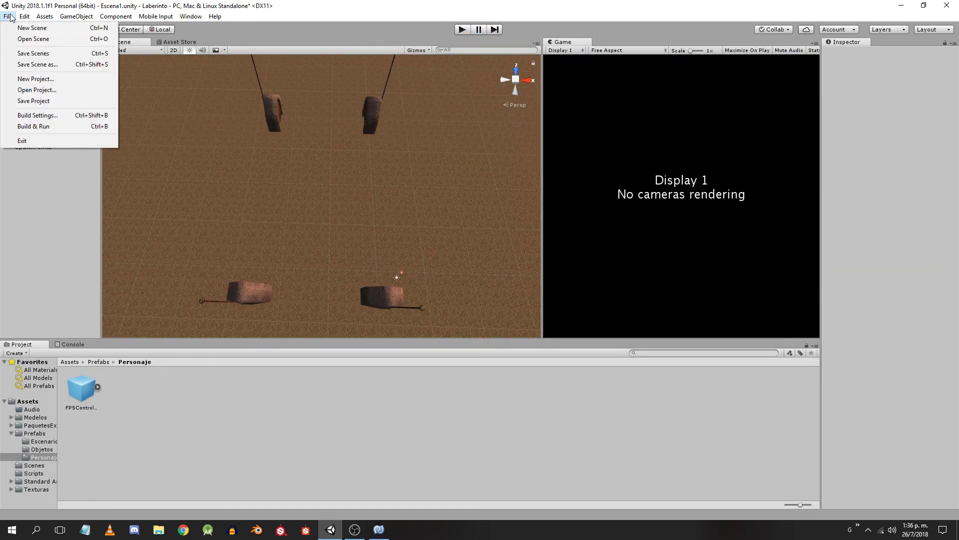
click(58, 127)
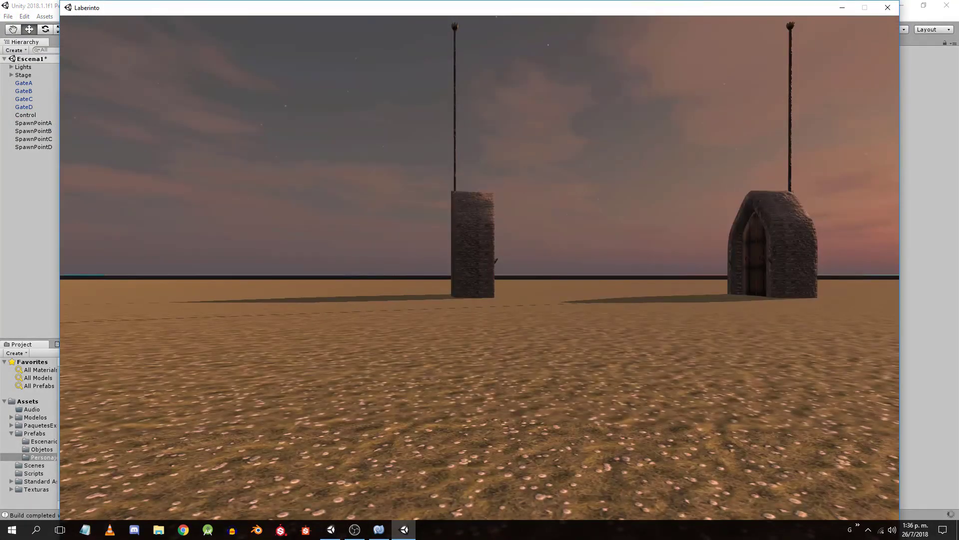